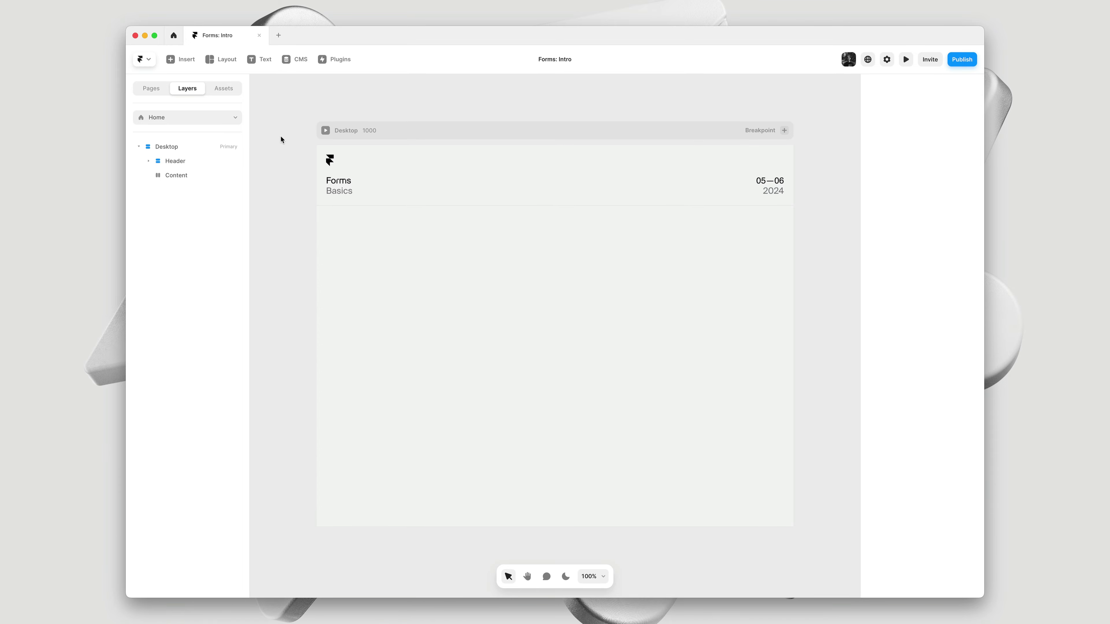
Show the Forms category in the Insert panel, listing Form Builder, email signups and embeds
left_click(194, 60)
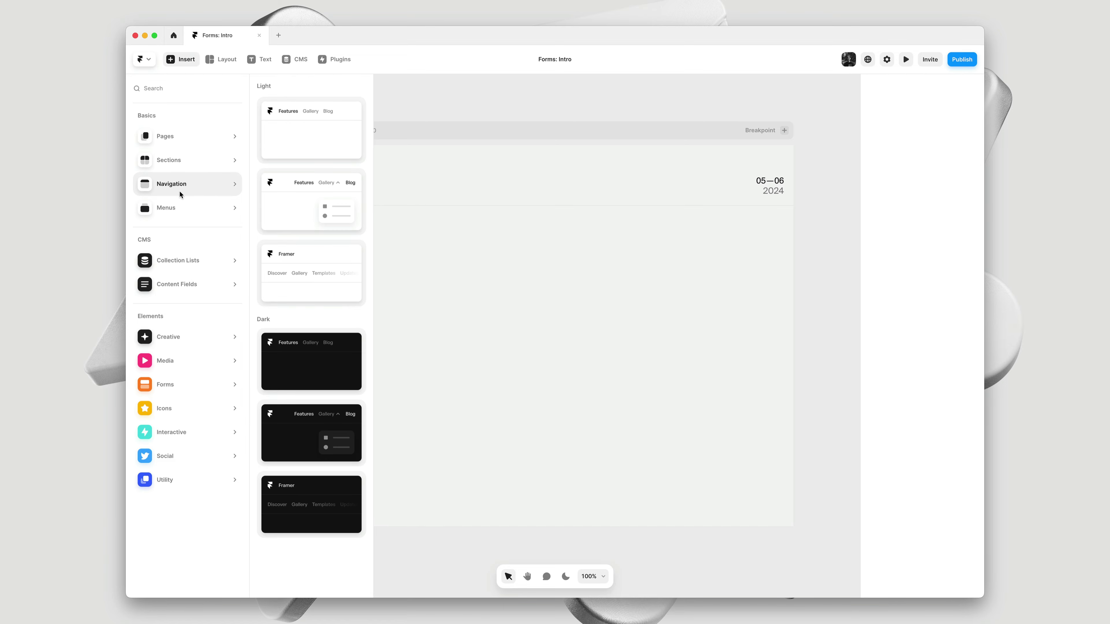
mouse_move(187, 383)
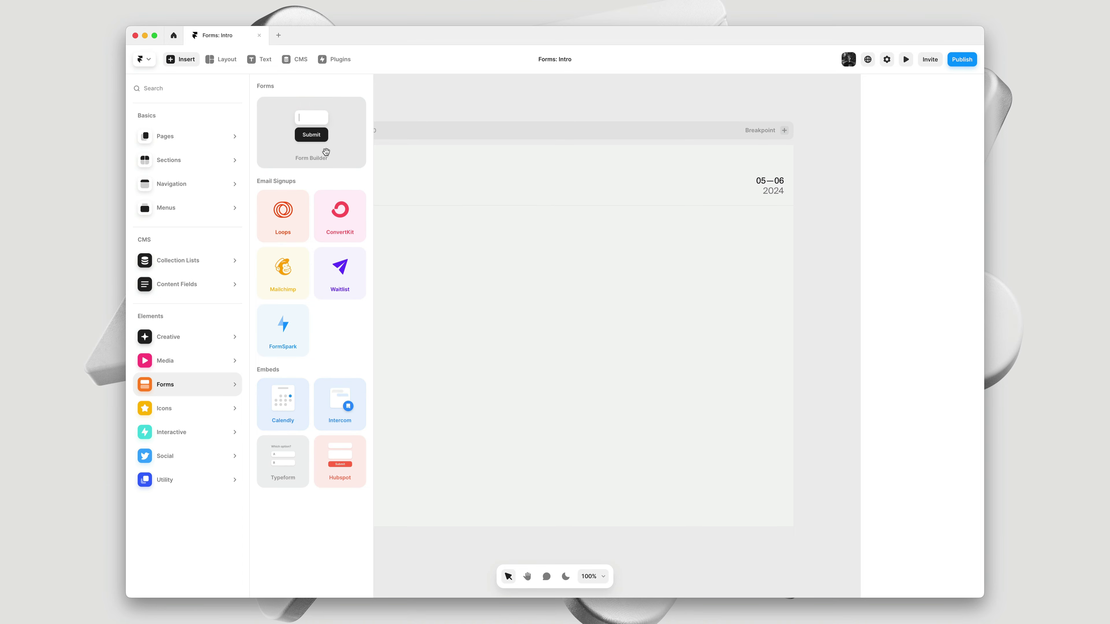
Drag Form Builder onto the page and inspect its Name, Email and Location label groups
left_click_drag(326, 152, 555, 351)
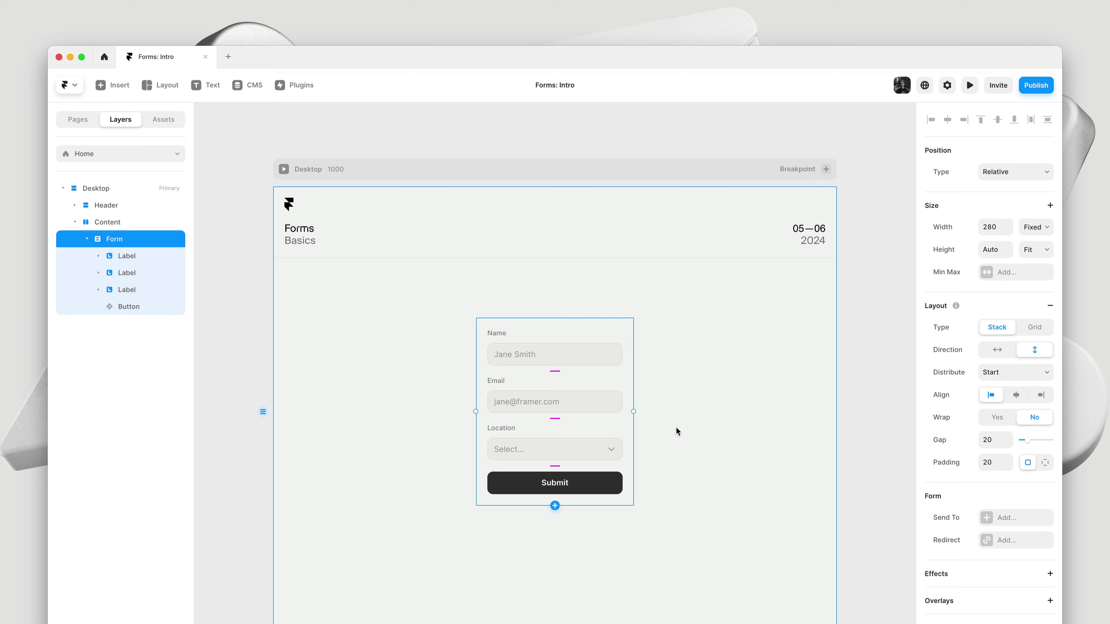
left_click(537, 333)
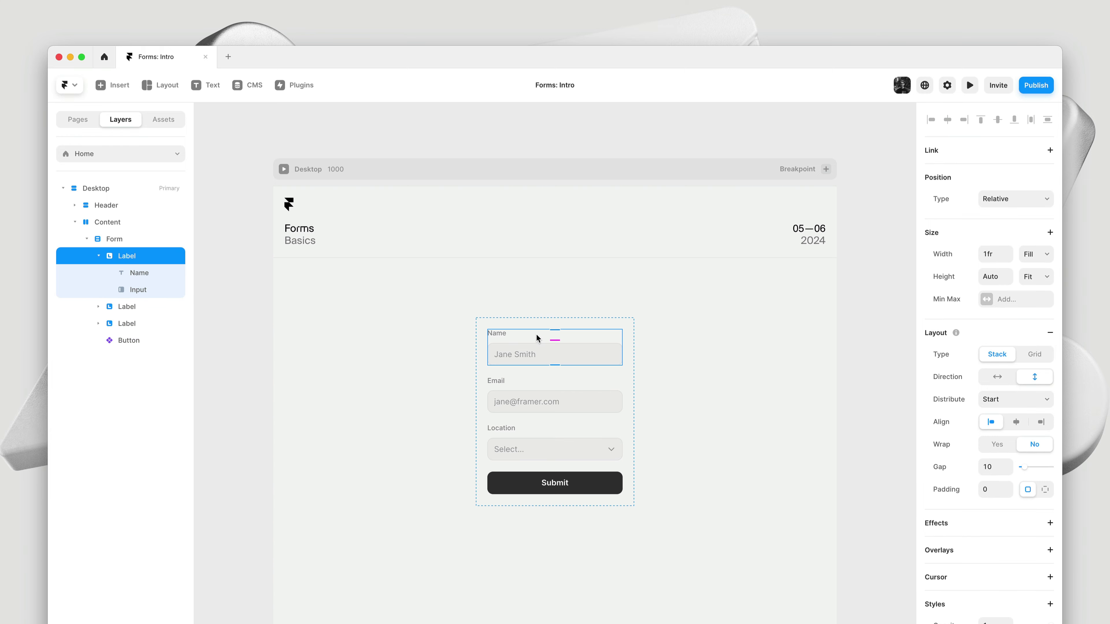
left_click(523, 378)
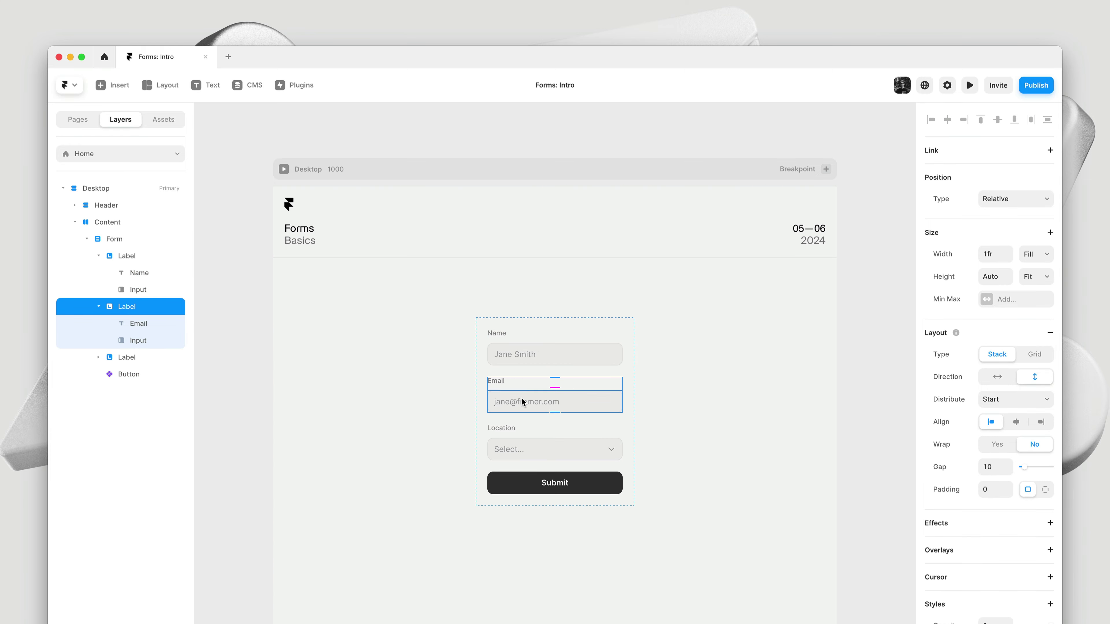
left_click(524, 425)
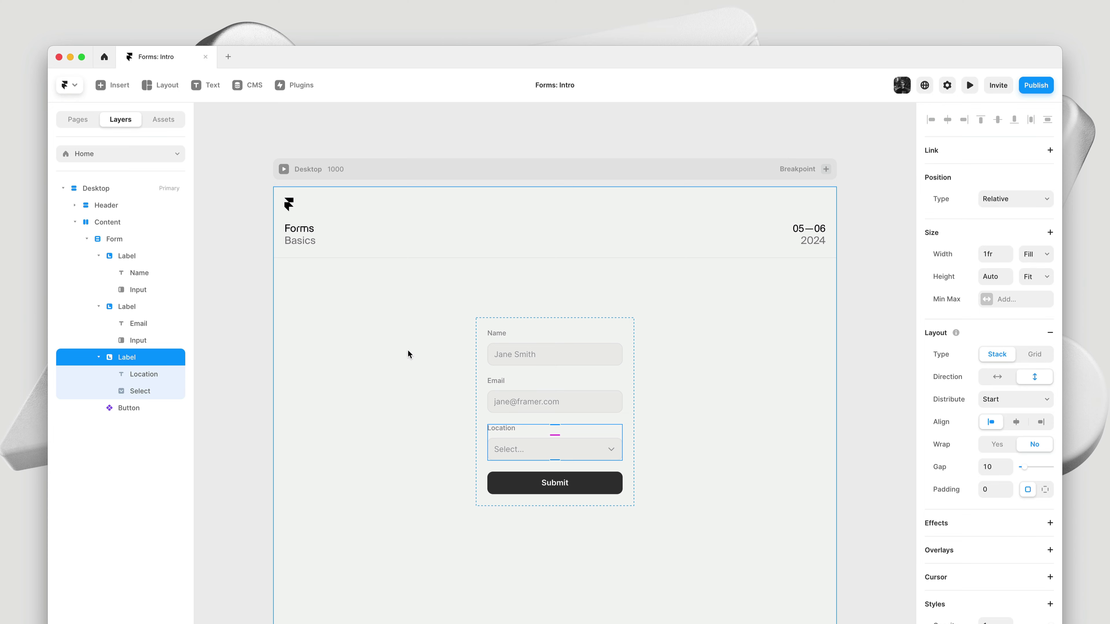
Set the Name input's text colour to black #000000
left_click(535, 352)
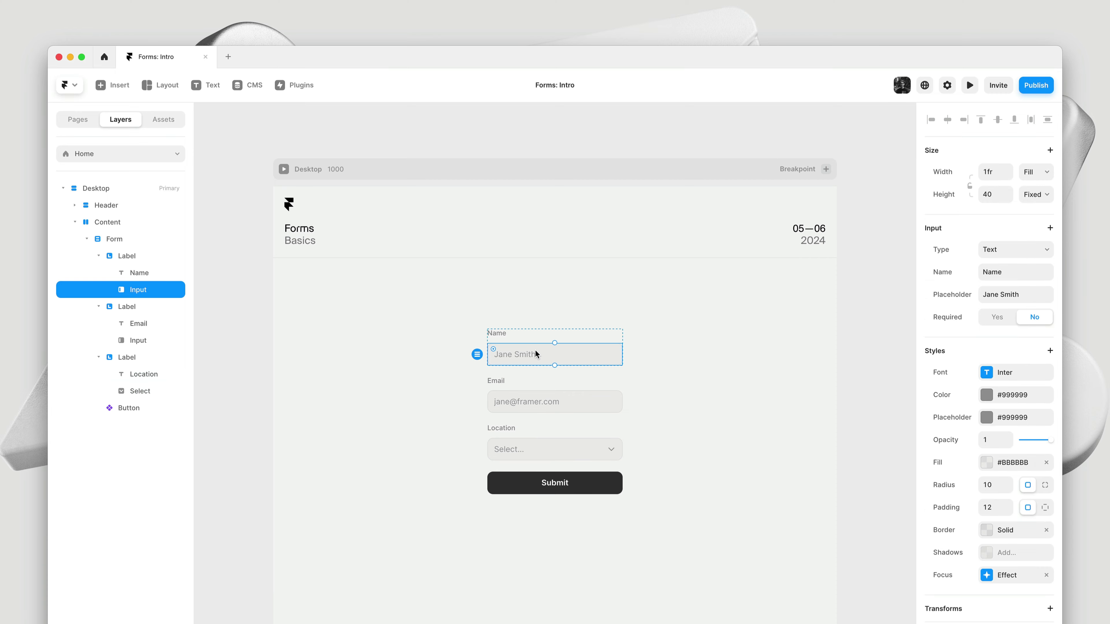
left_click(1008, 402)
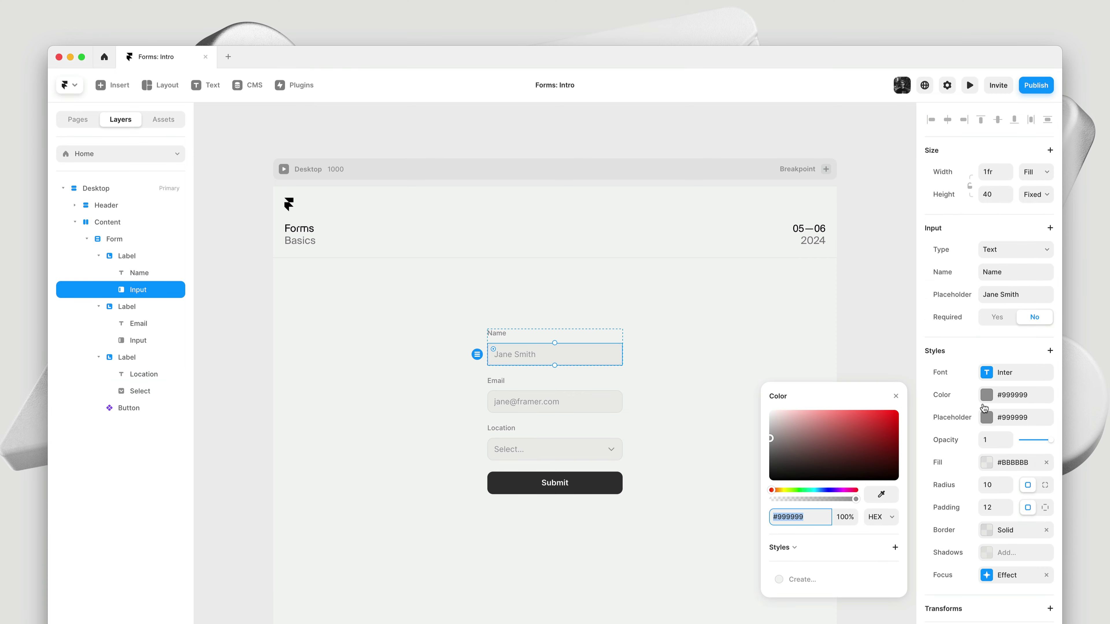
left_click_drag(824, 440, 760, 496)
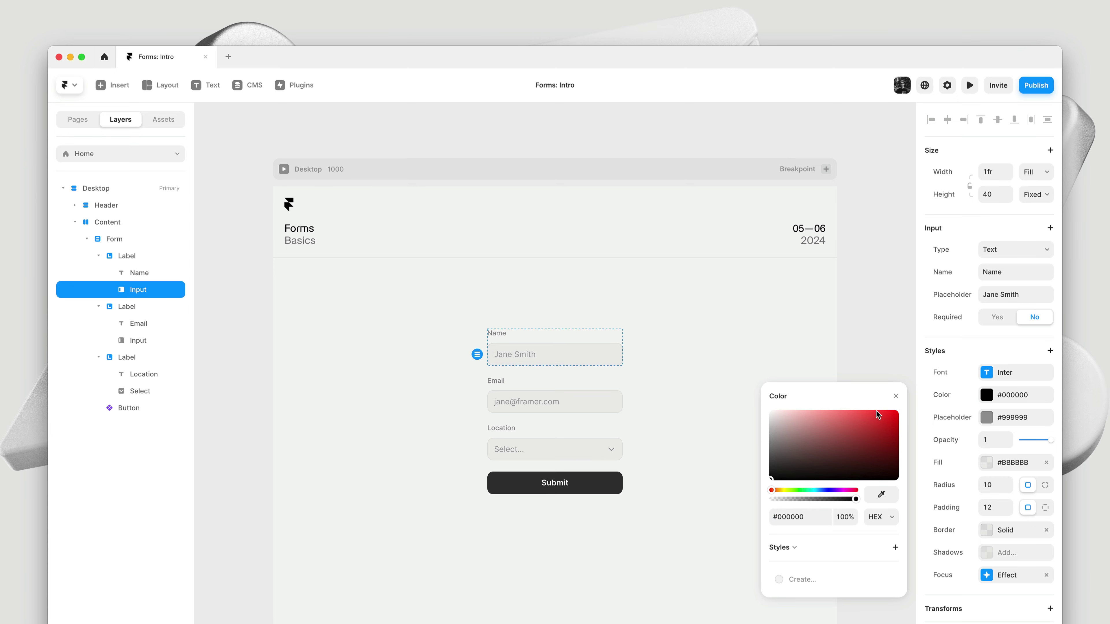
left_click(893, 396)
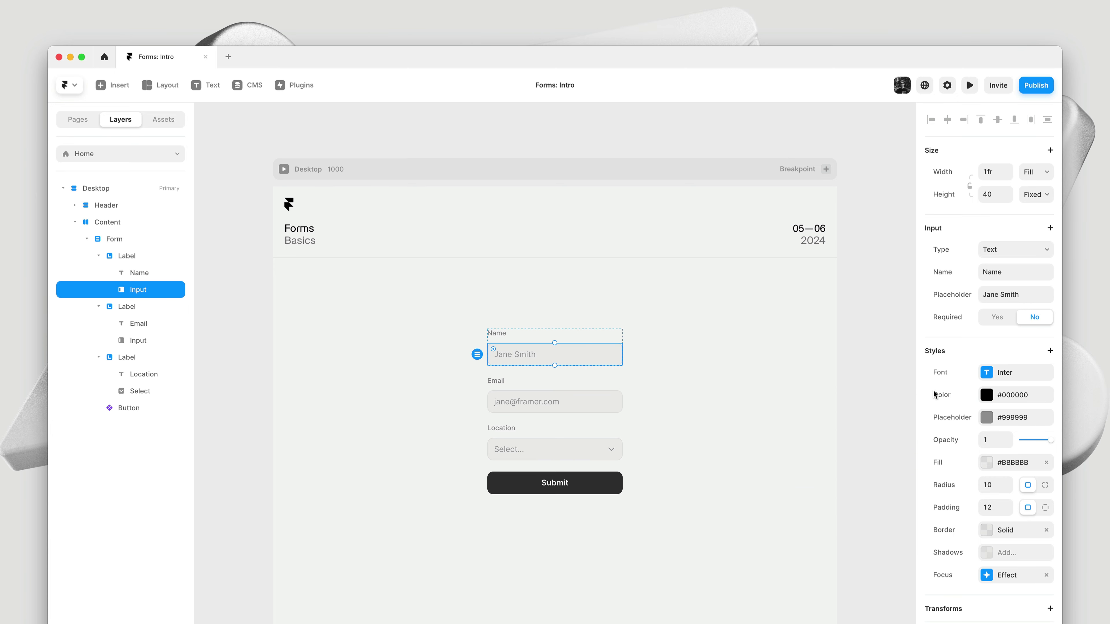
Change the Name input's font to the custom Geist Regular
left_click(979, 377)
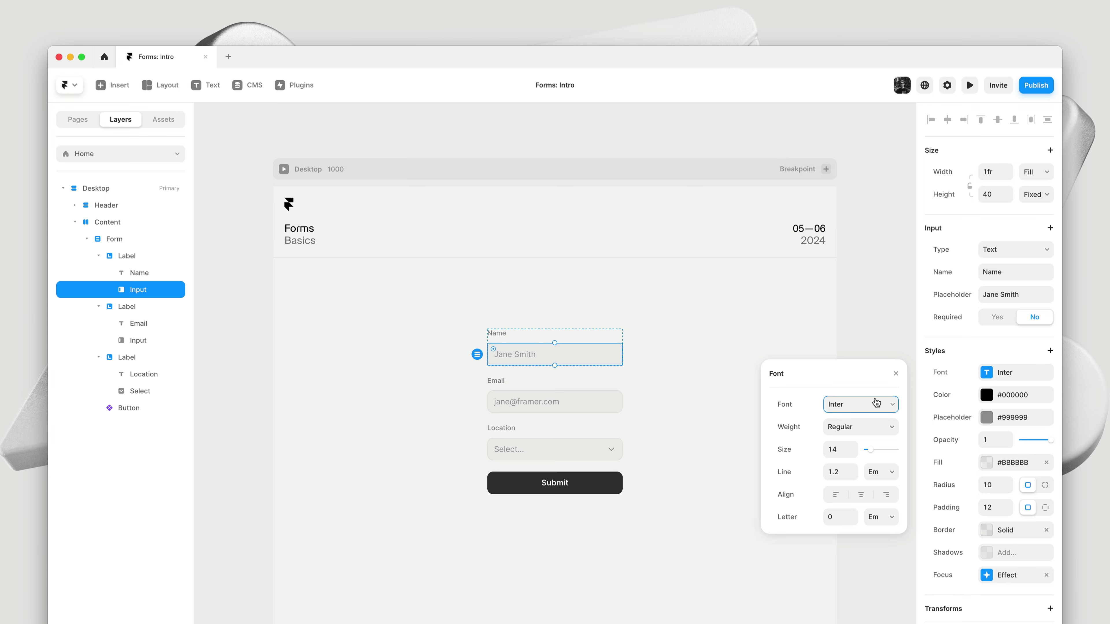
left_click(860, 404)
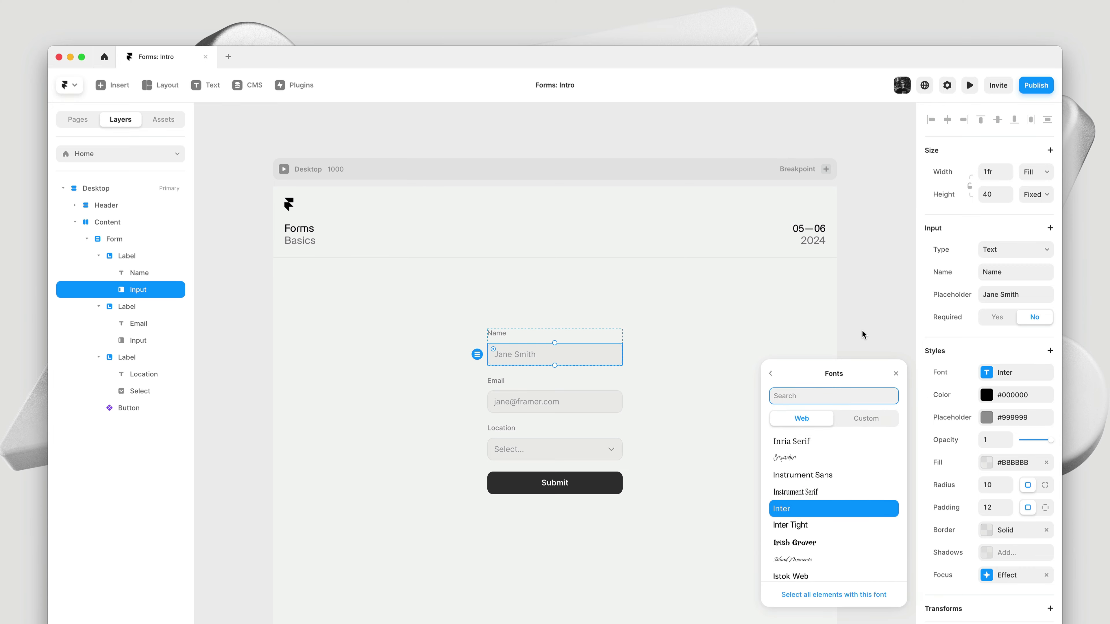
type("Geist")
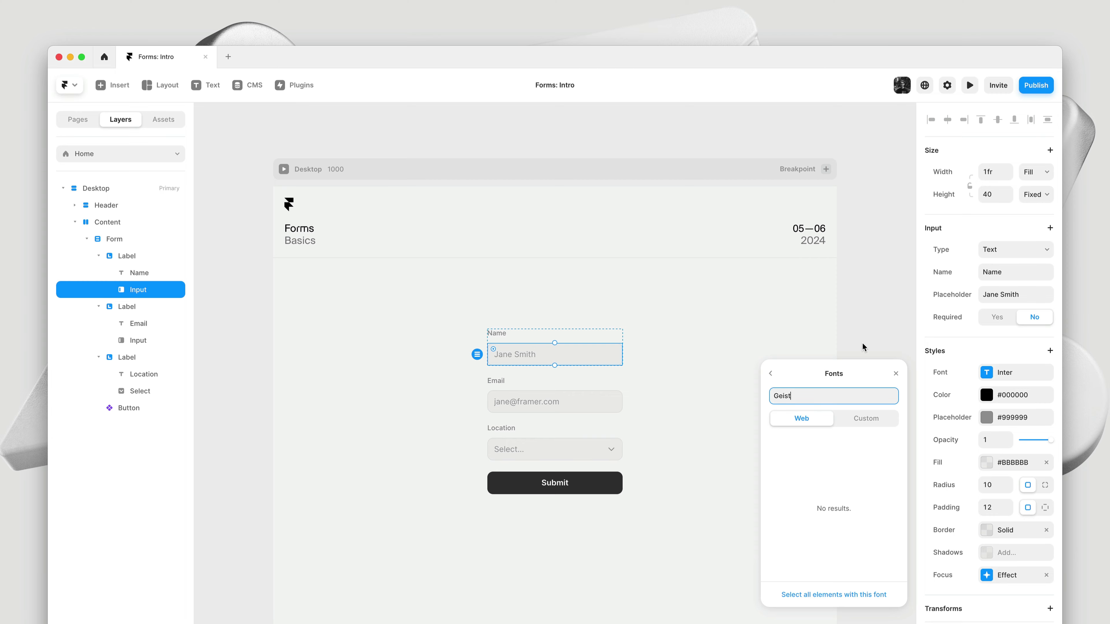
left_click(859, 418)
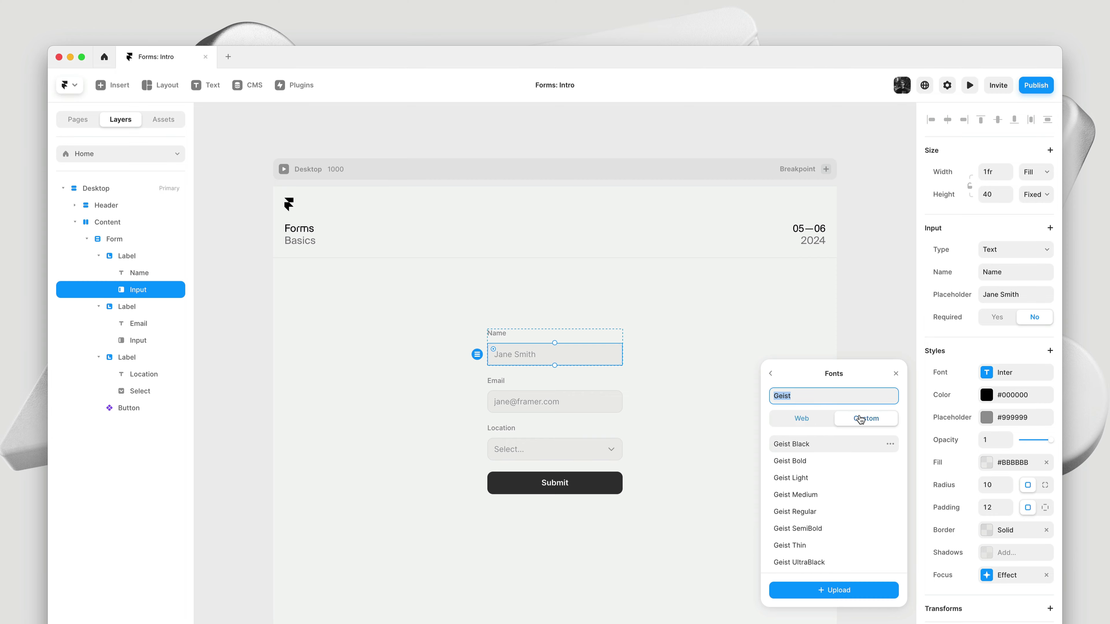
left_click(797, 512)
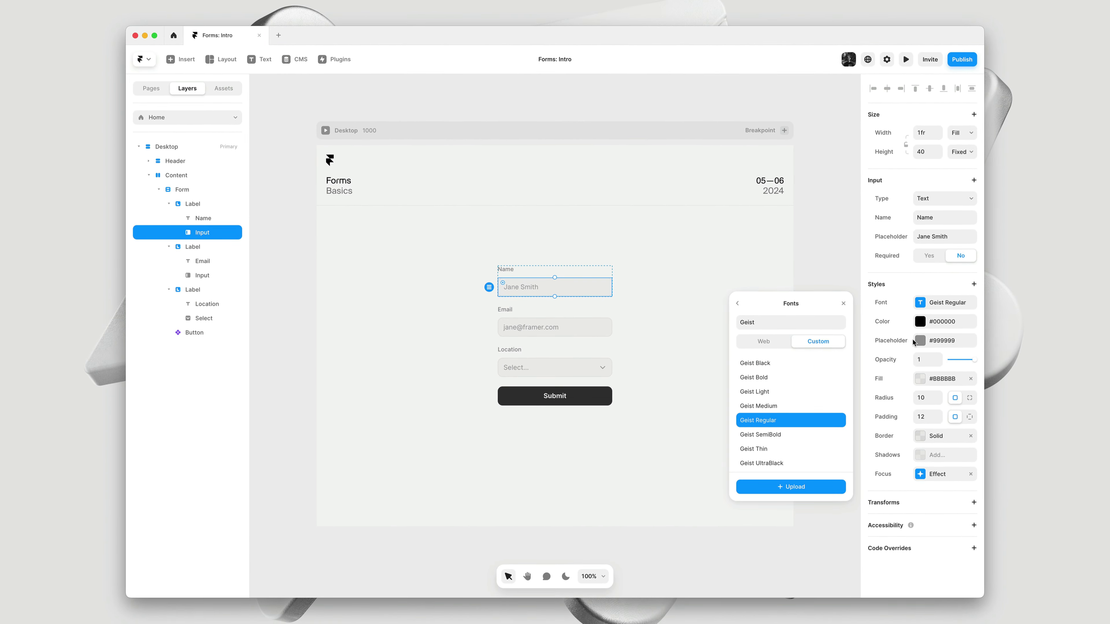
Give the Name input a solid white #FFFFFF fill at 100% opacity
left_click(934, 378)
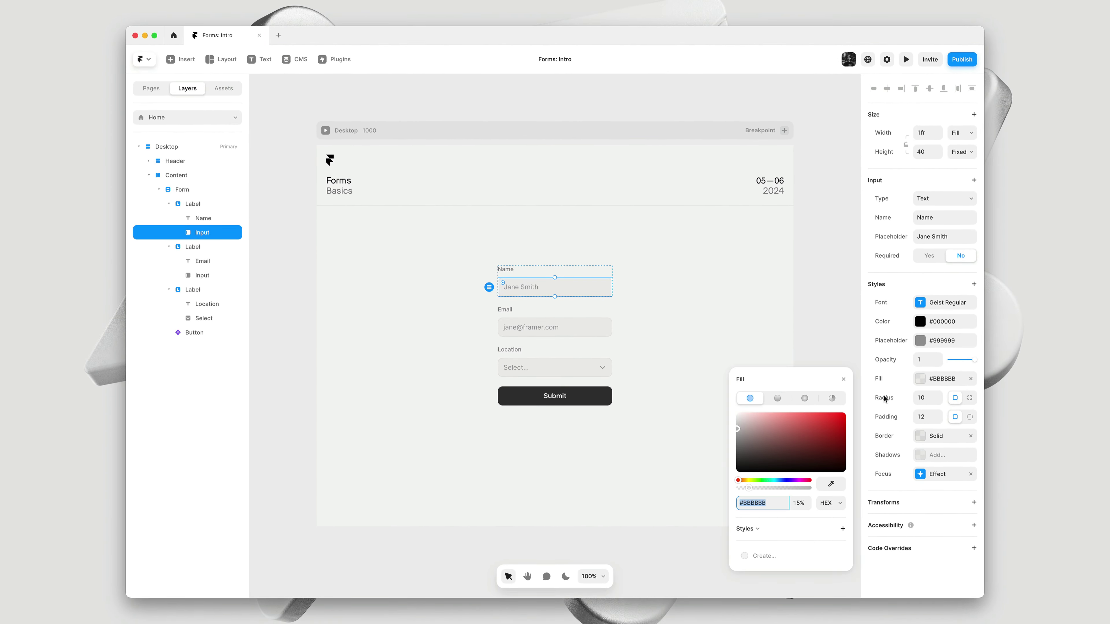
left_click_drag(754, 419, 696, 405)
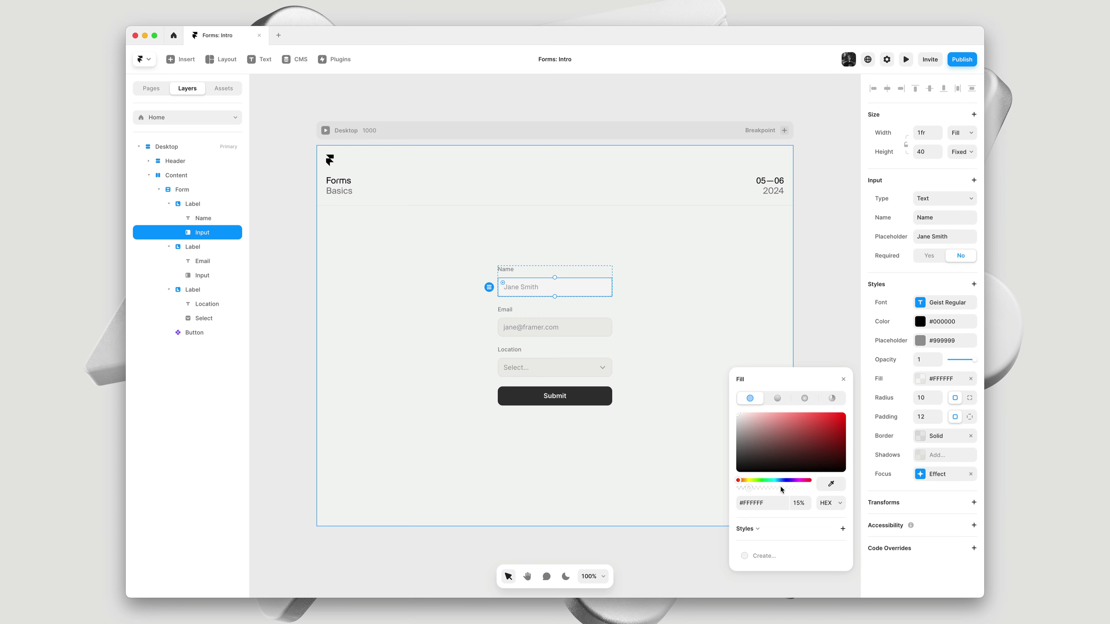
left_click_drag(783, 489, 827, 490)
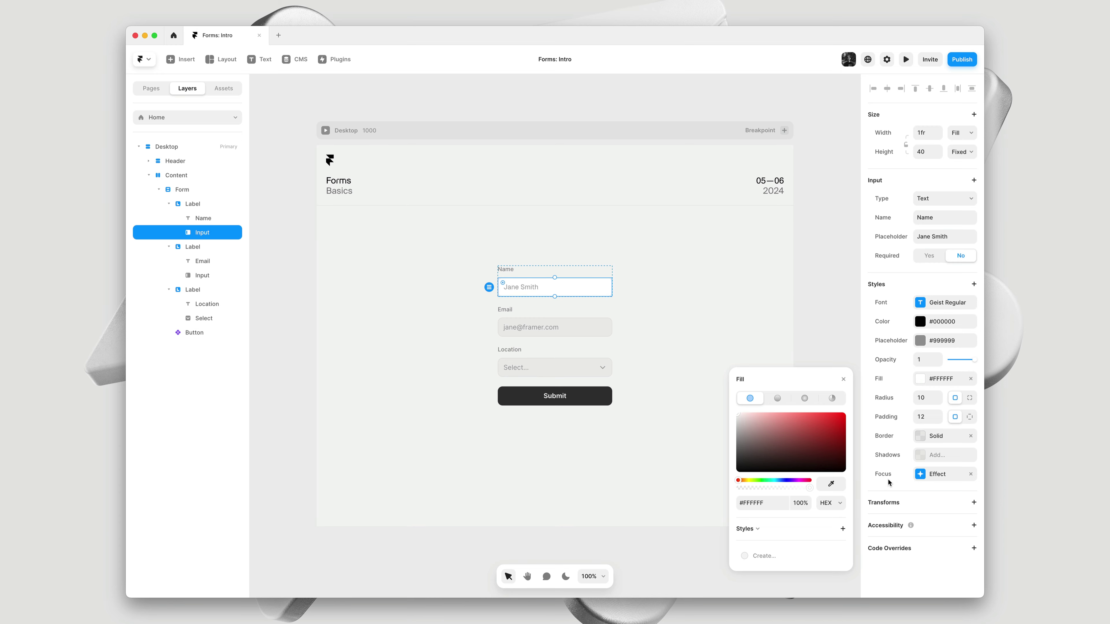
Remove the Name input's border and add a light shadow of 0, 0, 0, 1
left_click(970, 436)
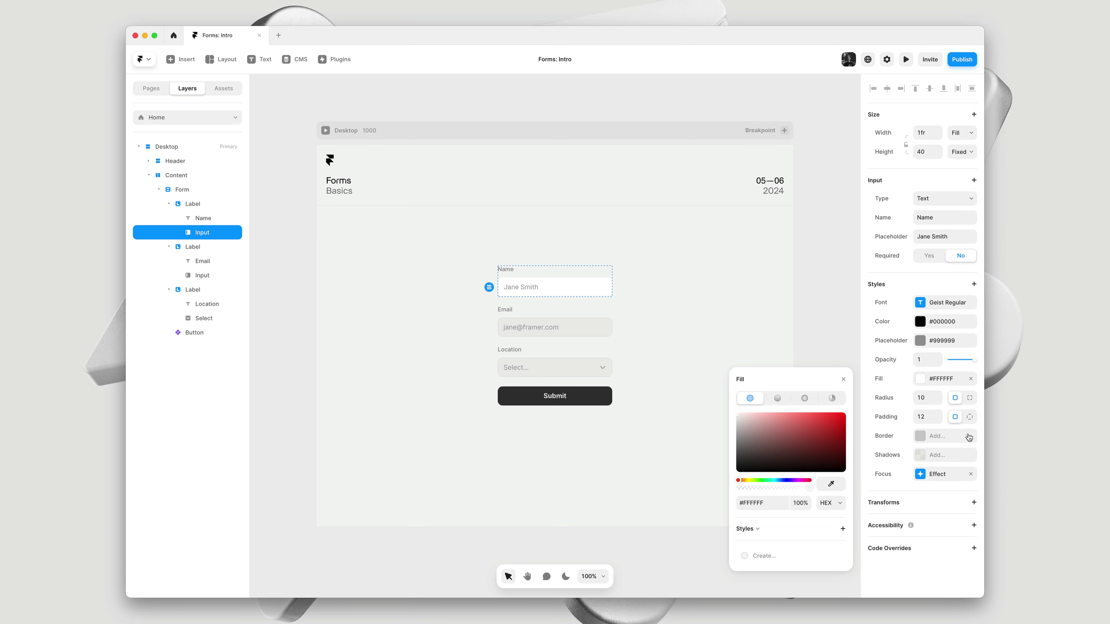
left_click(944, 455)
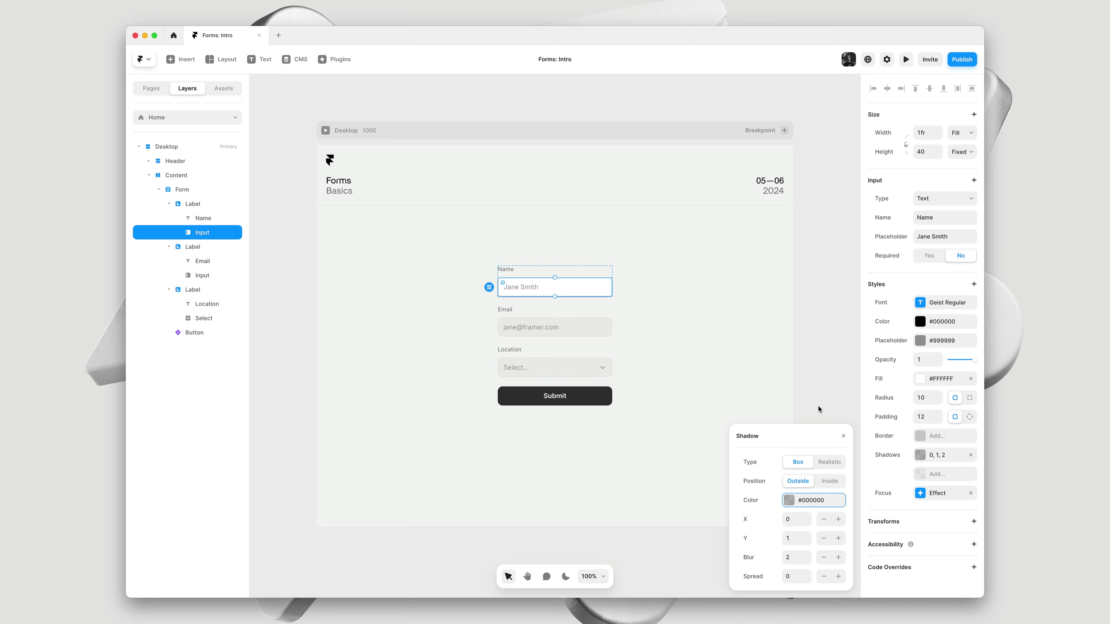
key("Tab")
key("Tab")
type("0")
key("Tab")
type("0")
key("Tab")
type("1")
left_click(797, 499)
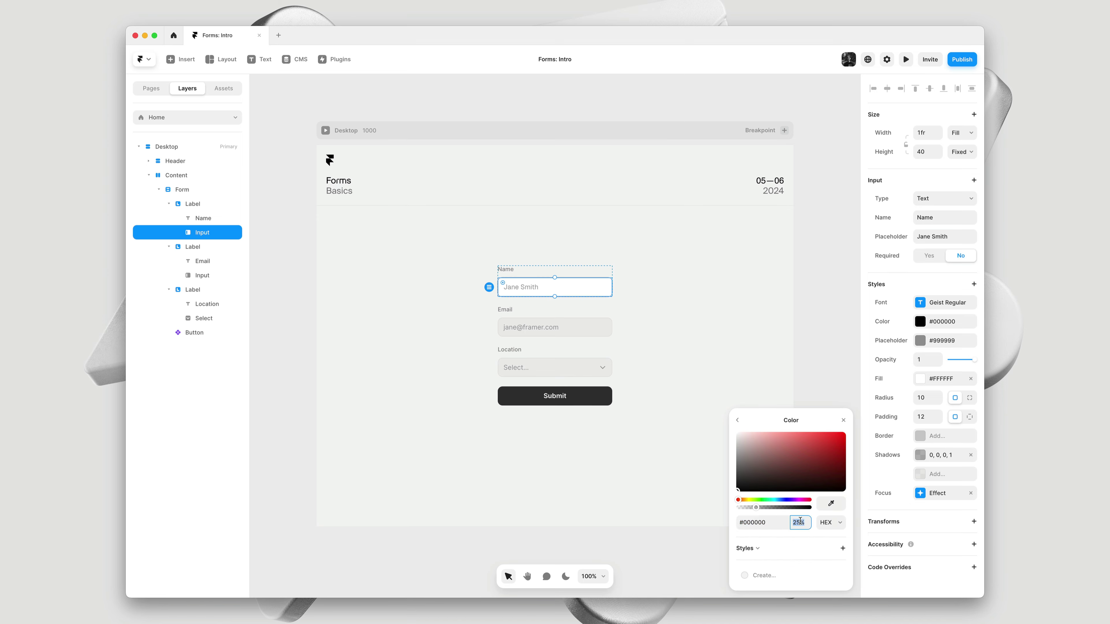
key("Escape")
Add a second low-opacity shadow with Y offset 1 and blur 0
left_click(929, 480)
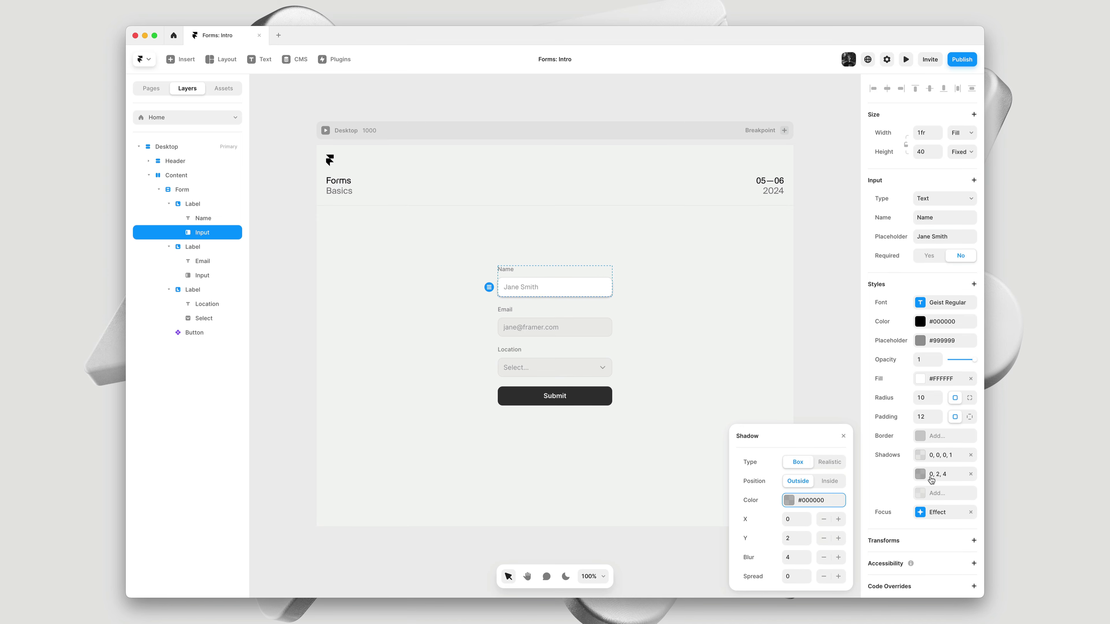
left_click(799, 536)
type("1")
key("Tab")
type("0")
left_click(796, 500)
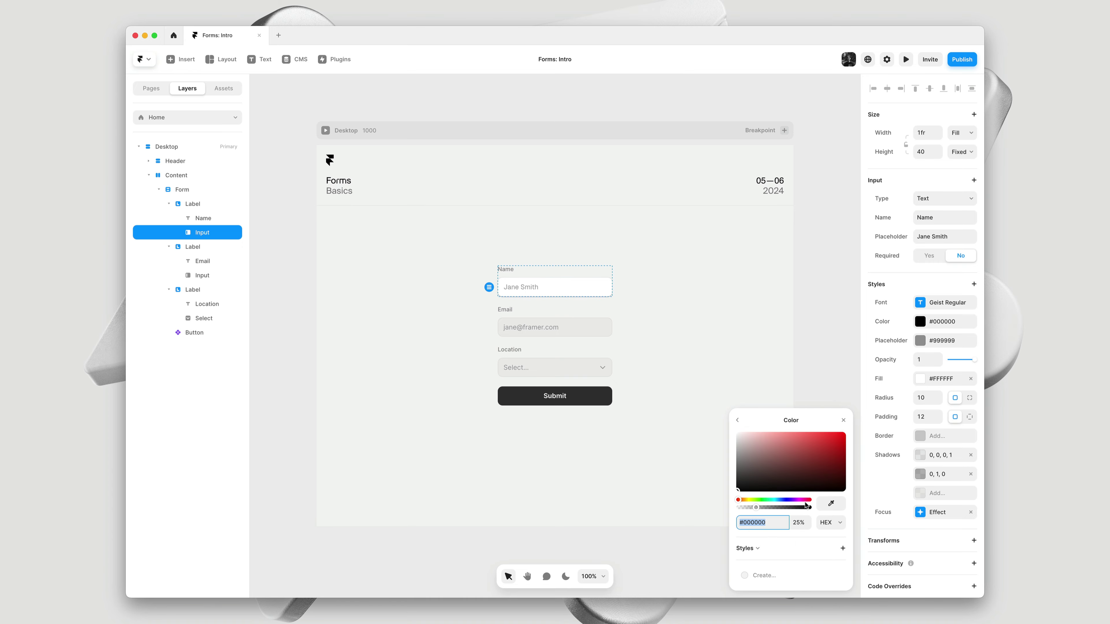
key("Escape")
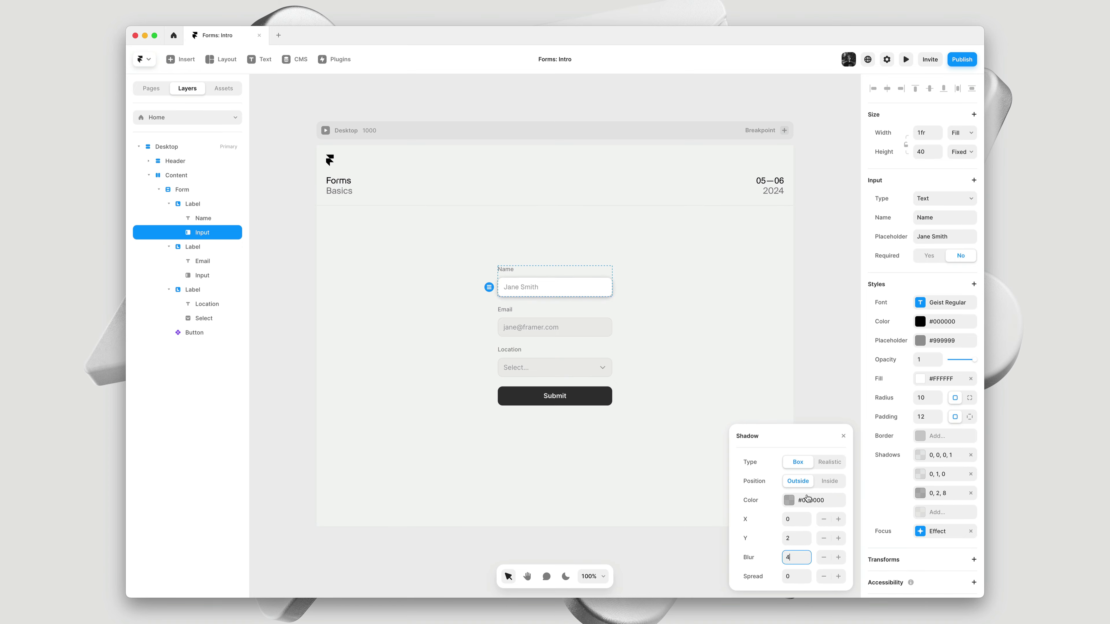
Set the third shadow (0, 2, 4) to 8% opacity and deselect to preview
left_click(806, 500)
left_click(805, 523)
type("8")
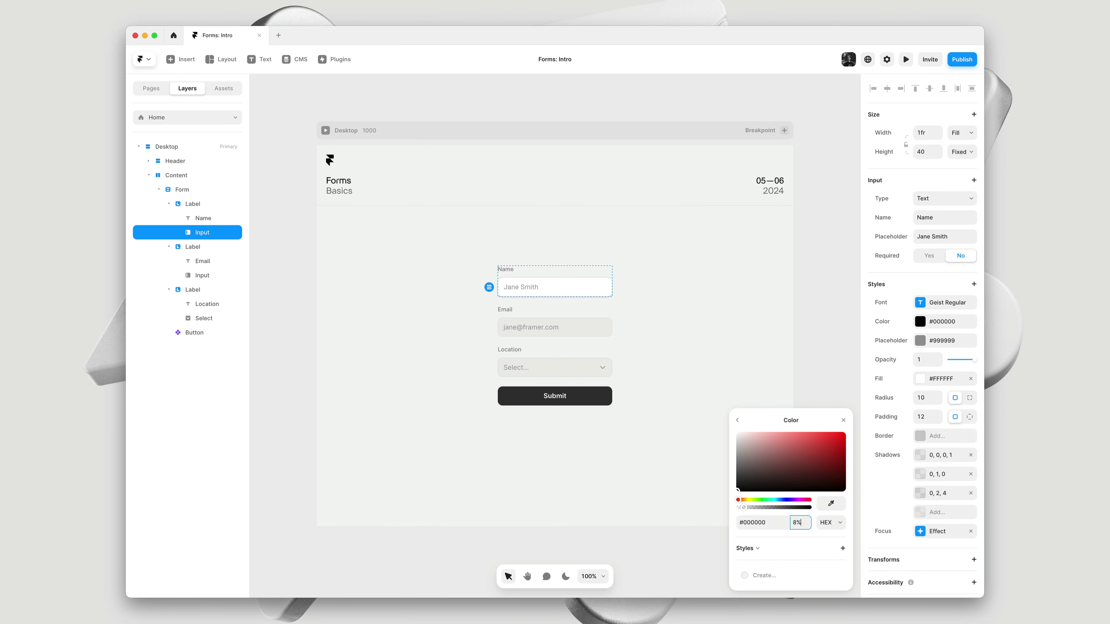
left_click(844, 420)
left_click(843, 422)
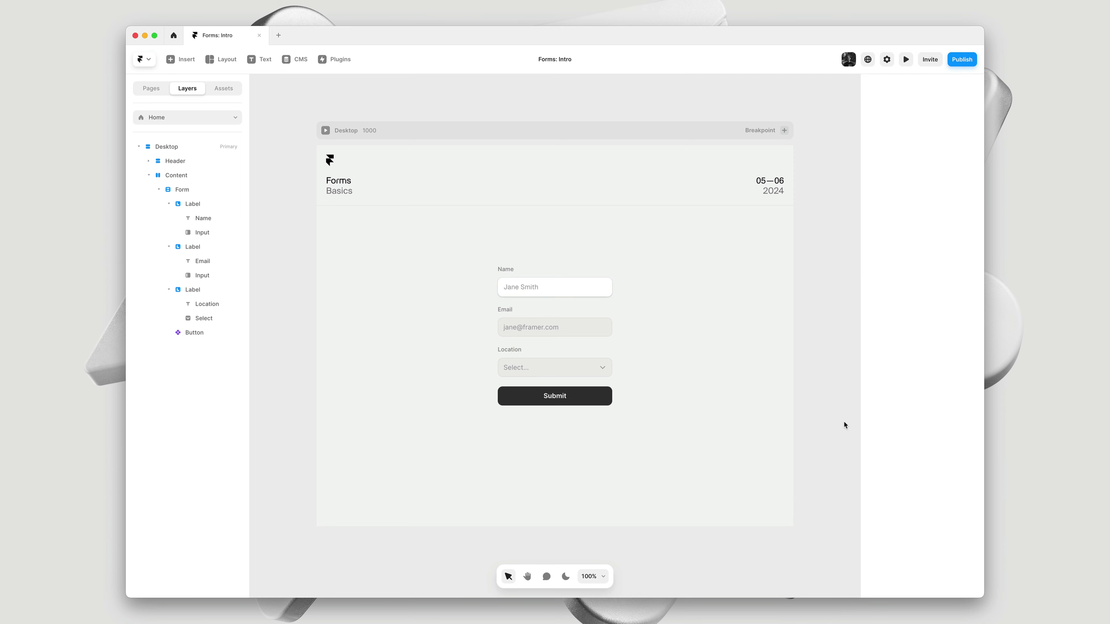
Zoom in on the form and switch the Name label from Inter to custom Geist Regular
left_click(558, 293)
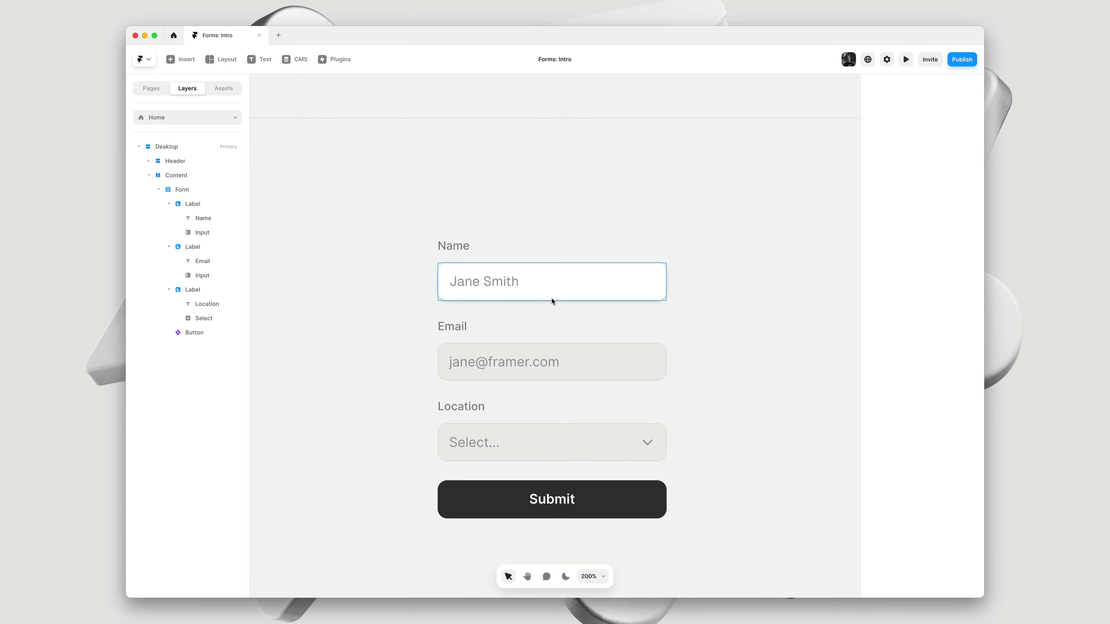
scroll(552, 298, "down", 3)
scroll(551, 297, "down", 5)
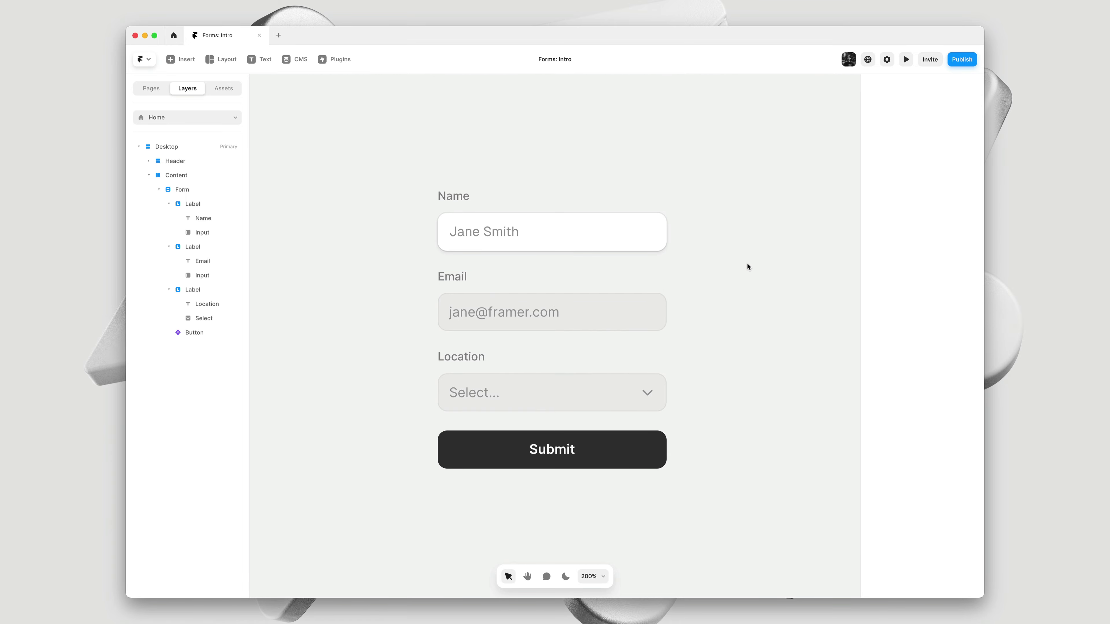
left_click(466, 197)
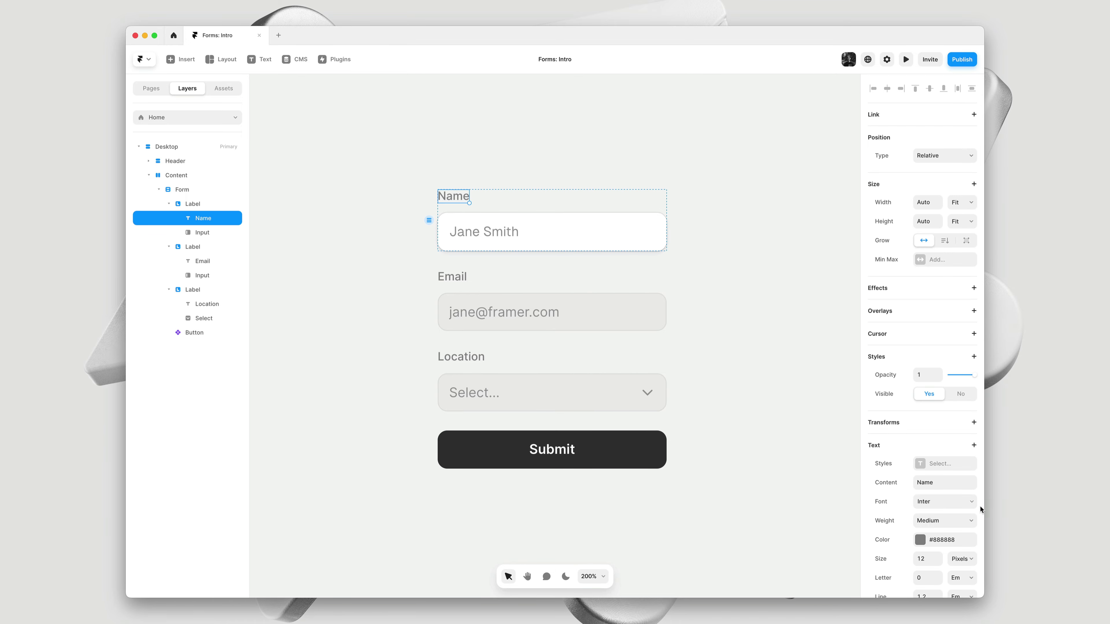
left_click(955, 503)
type("Geist")
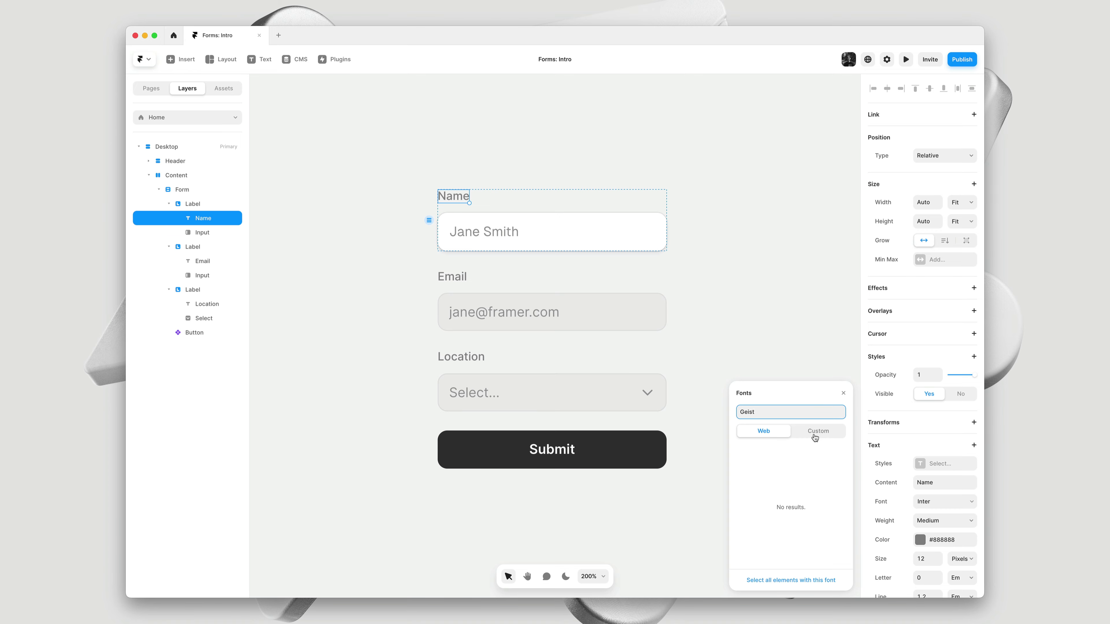
left_click(816, 431)
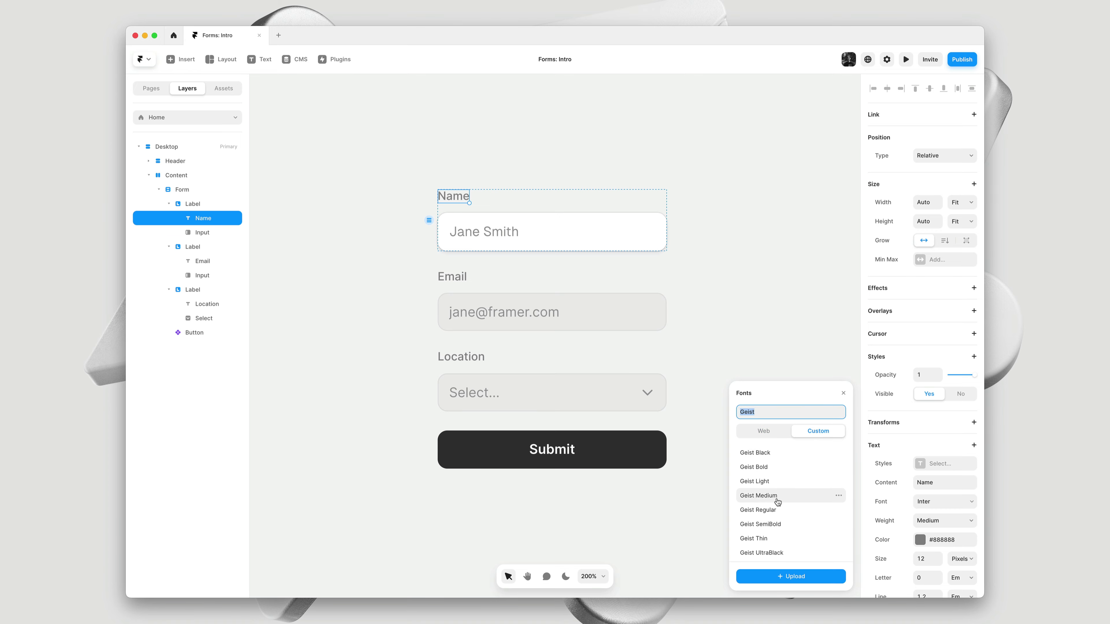
left_click(776, 512)
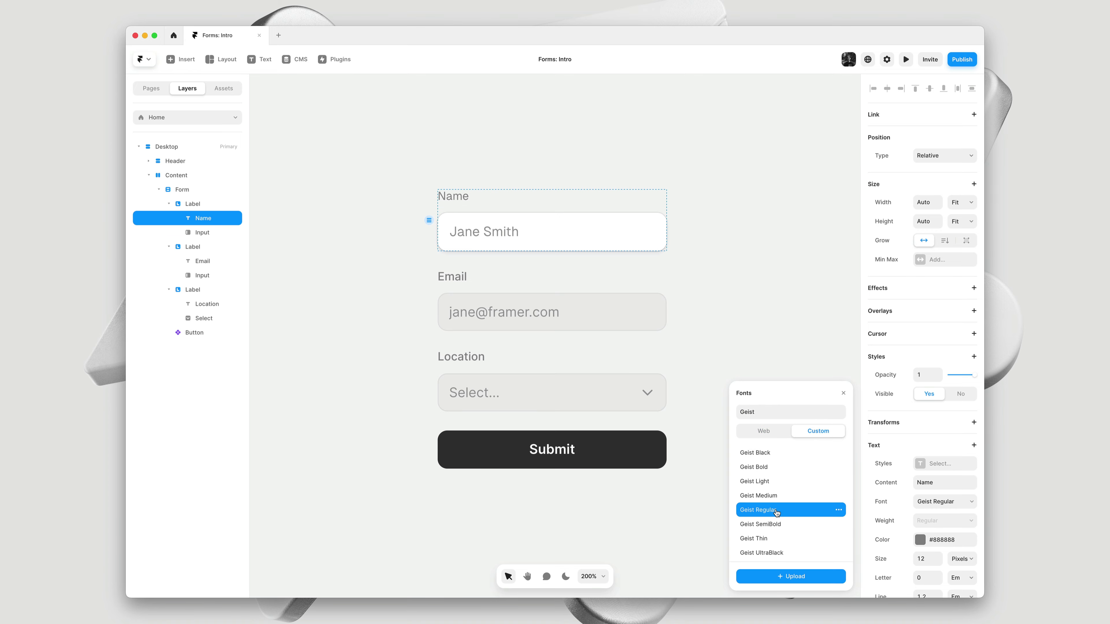
left_click(749, 299)
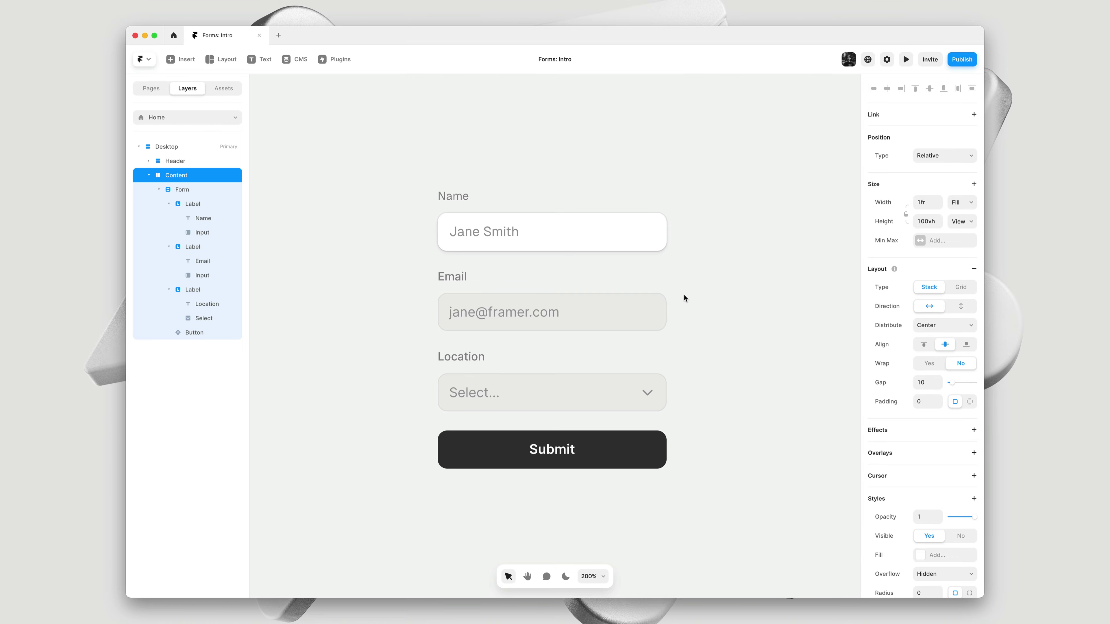
Copy the Name input's style and paste it onto the Email input
right_click(602, 227)
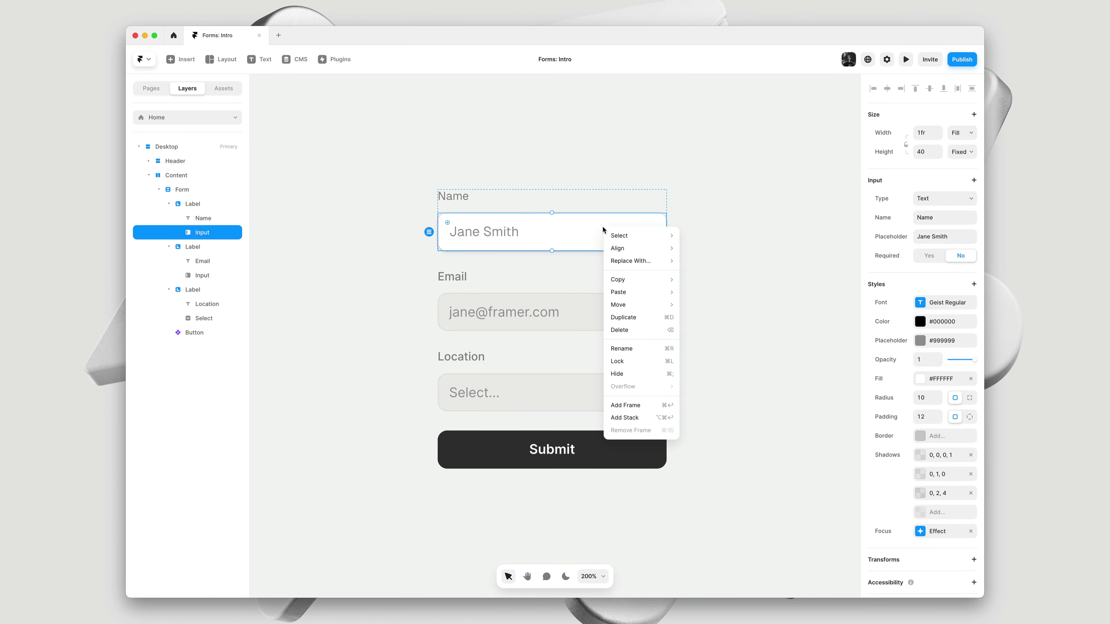
mouse_move(618, 281)
mouse_move(664, 279)
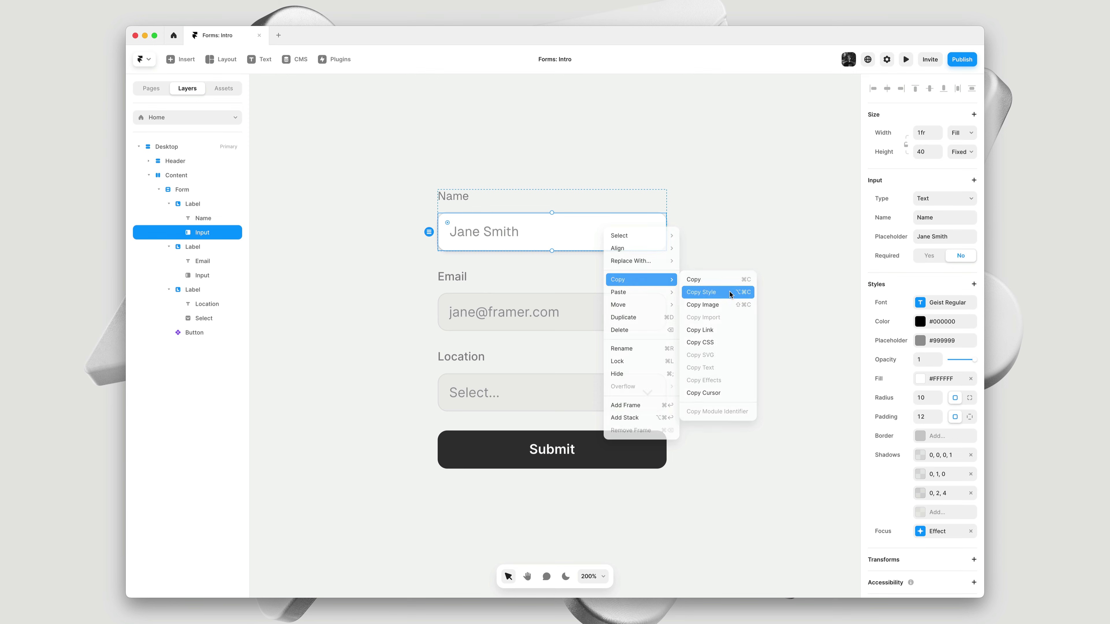
left_click(730, 292)
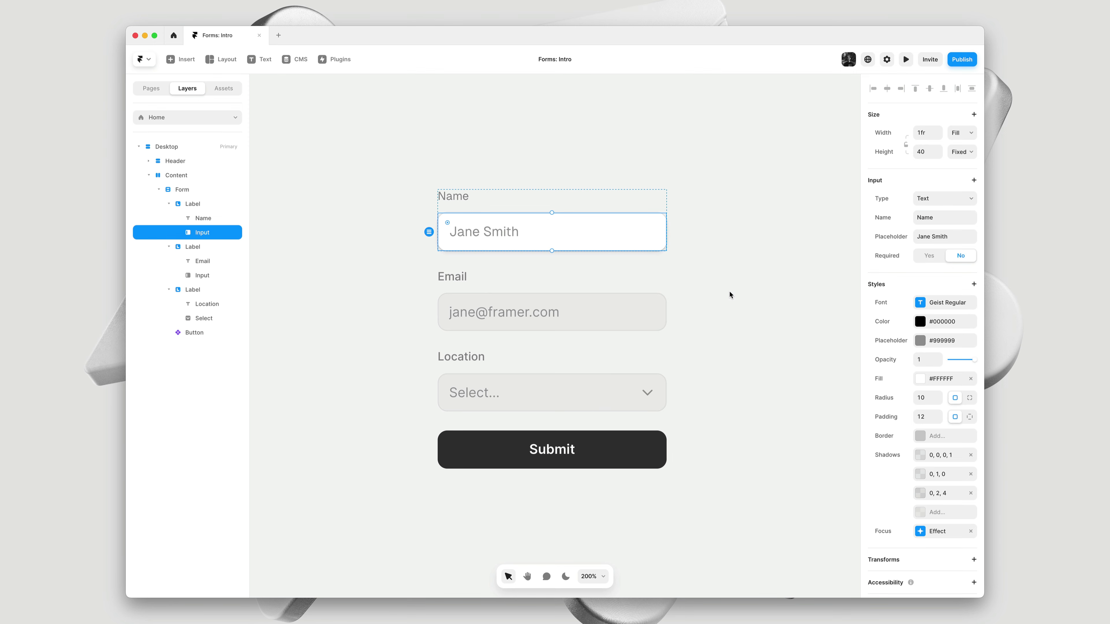
left_click(635, 309)
right_click(635, 309)
mouse_move(663, 378)
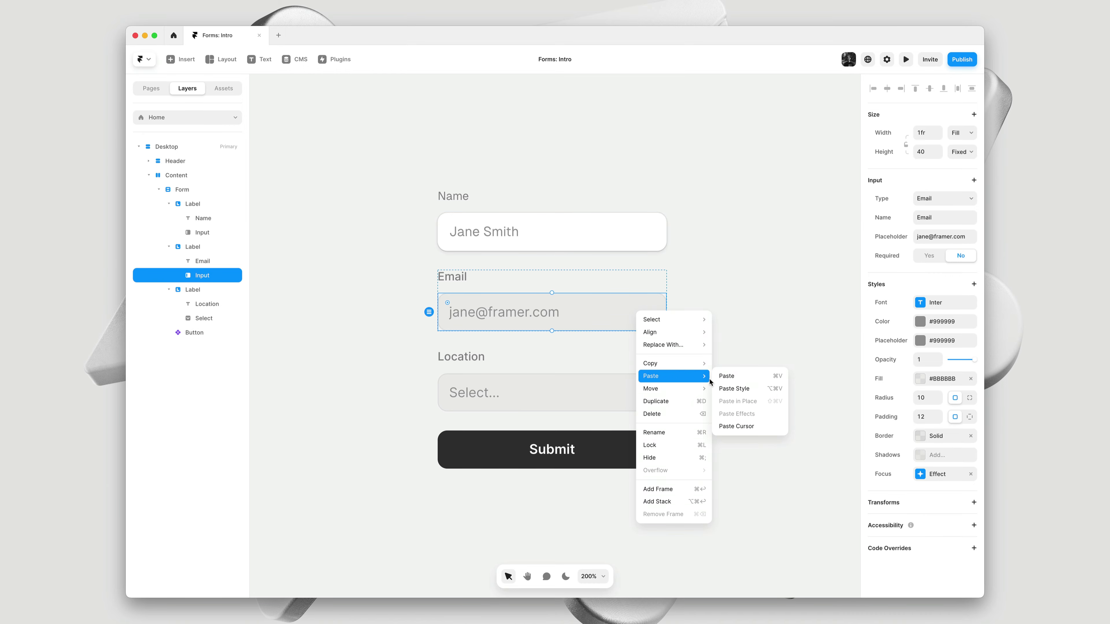
left_click(738, 389)
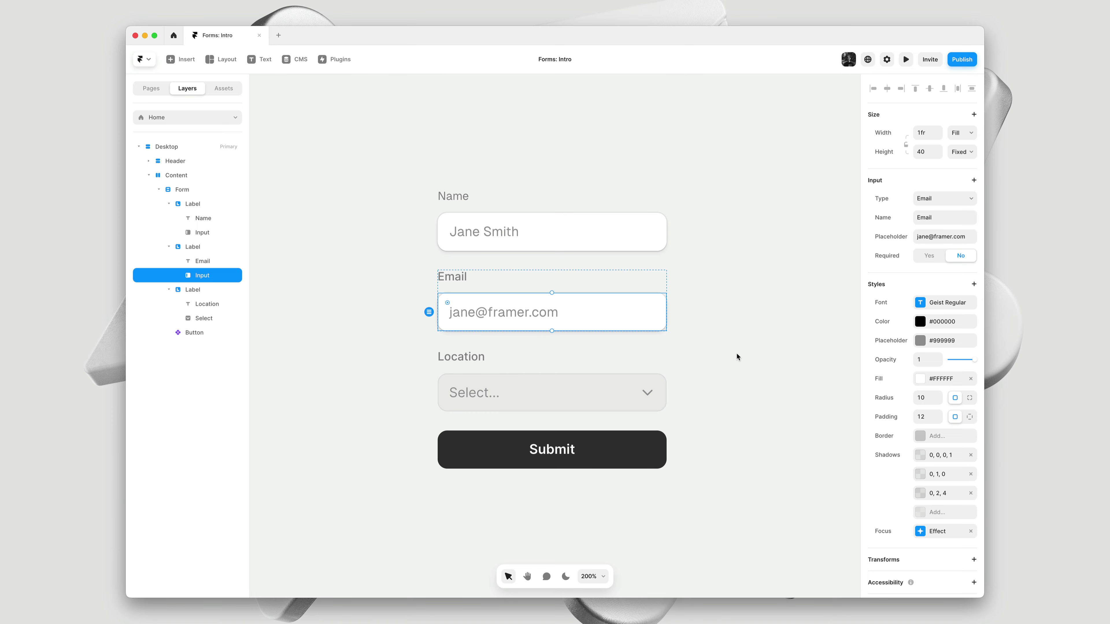
Copy the Name label's Geist styling onto the Email label
left_click(460, 196)
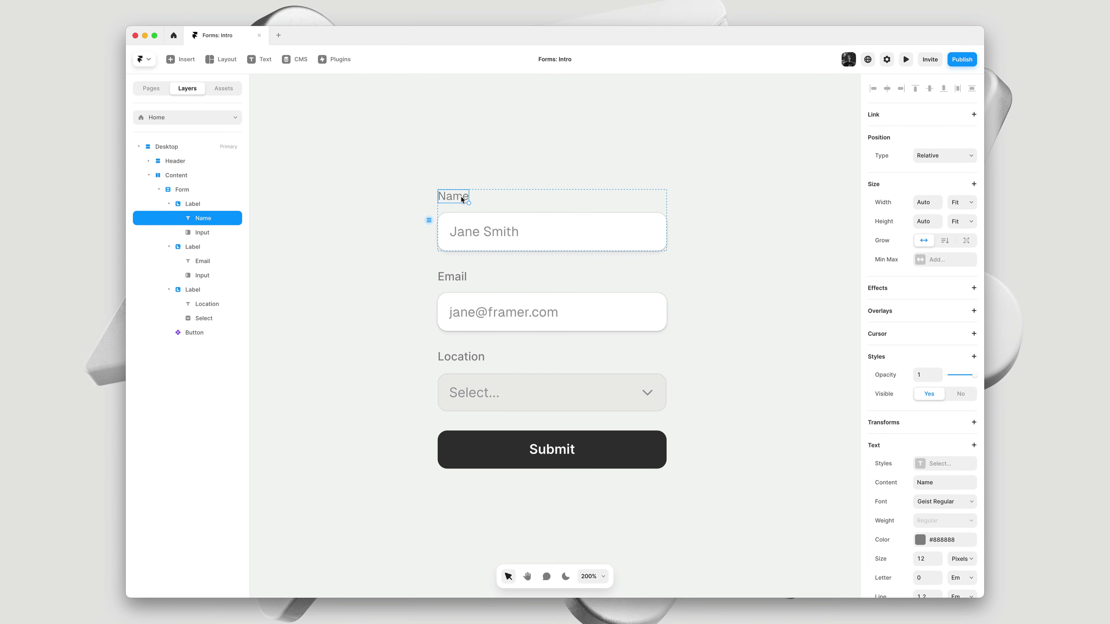
key("alt")
left_click(457, 281)
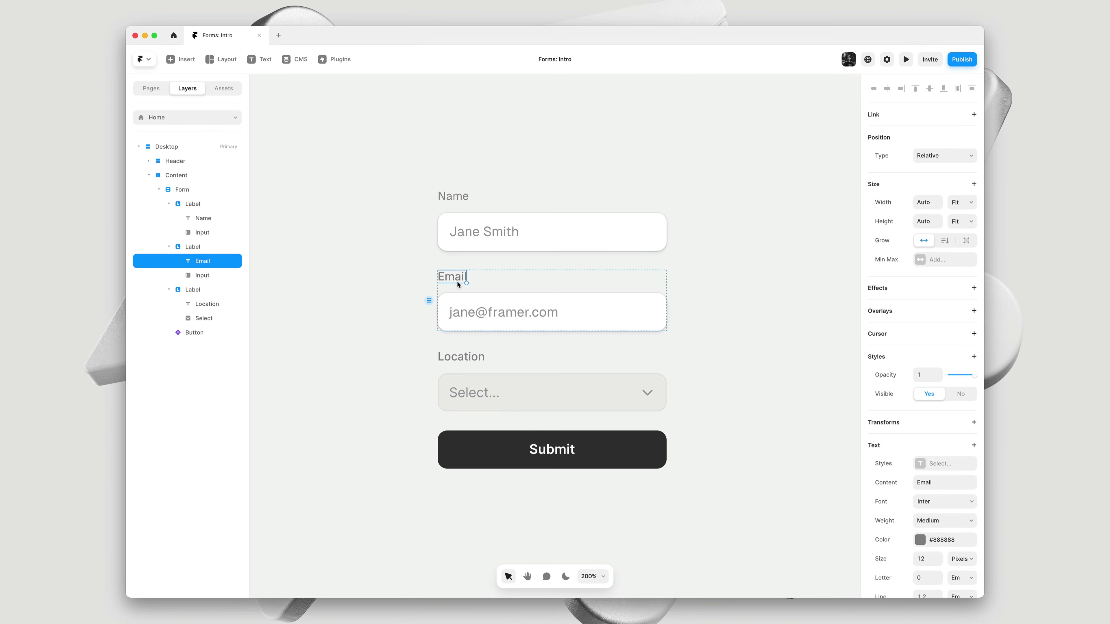
key("alt")
left_click(452, 356)
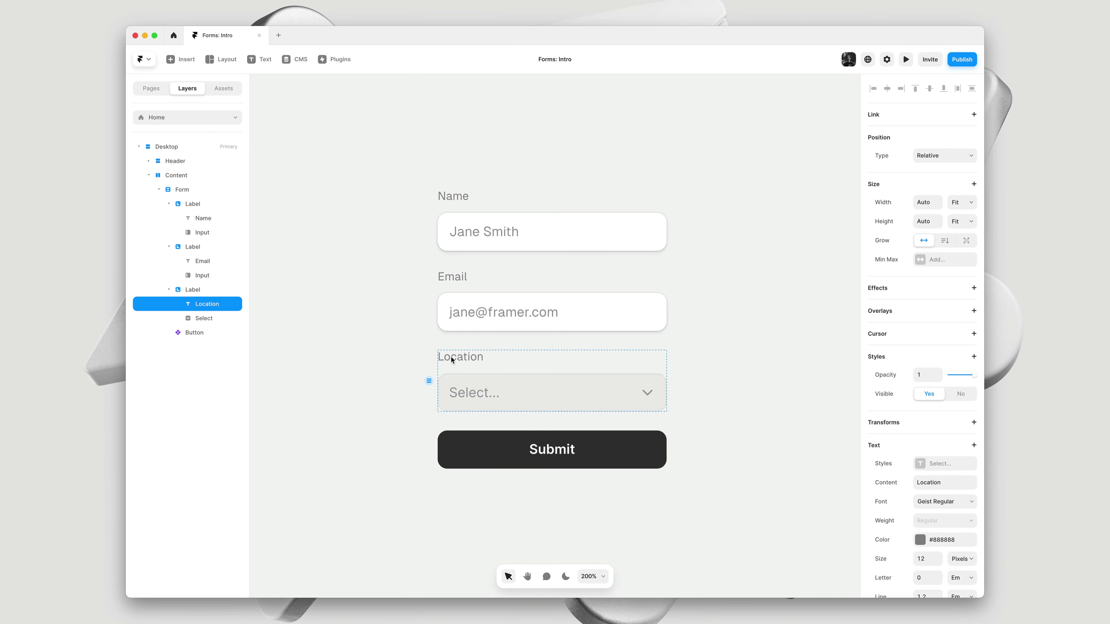
Paste the Email input's style onto the Location dropdown
left_click(497, 313)
key("alt")
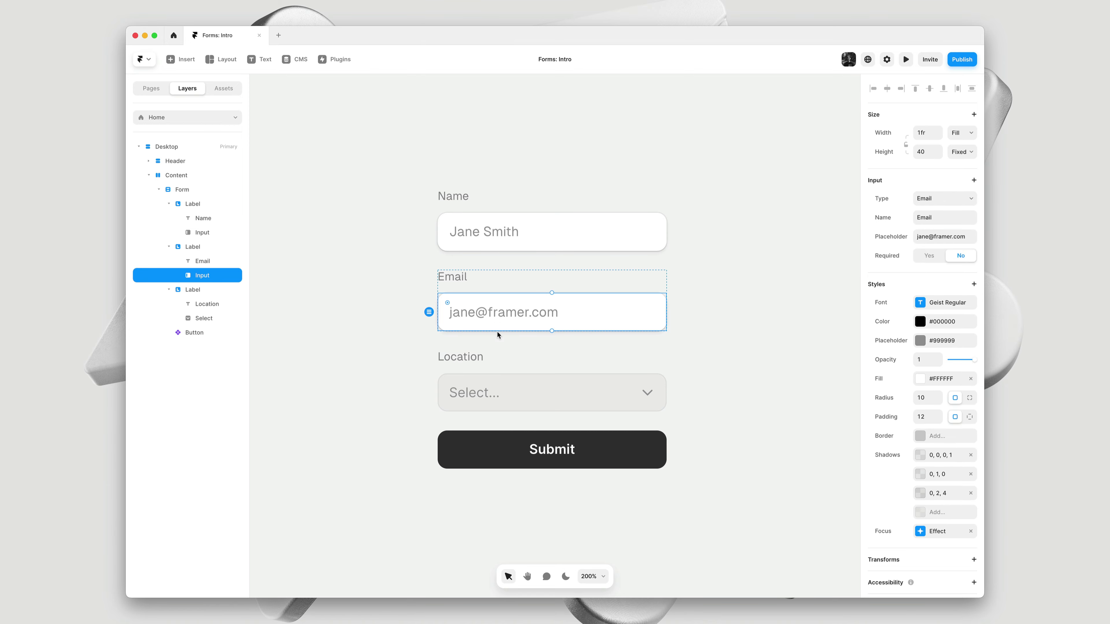
left_click(492, 383)
key("super+alt+v")
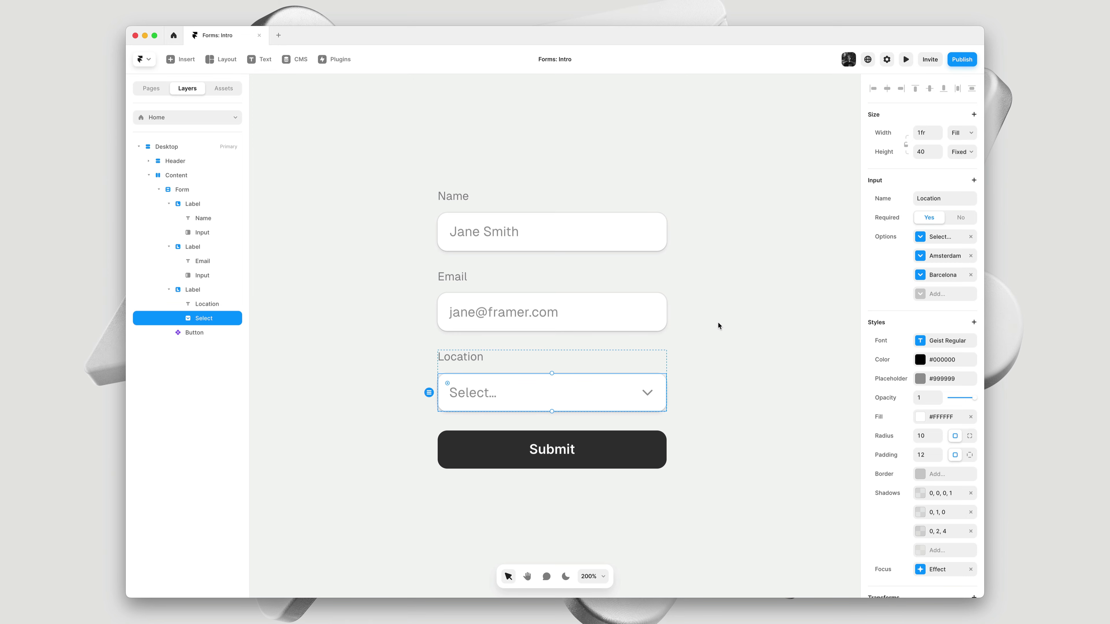
Duplicate the Name field group with Cmd+D and retitle the labels 'First Name' and 'Last Name'
left_click(553, 212)
key("super+d")
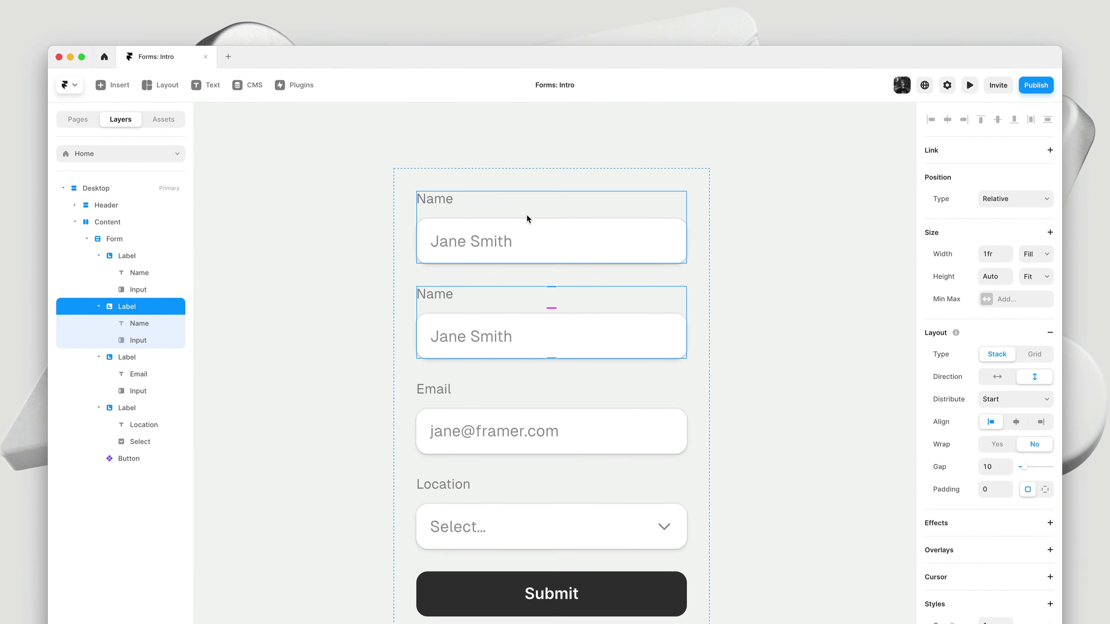
left_click(531, 176)
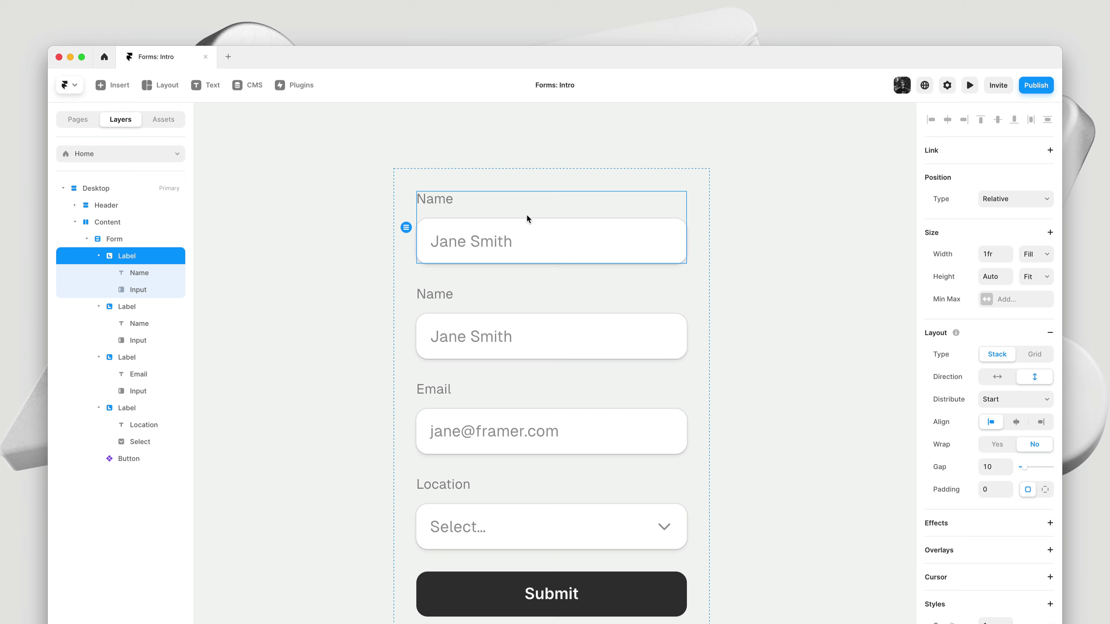
double_click(433, 199)
type("First Name")
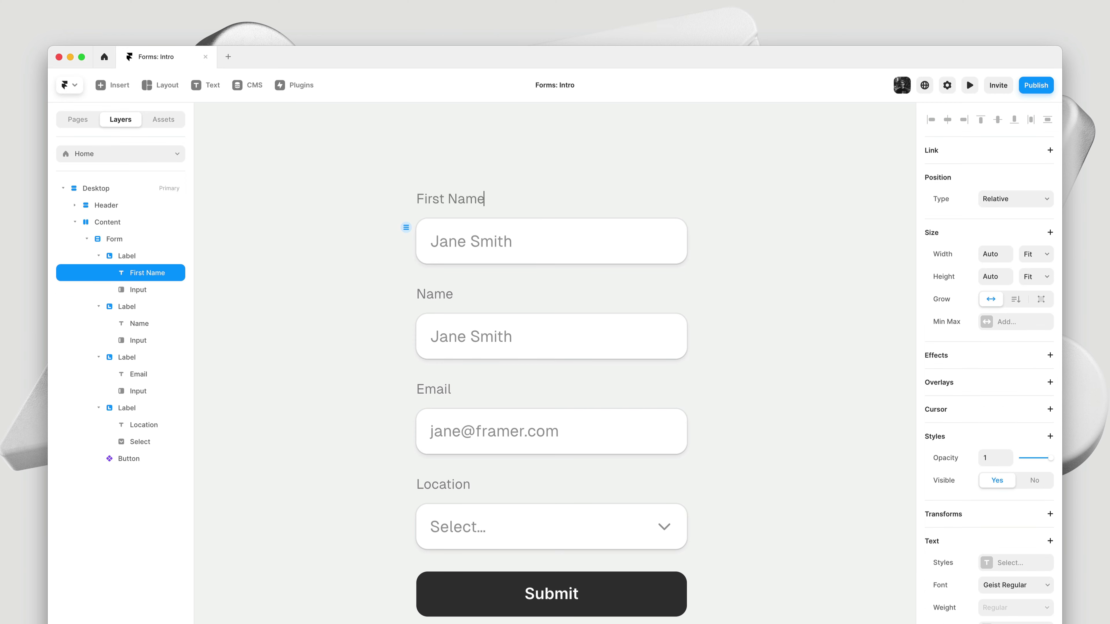
key("Escape")
double_click(434, 293)
type("Last Name")
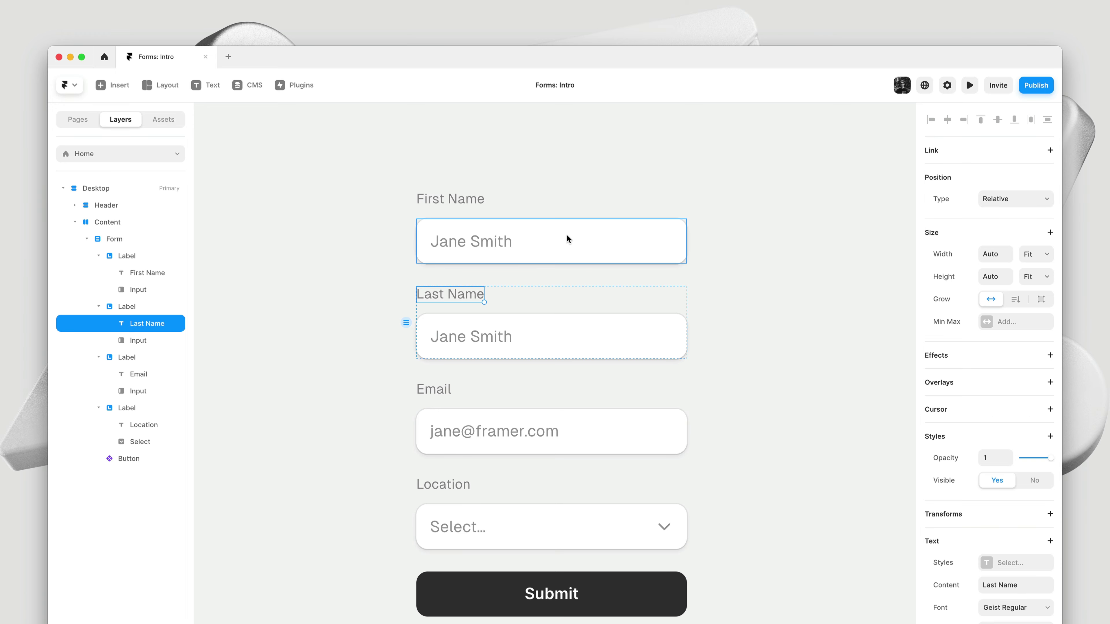
Name the first input 'First Name', trim its placeholder to 'Jane', and make it required
left_click(567, 236)
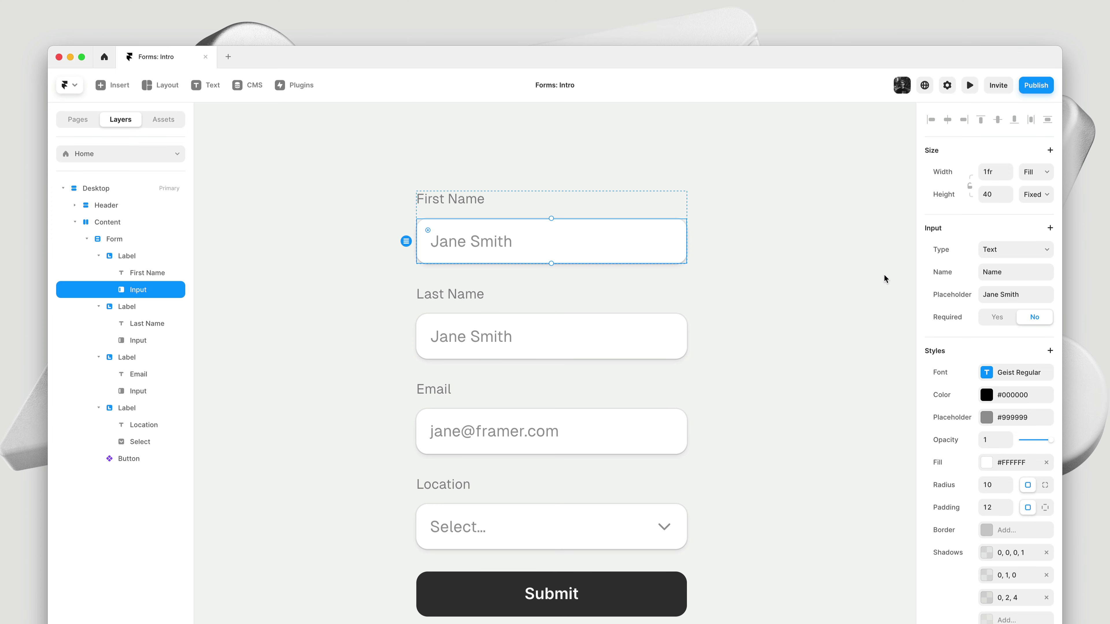
left_click(1014, 272)
type("First Name")
left_click(1030, 299)
key("Right")
key("shift+Left")
key("shift+Left")
key("shift+Left")
key("shift+Left")
key("BackSpace")
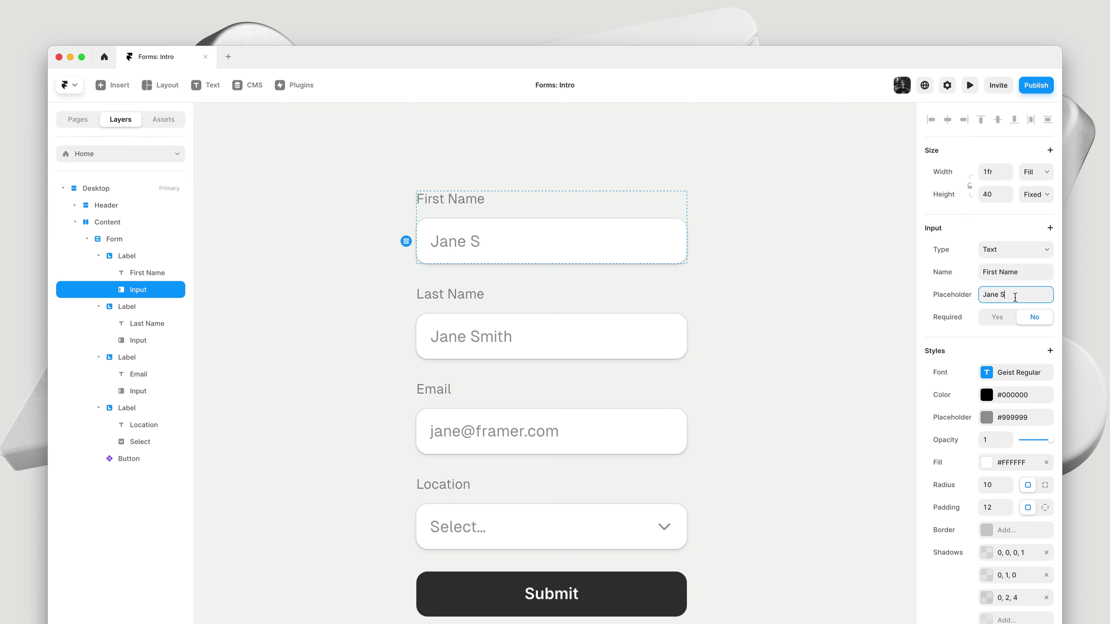
key("BackSpace")
key("BackSpace")
left_click(1002, 315)
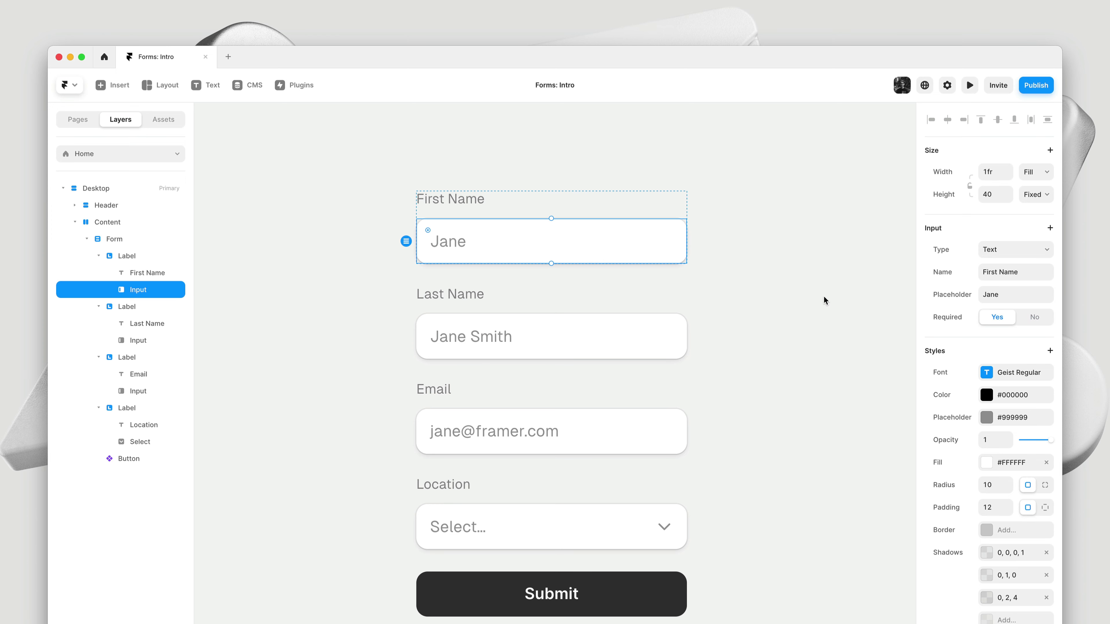
Name the second input 'Last Name', trim its placeholder to 'Smith', and make it required
left_click(634, 329)
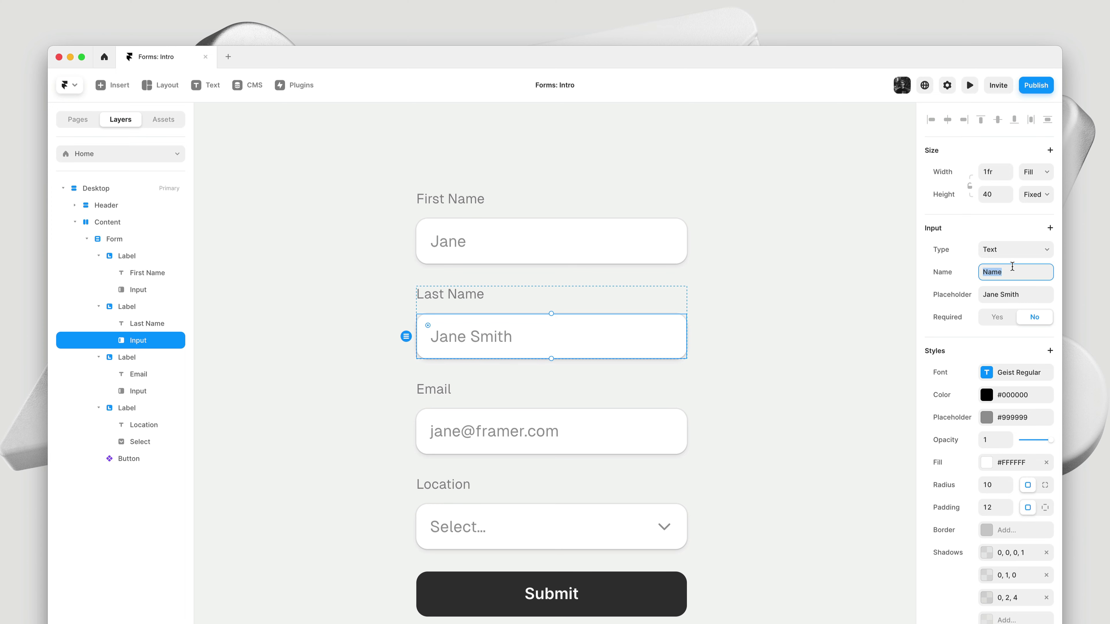
type("Last Name")
left_click(1020, 295)
left_click_drag(1000, 294, 982, 294)
key("BackSpace")
left_click(996, 318)
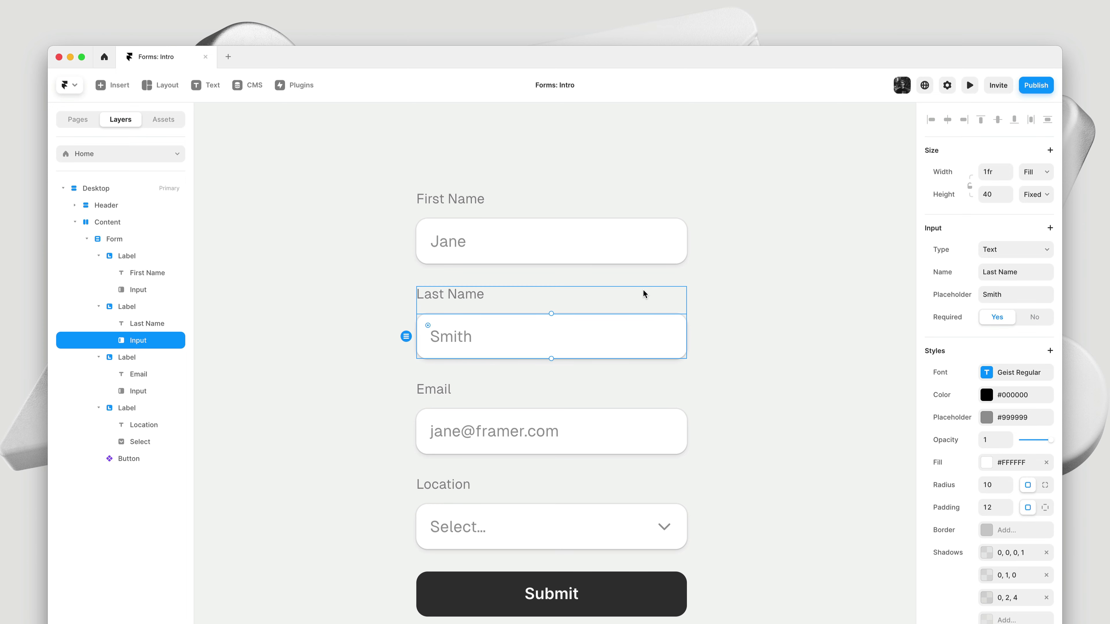
Wrap the First Name and Last Name field groups together in a new stack
left_click(630, 299)
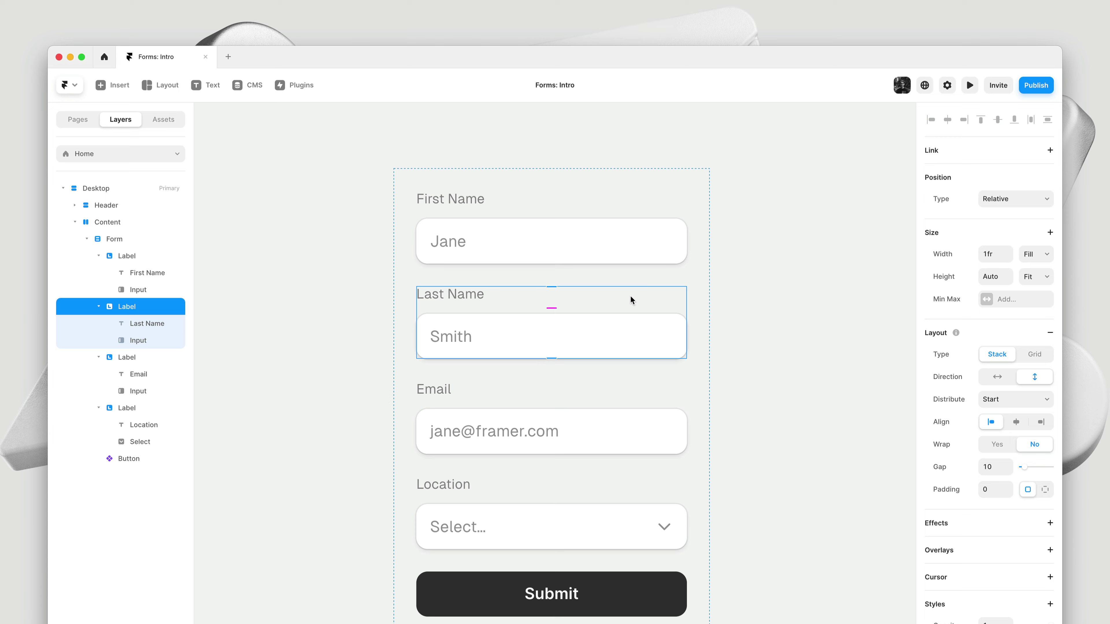
left_click(594, 211, "shift")
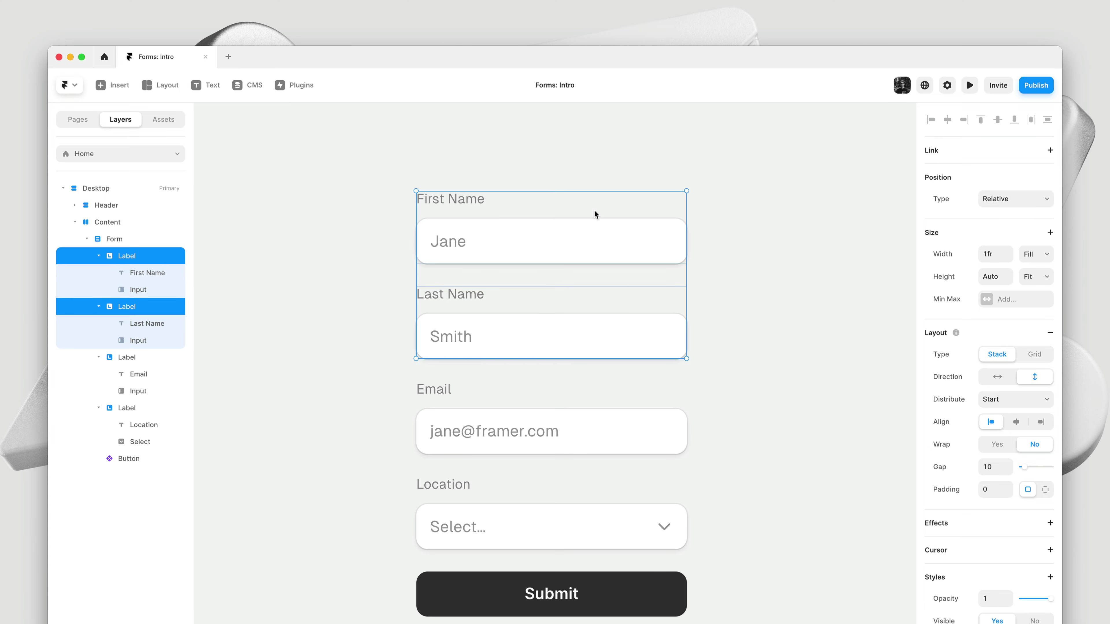
right_click(594, 214)
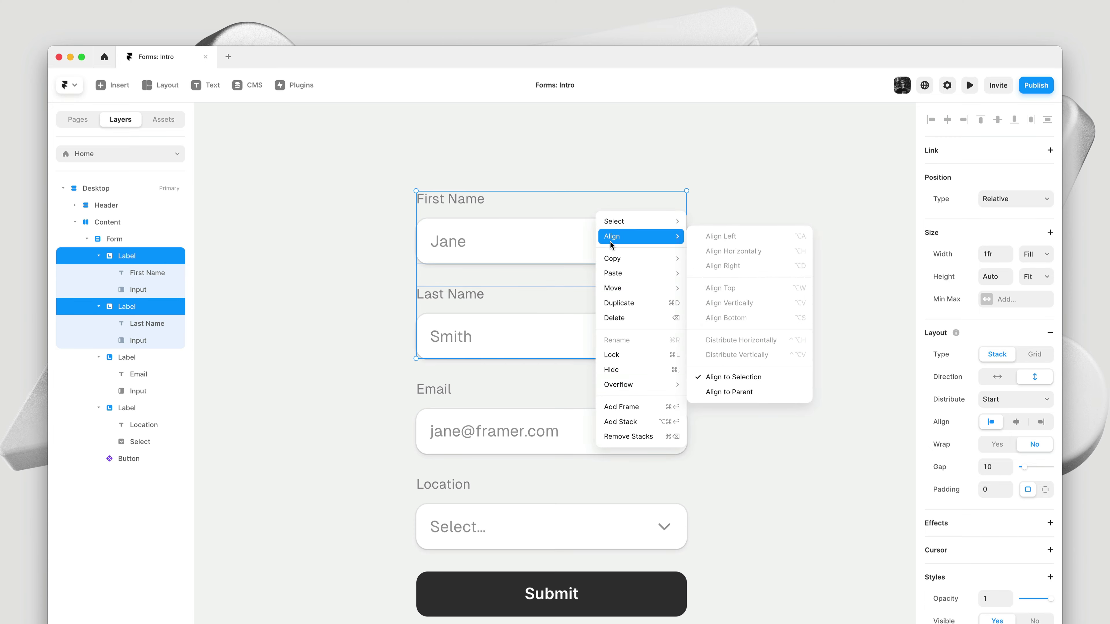
mouse_move(636, 294)
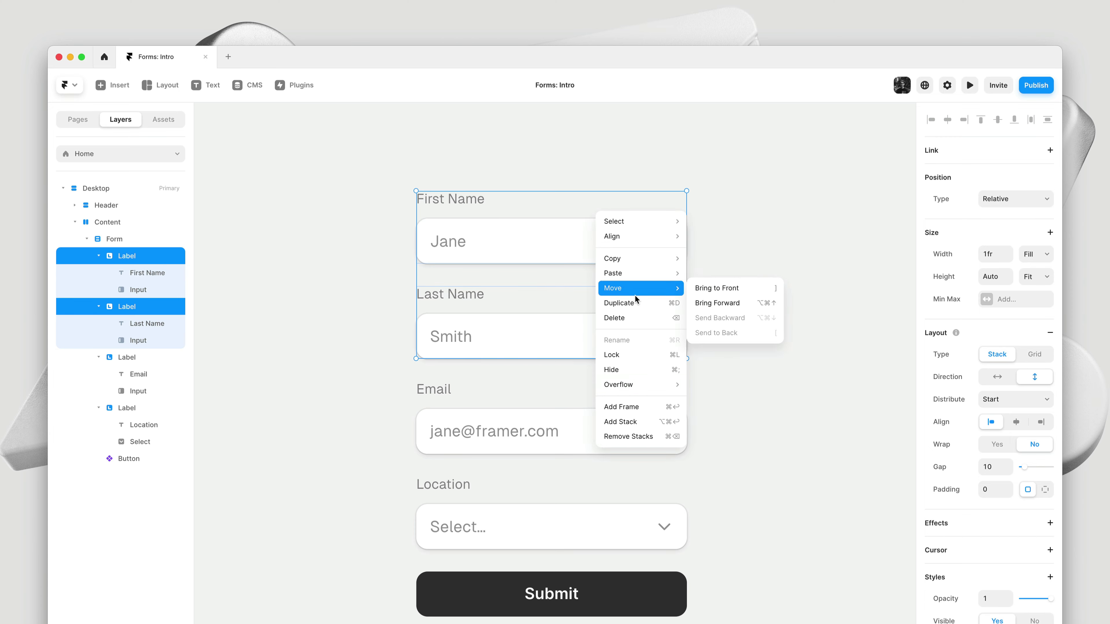
left_click(657, 424)
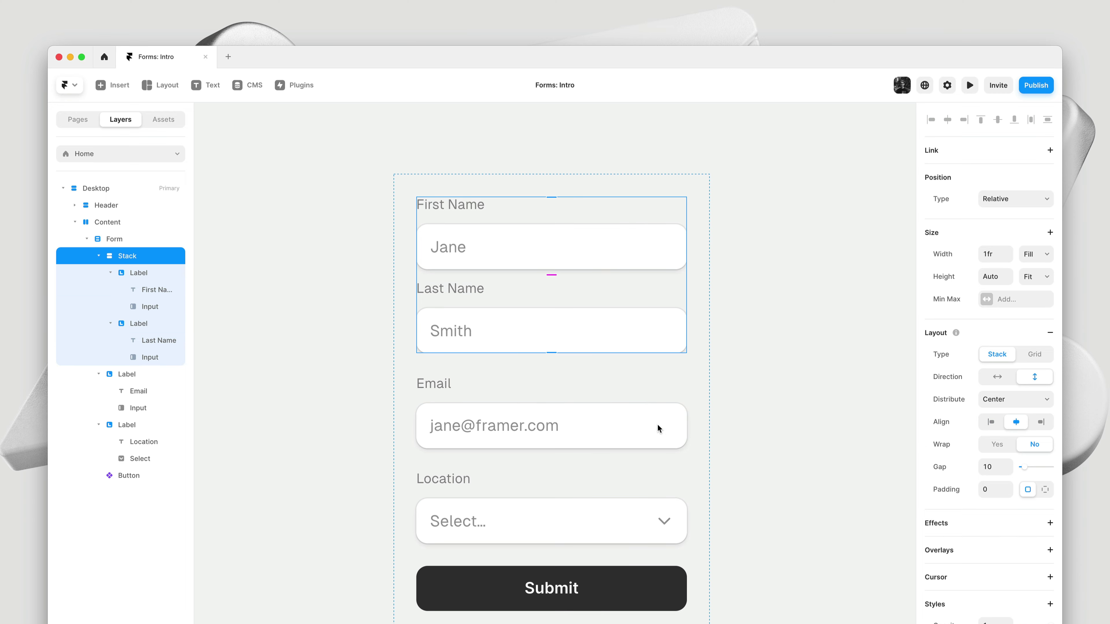
Set the stack to visible overflow, horizontal direction and a 20 gap
scroll(997, 612, "down", 5)
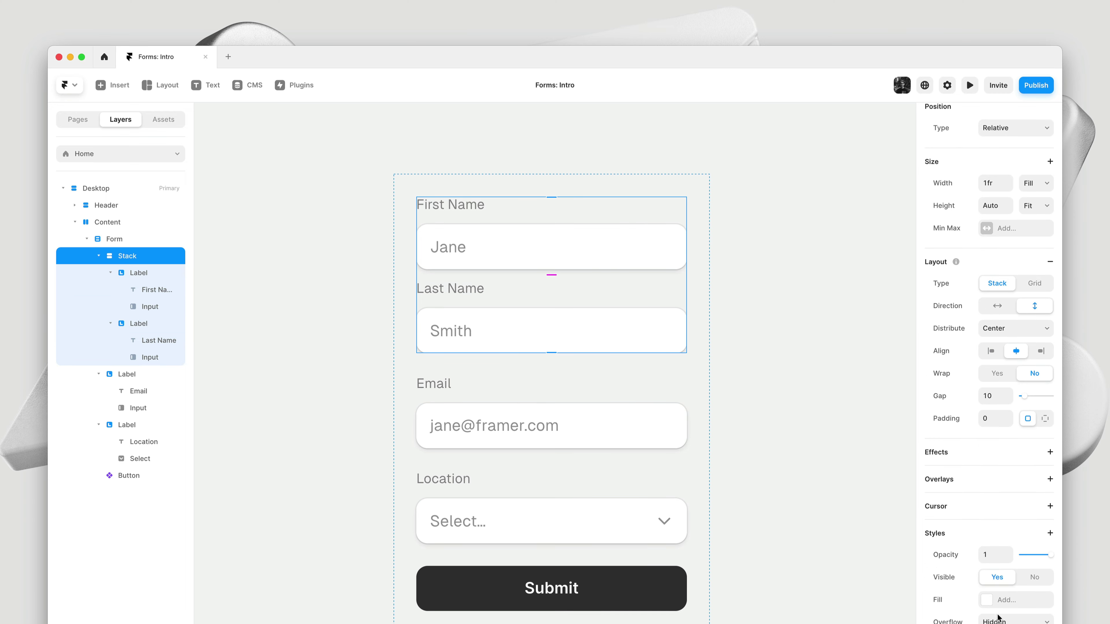
left_click(991, 496)
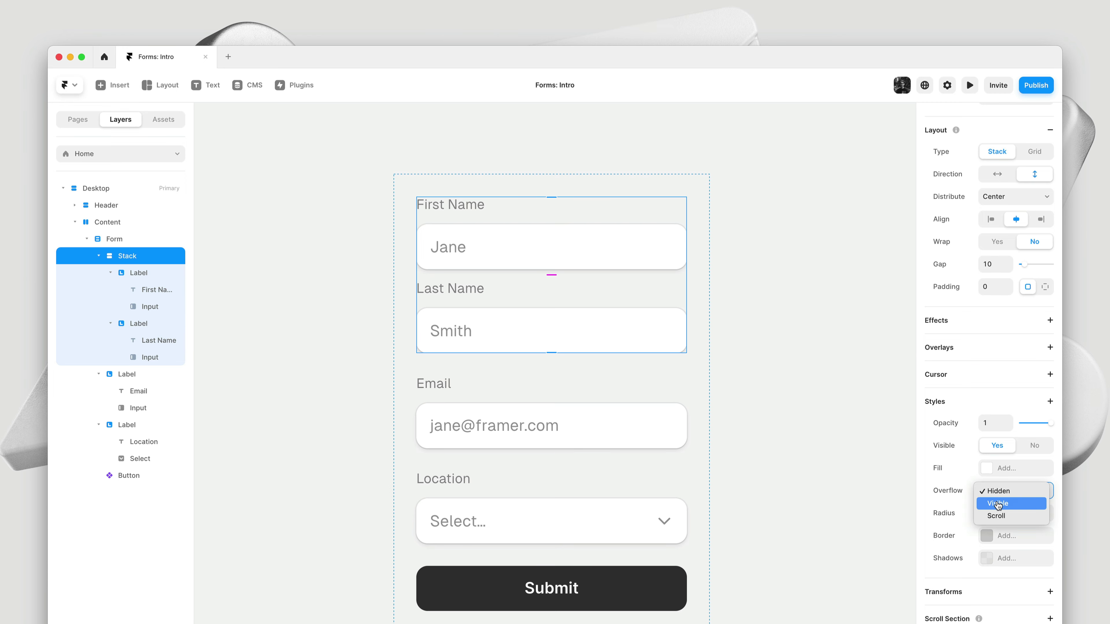
left_click(988, 481)
left_click(998, 178)
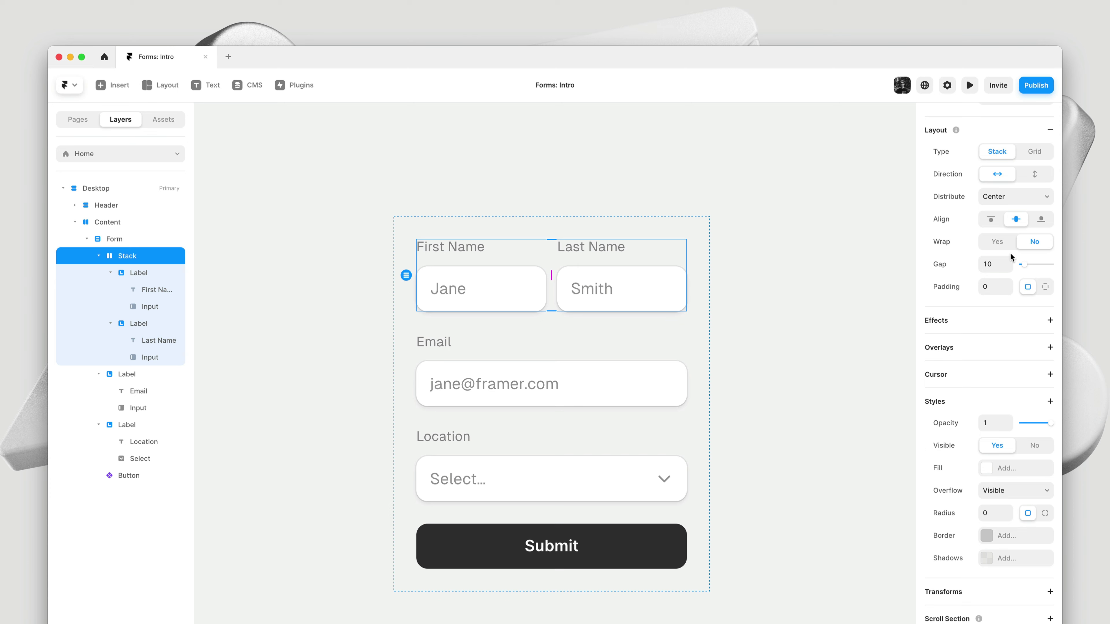
left_click_drag(1010, 262, 1018, 263)
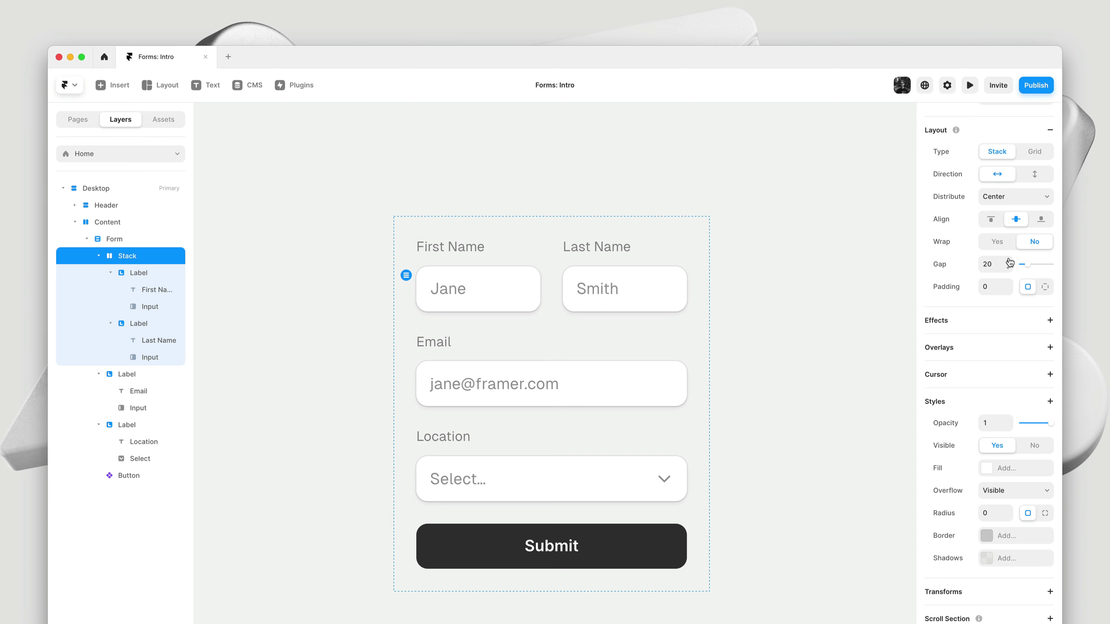
Select the Form container and drag its right edge to widen it from 280 to 371
left_click(805, 293)
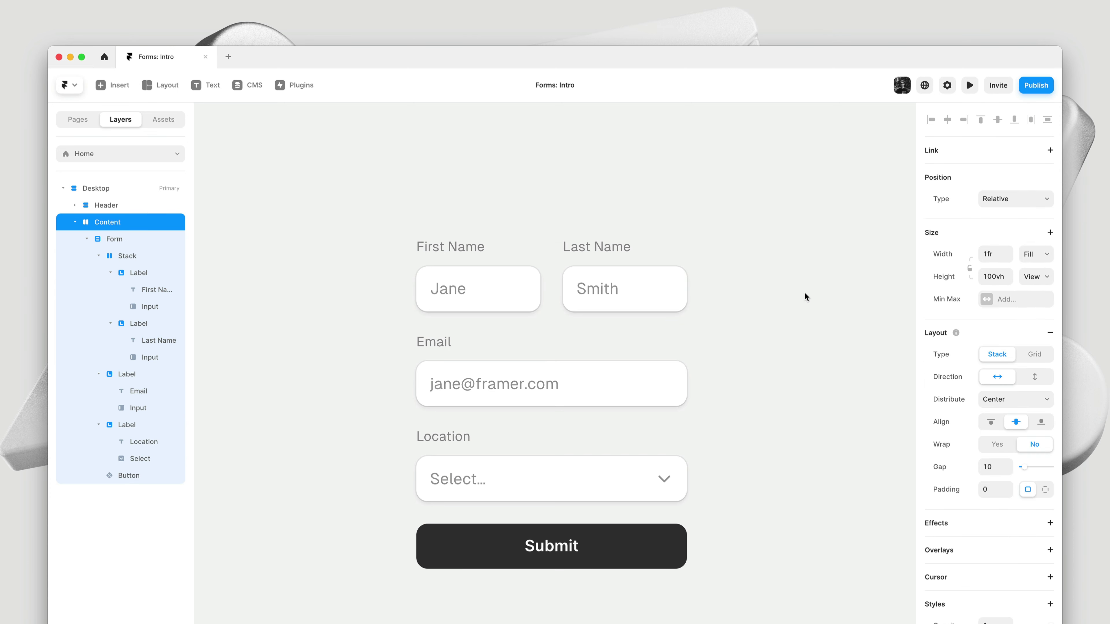
left_click(695, 345)
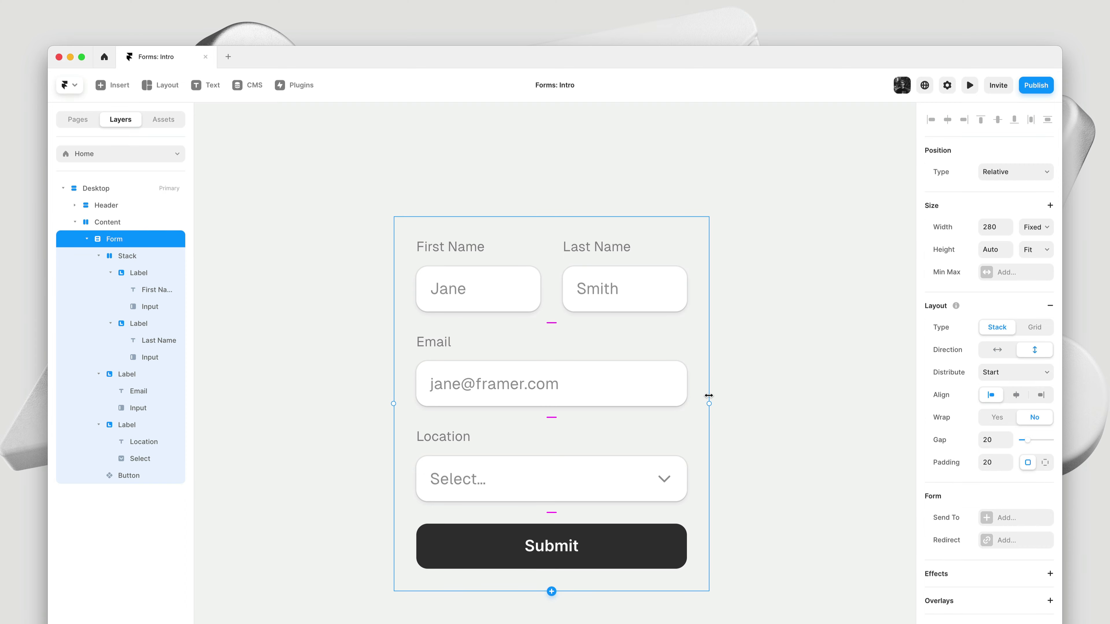
left_click_drag(710, 403, 798, 416)
left_click(810, 369)
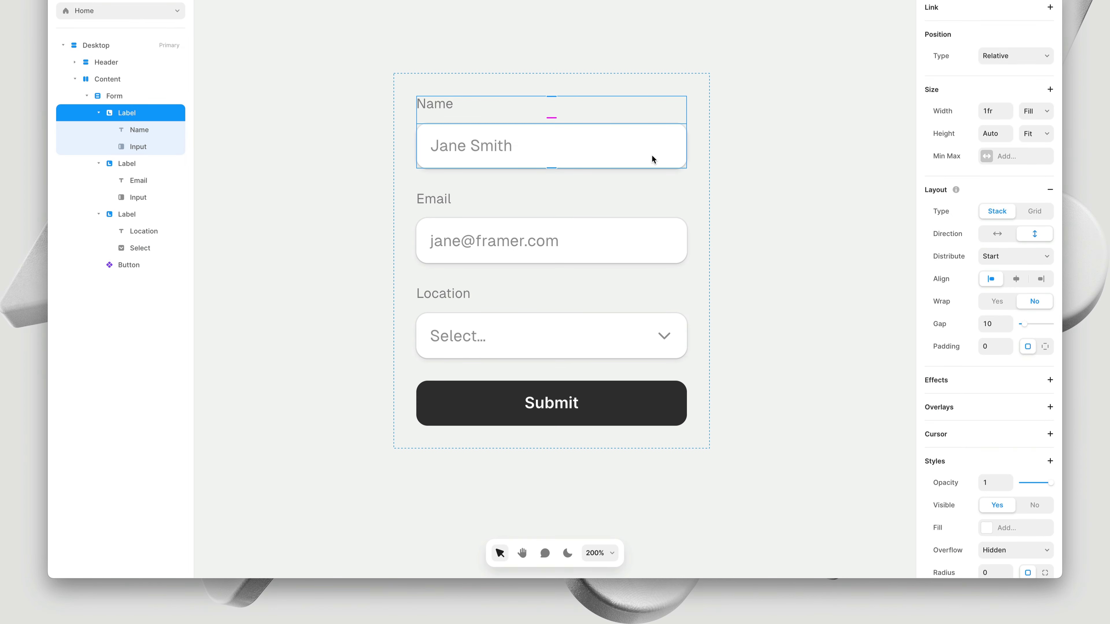
Replace the border in the Name input's focus effect with a shadow
left_click(654, 160)
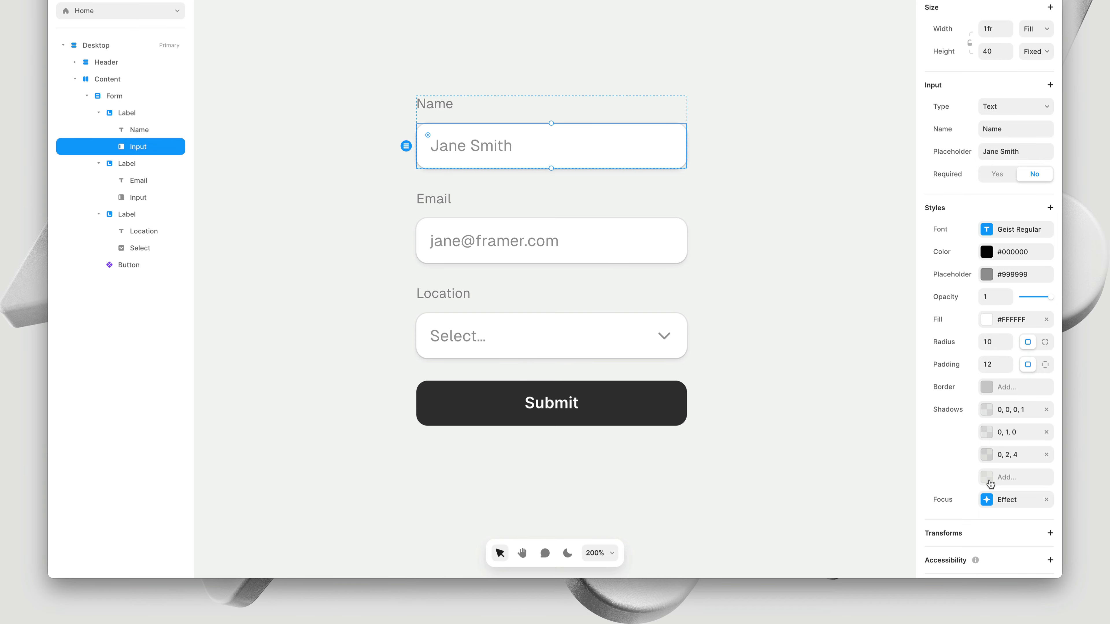
left_click(1000, 501)
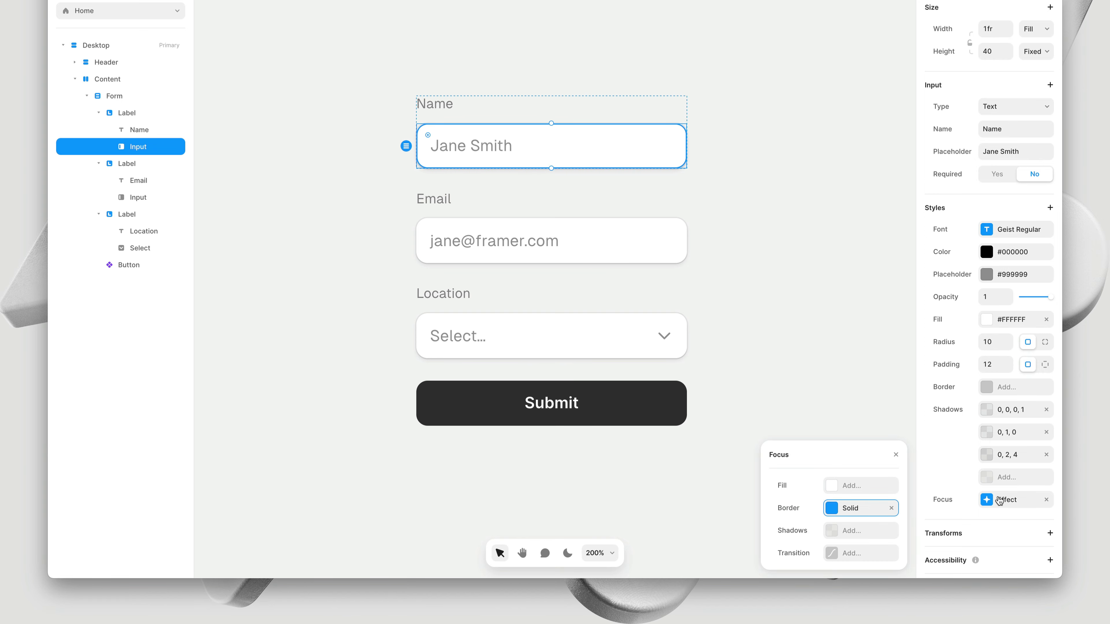
left_click(891, 508)
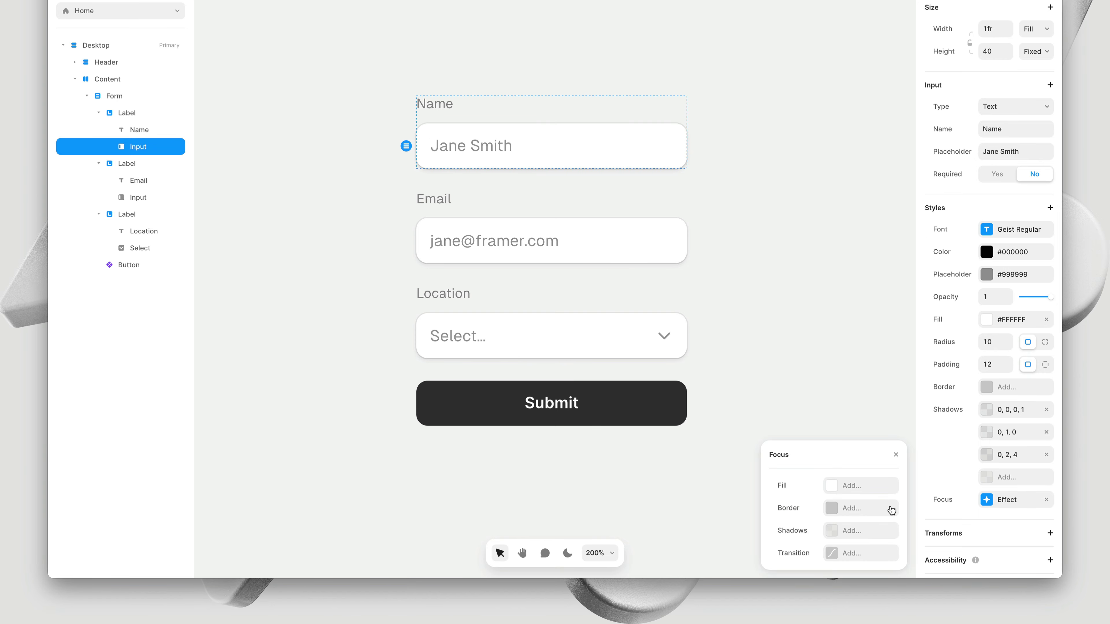
left_click(877, 530)
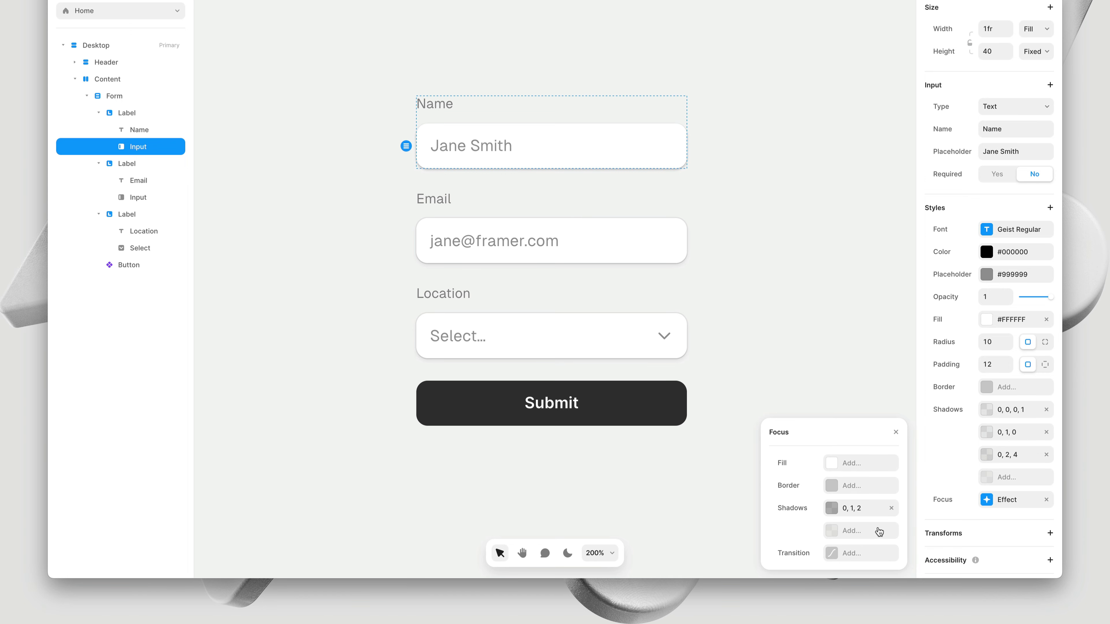
left_click(870, 516)
Set the focus shadow to Y 0, blur 0, spread 1, colour #0099FF at 100%
left_click(851, 507)
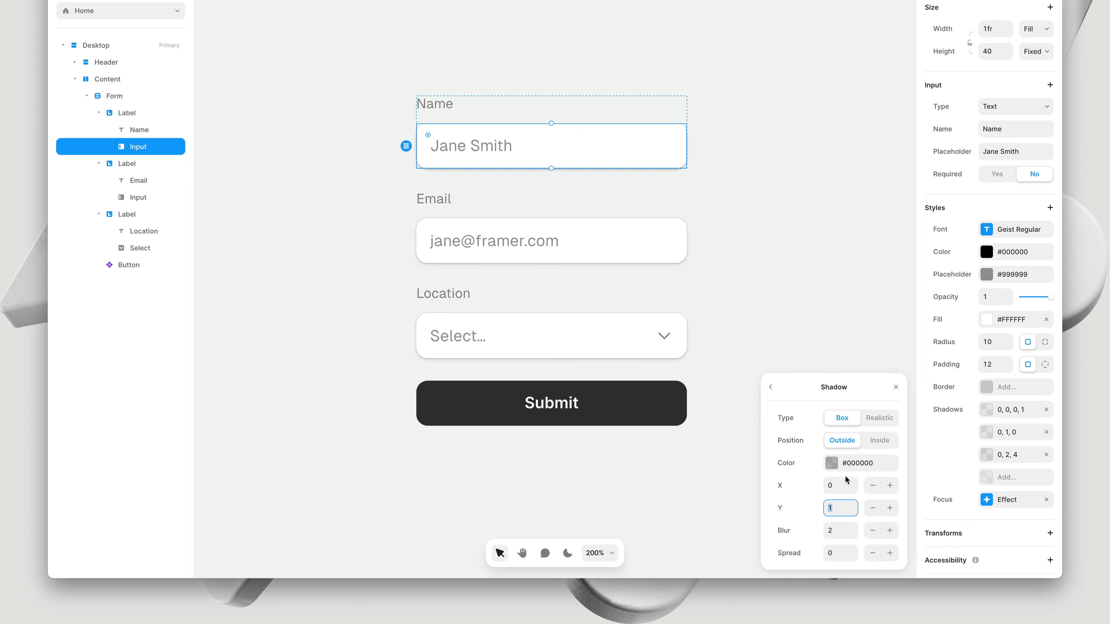
type("0")
key("Tab")
type("0")
key("Tab")
type("1")
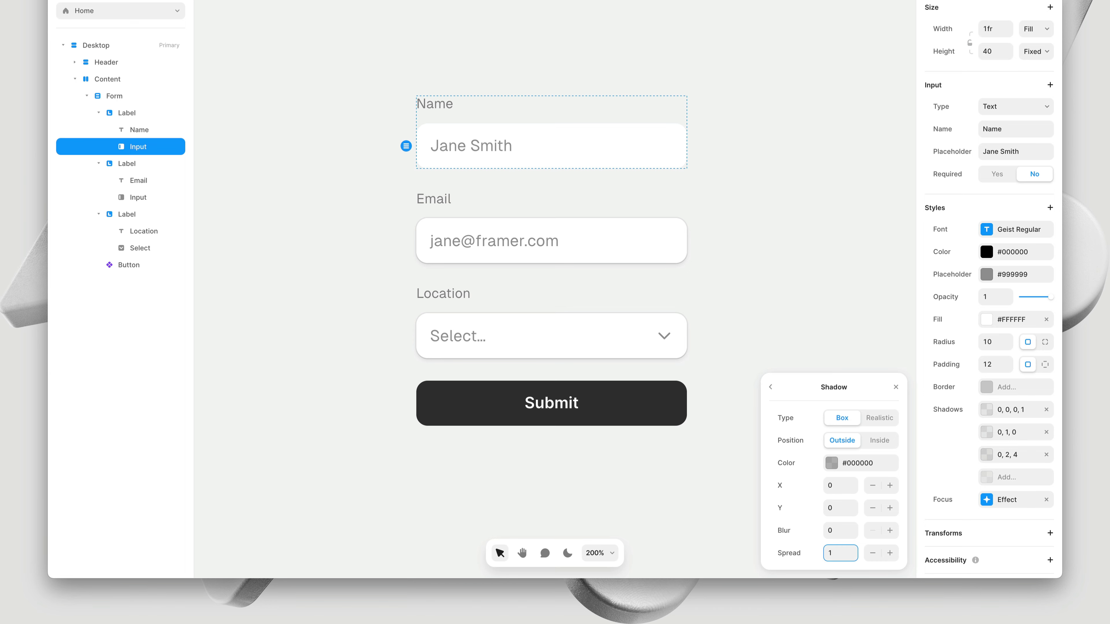
left_click(838, 470)
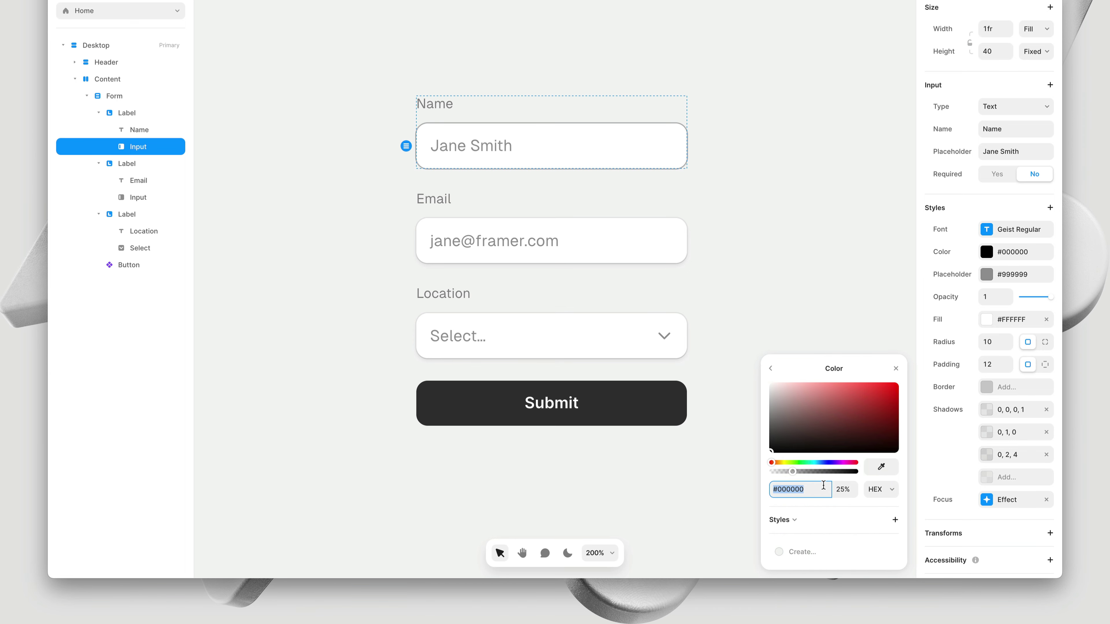
type("0099FF")
key("Tab")
type("100%")
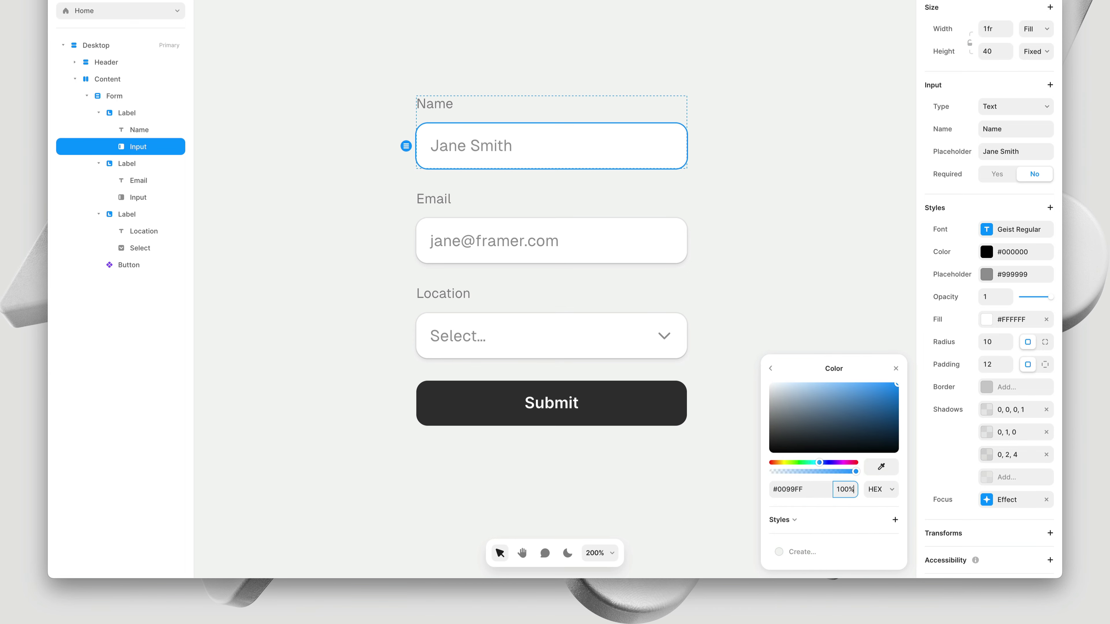
left_click(895, 368)
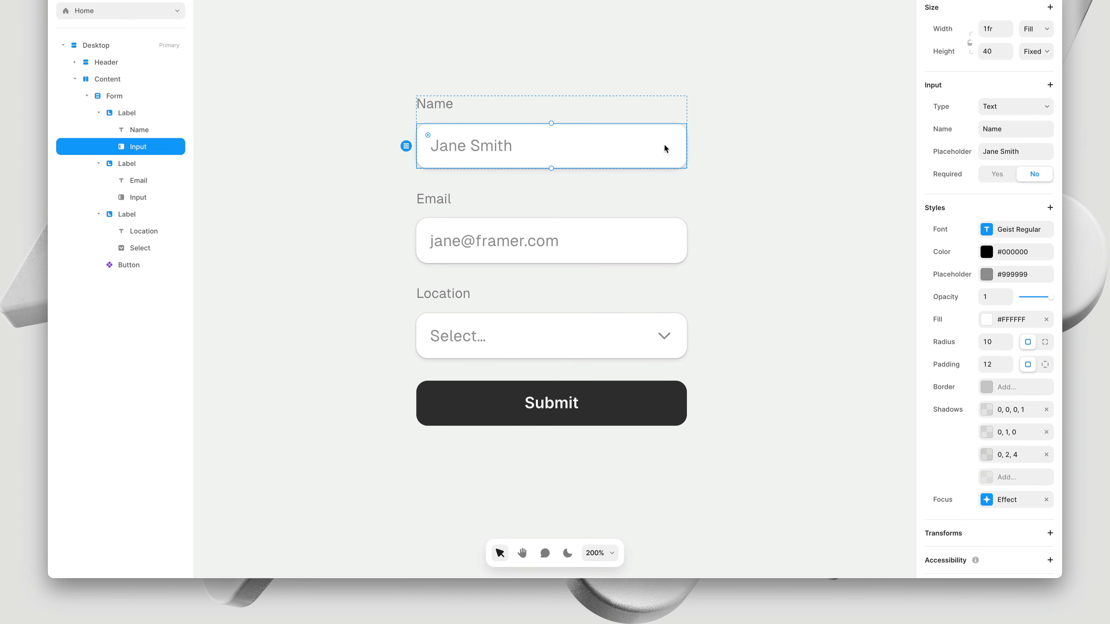
Review the current focus styling of the Name and Email inputs
left_click(638, 238)
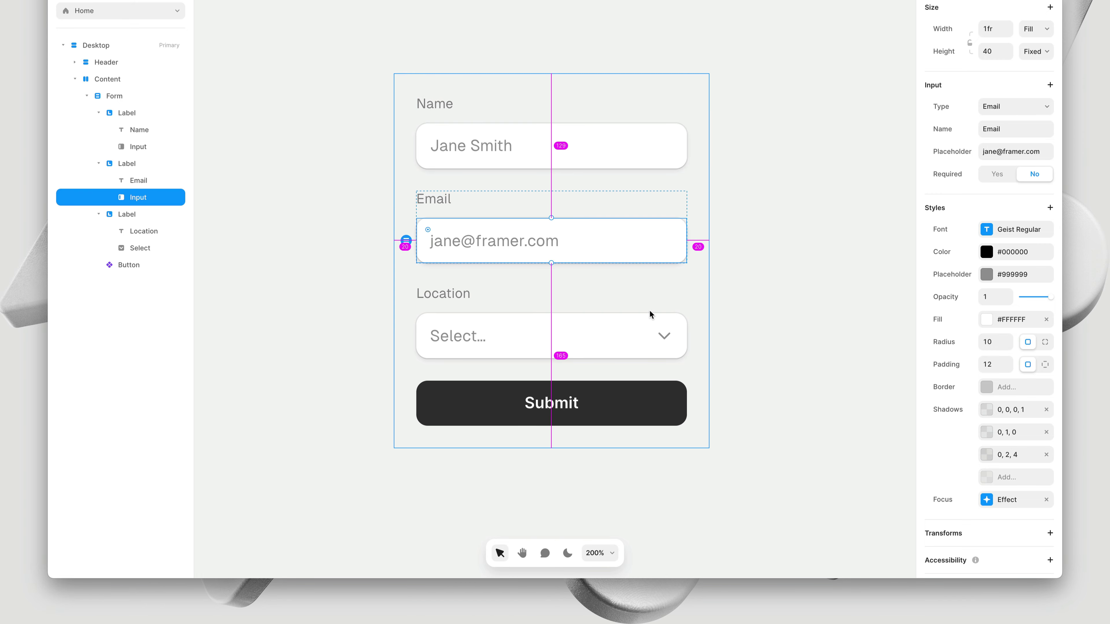
left_click(646, 324)
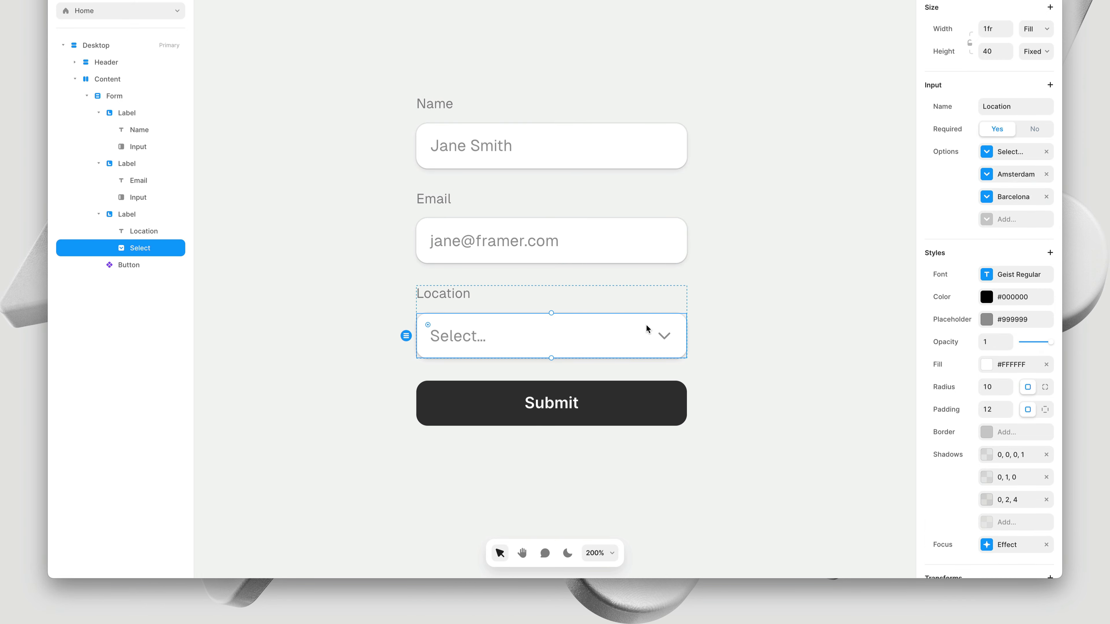
left_click(644, 158)
left_click(1005, 500)
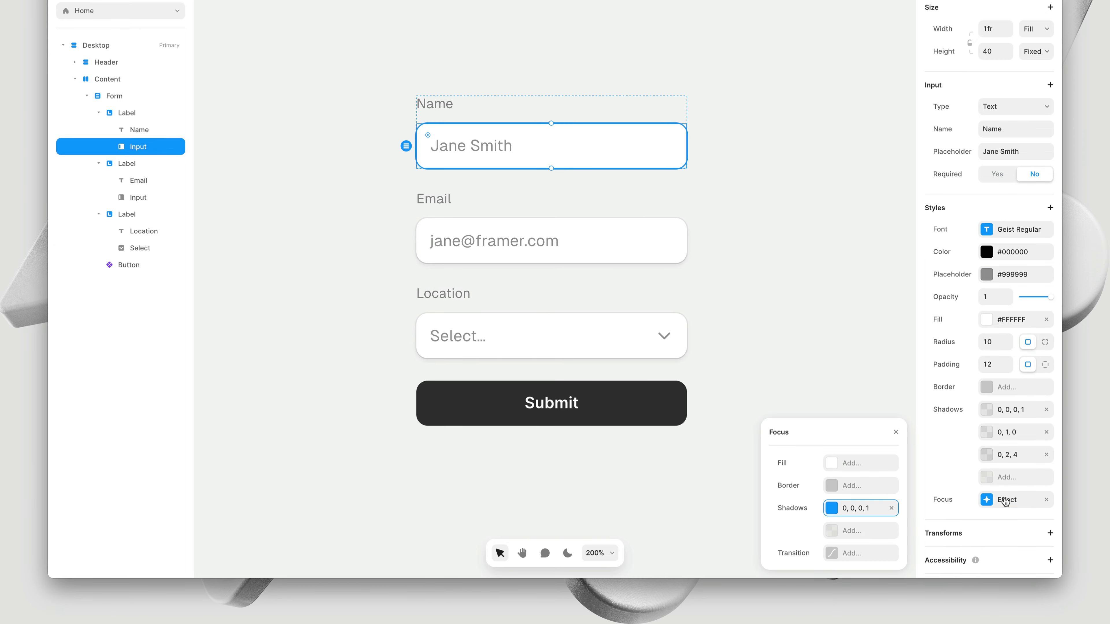
left_click(1005, 502)
left_click(669, 241)
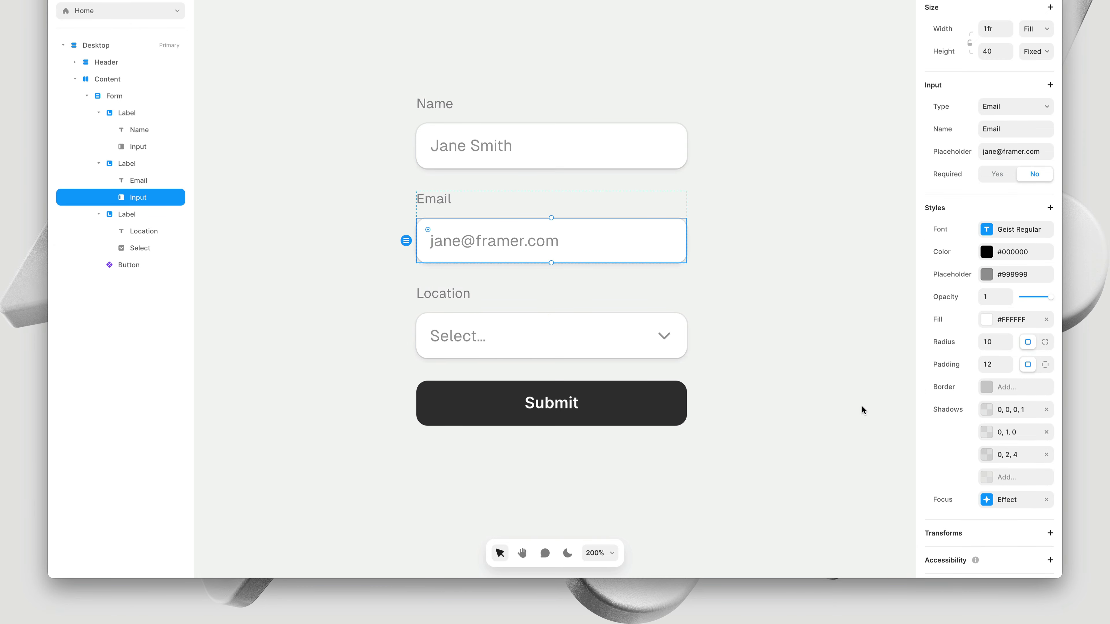
left_click(986, 501)
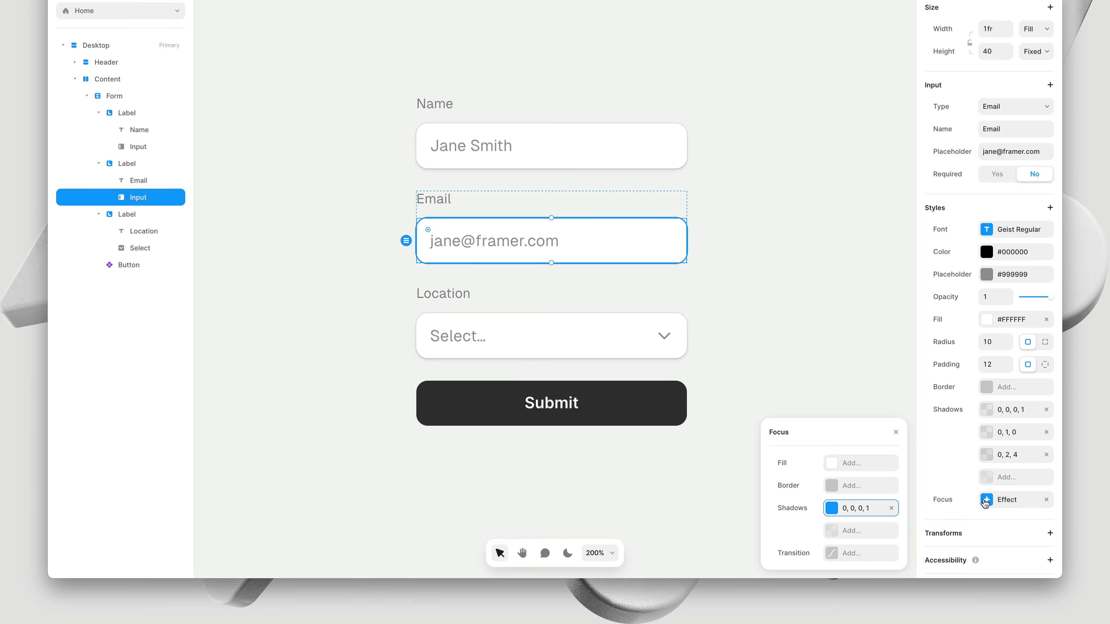
left_click(1001, 502)
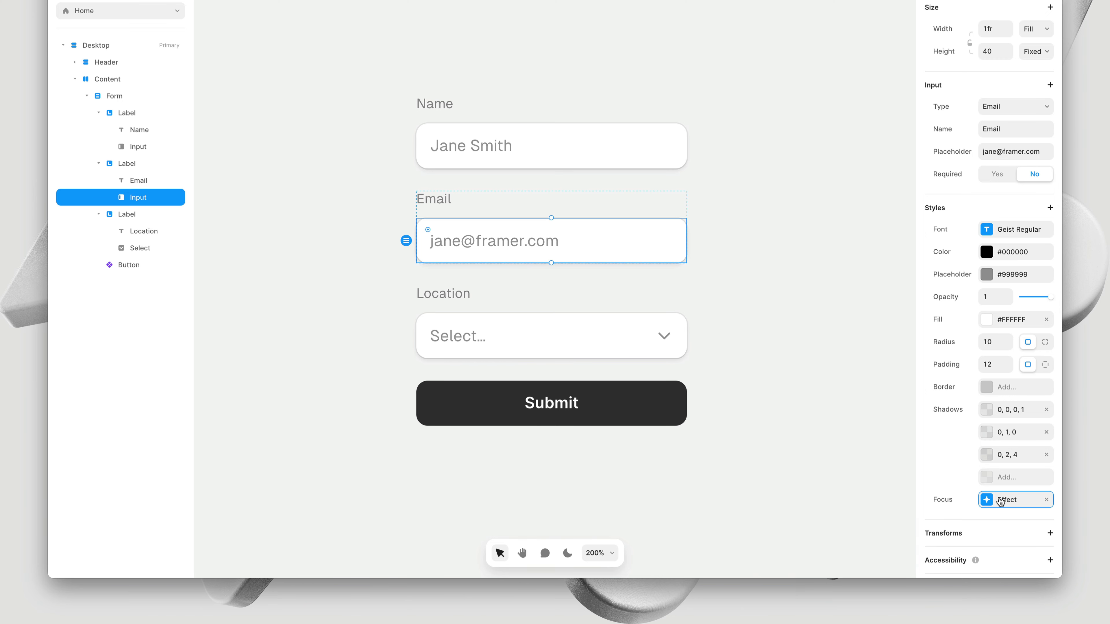
Give the Name, Email and Location fields' focus effect a 0.1s Ease In Out transition
left_click(661, 165)
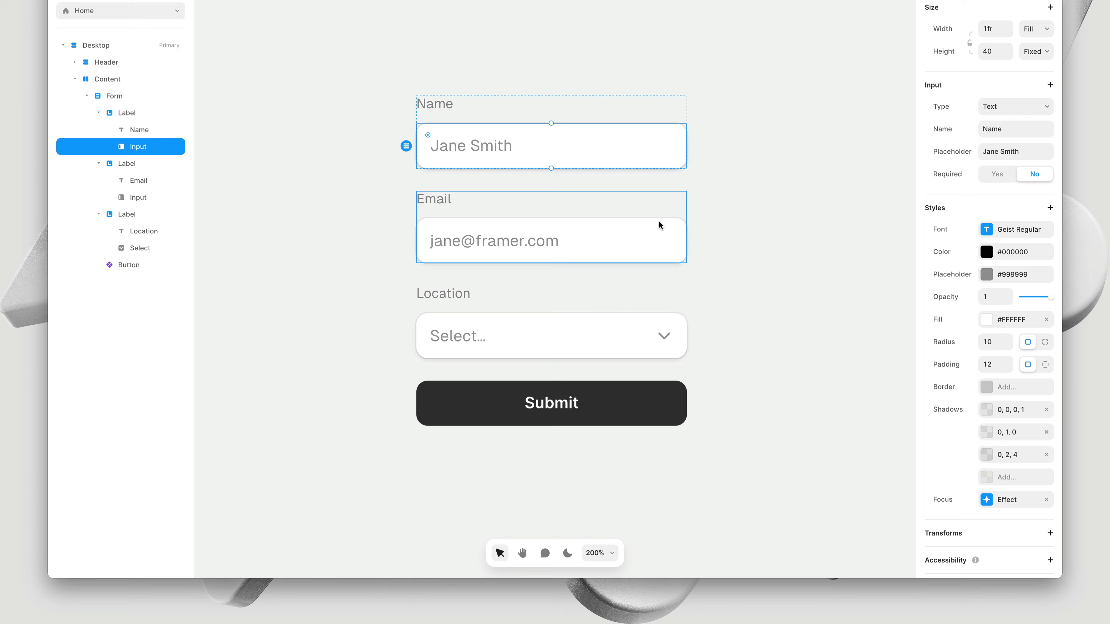
left_click(656, 235, "shift")
left_click(635, 341, "shift")
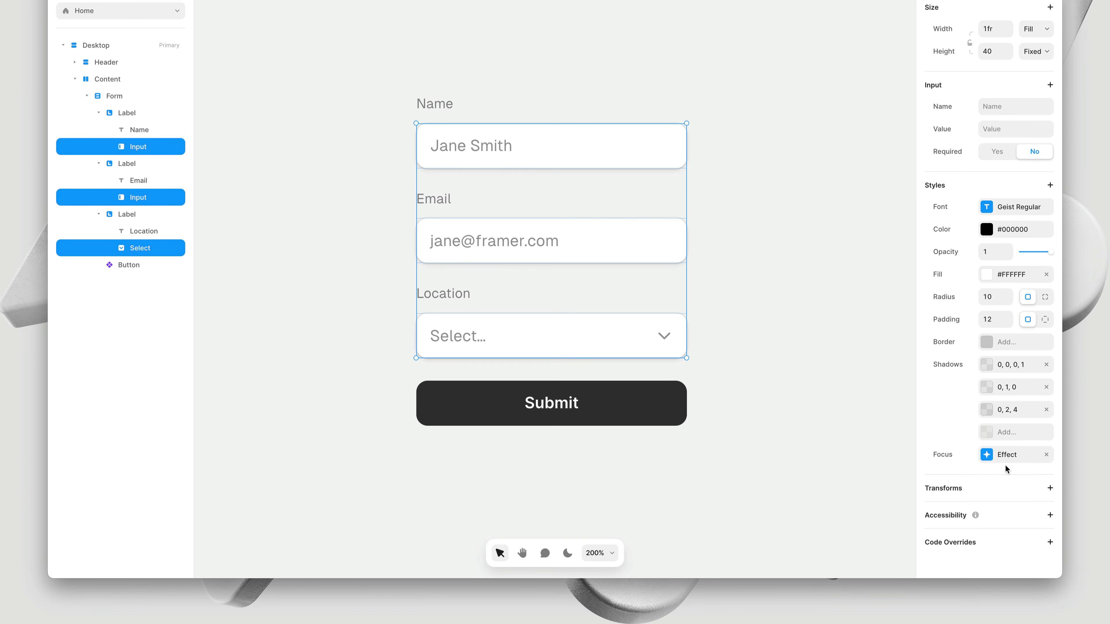
left_click(1017, 465)
left_click(878, 553)
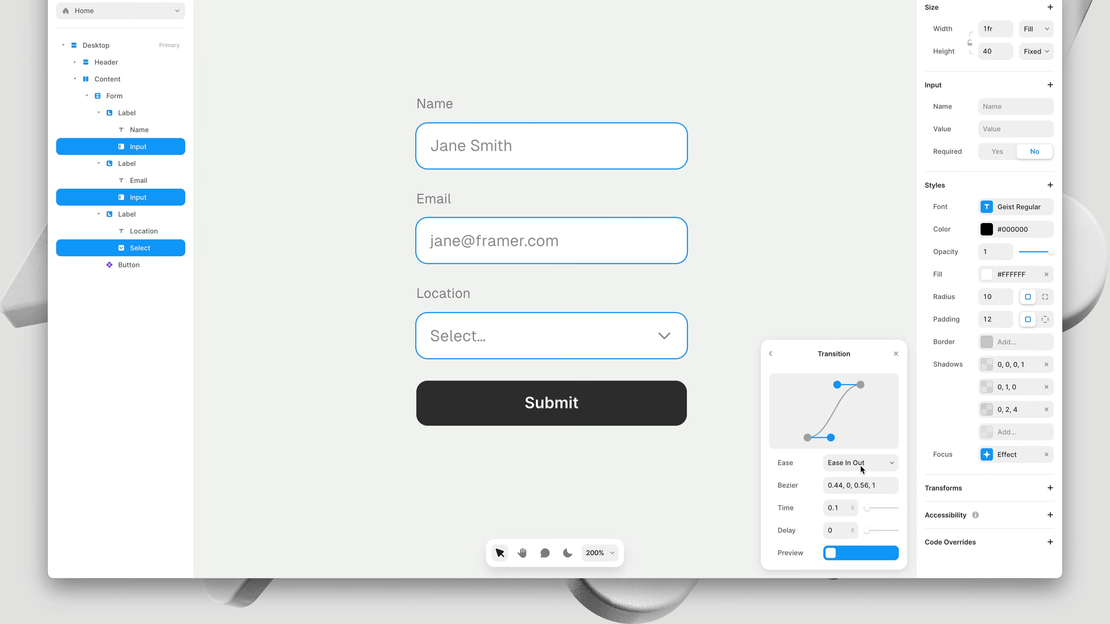
left_click(896, 353)
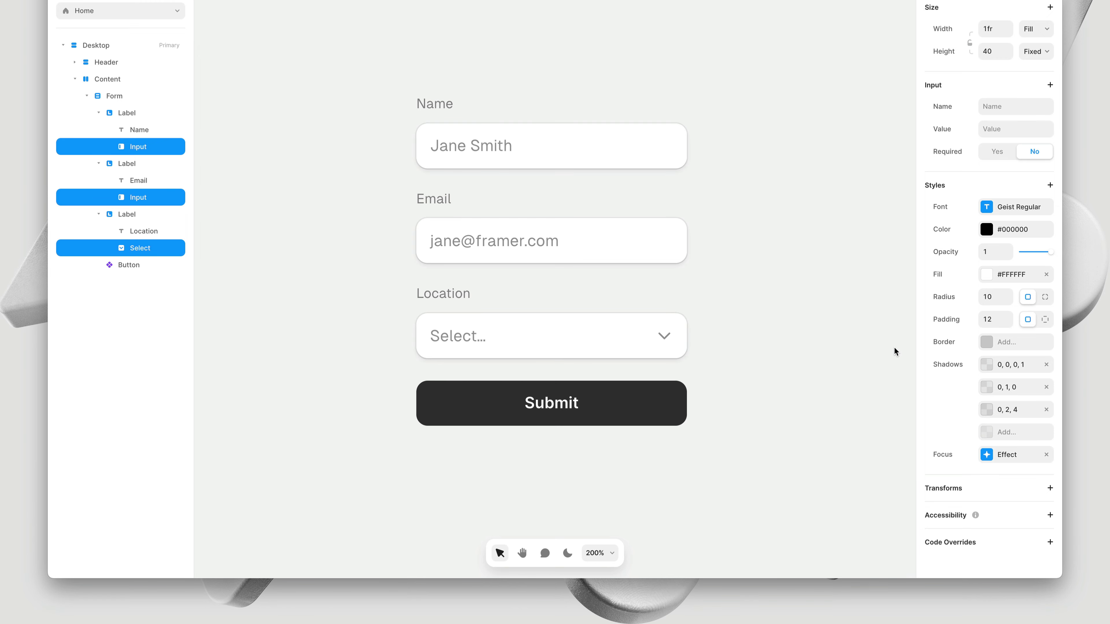
left_click(733, 214)
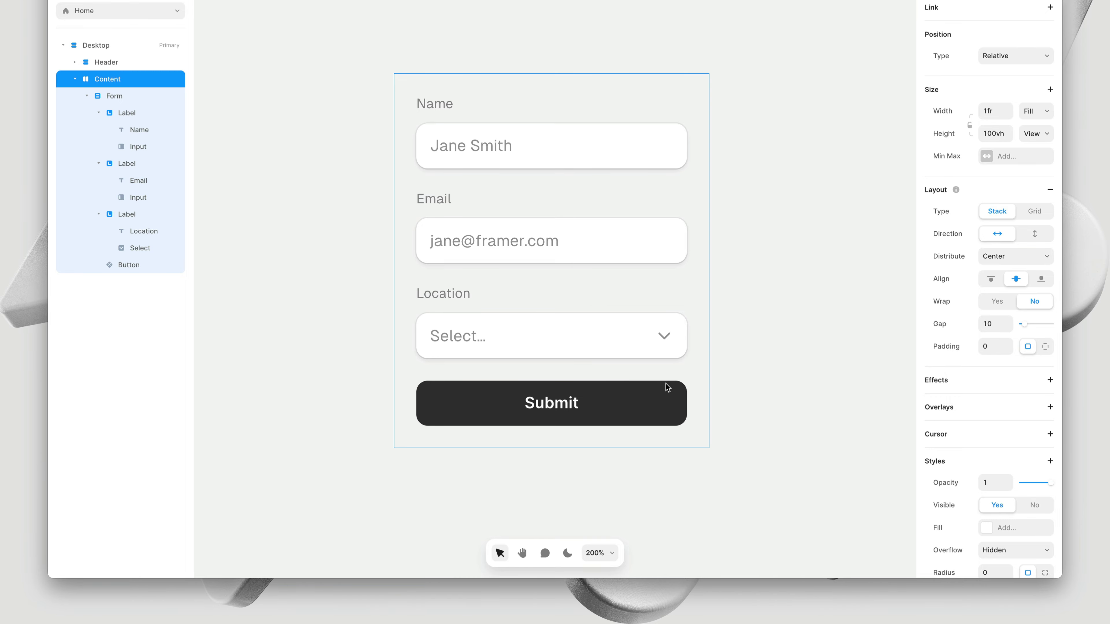
Select the Submit button and check its Loading form-state variant options, leaving them unchanged
left_click(654, 401)
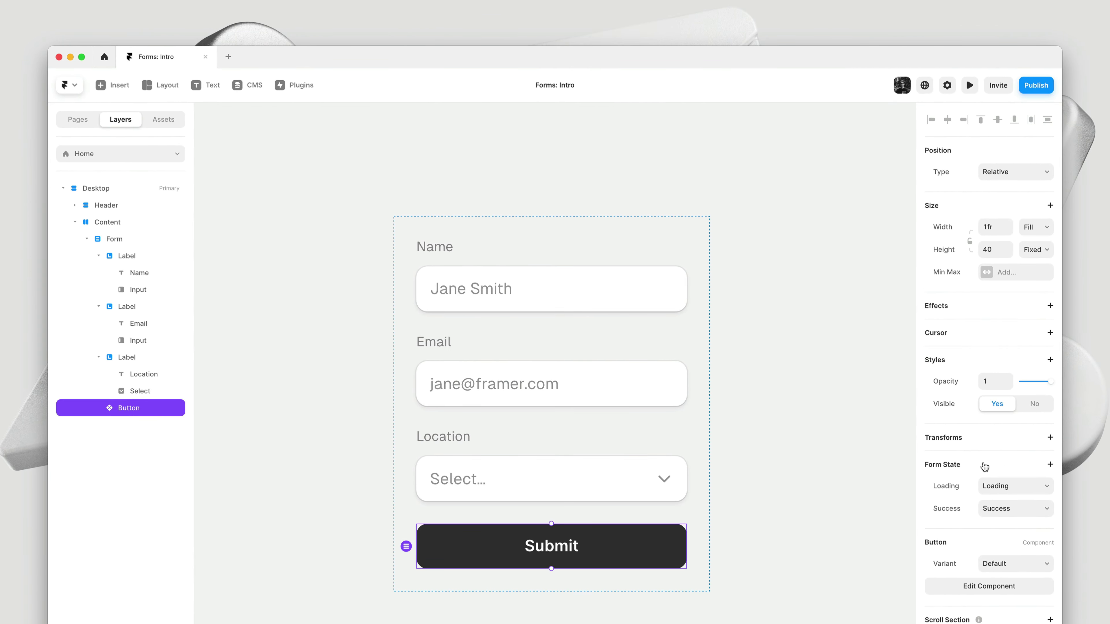
left_click(987, 484)
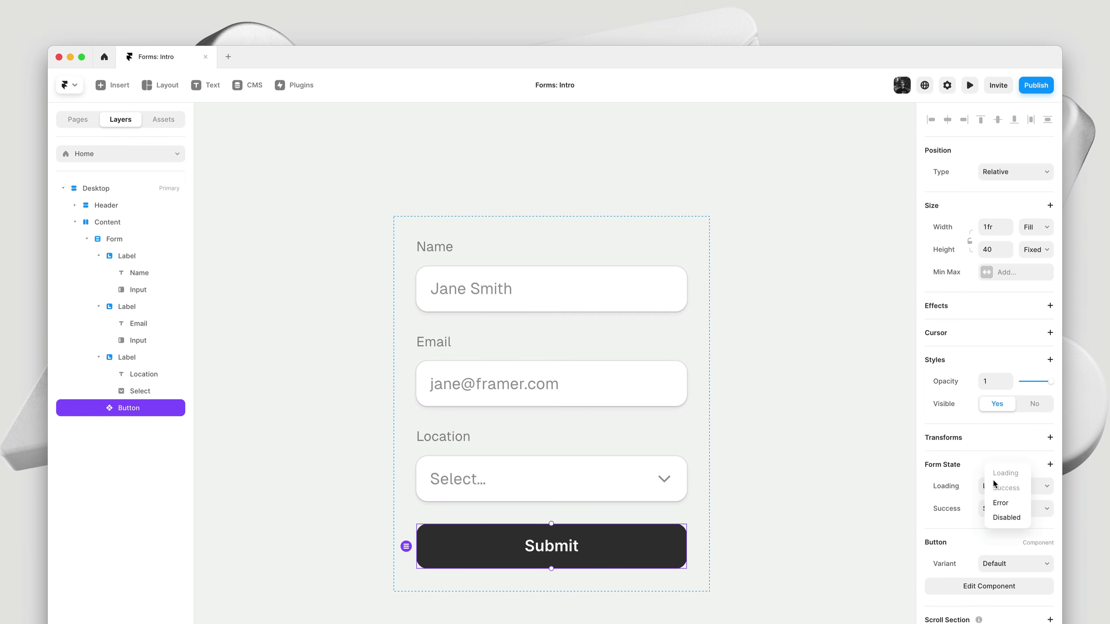
left_click(969, 465)
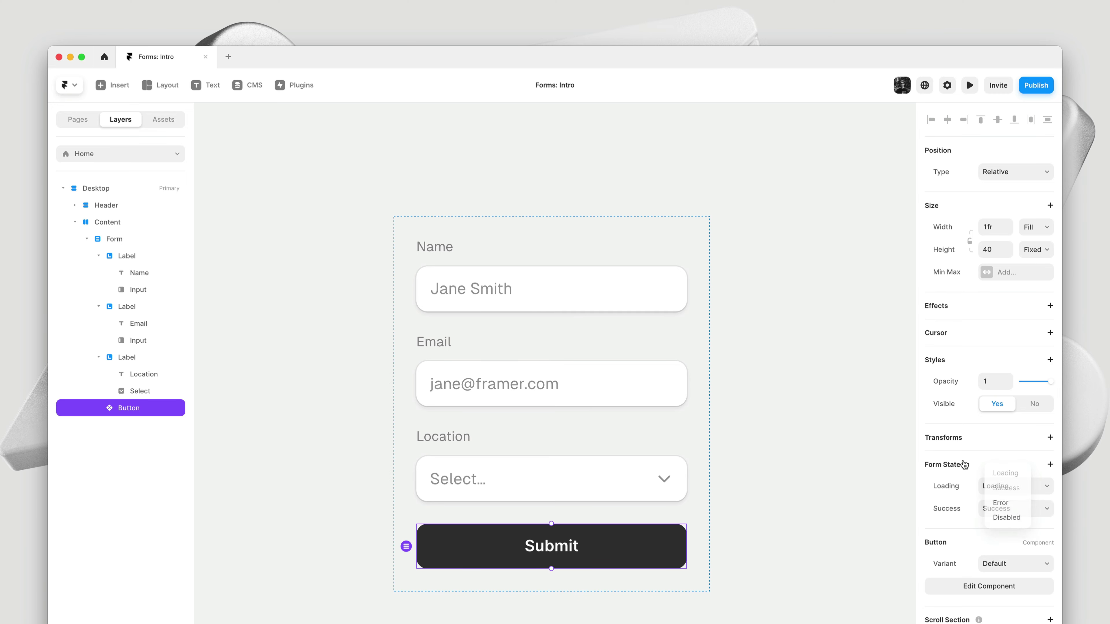
Enter the Button component, bring all its variants into view and select Default · Primary
double_click(618, 548)
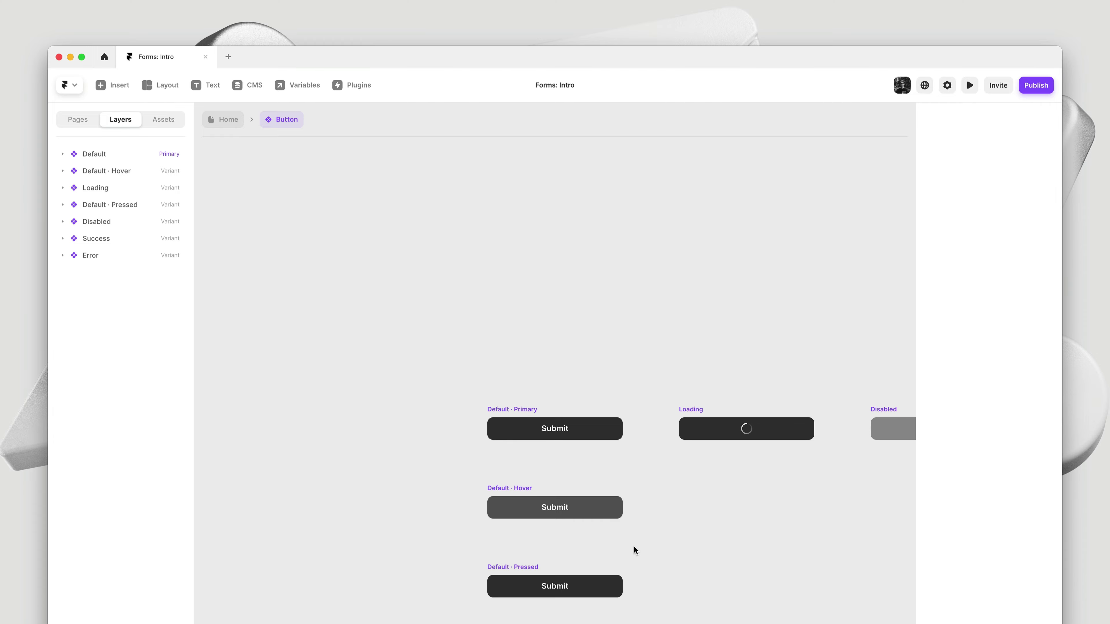
left_click_drag(731, 553, 554, 510)
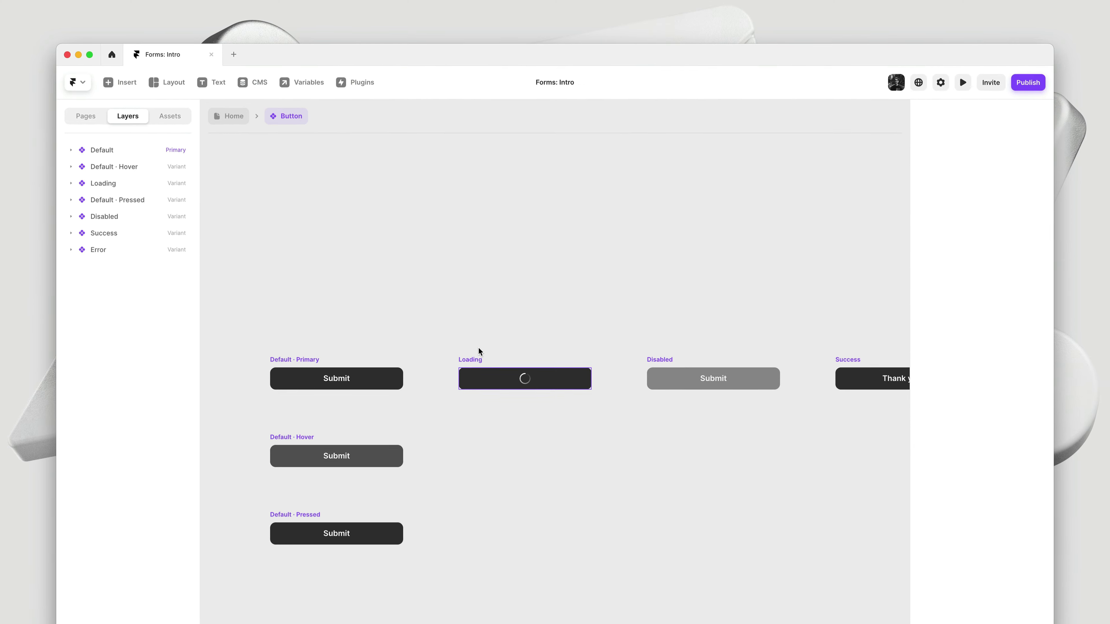
left_click(332, 357)
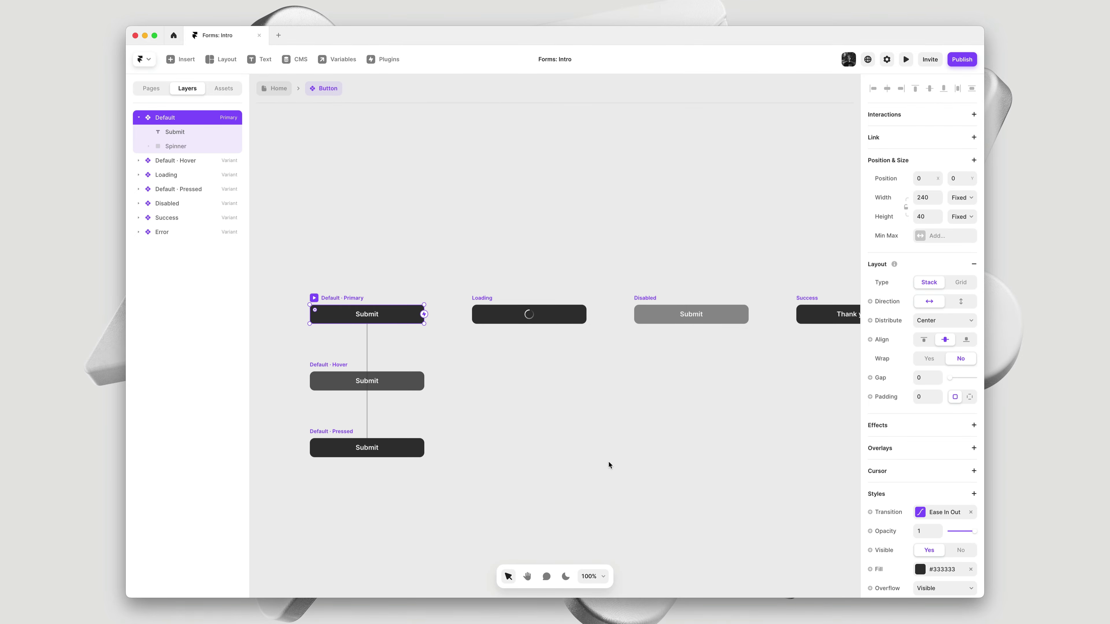
scroll(955, 500, "down", 5)
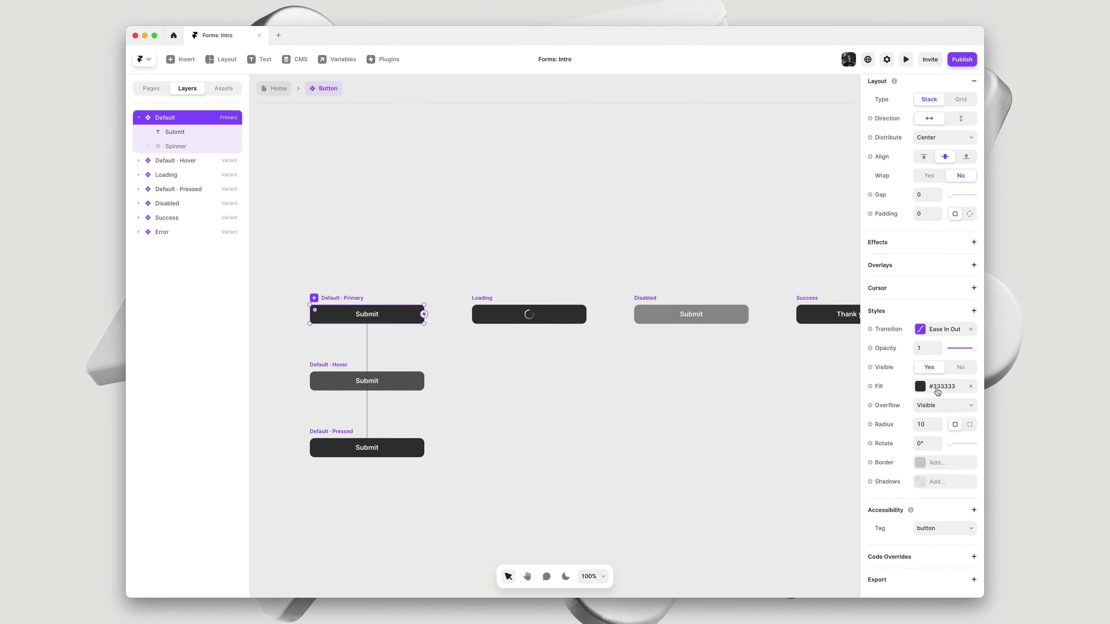
Set the Default · Primary fill to #111111 and the Default · Hover fill to #111111 at 90%
left_click(939, 386)
type("111111")
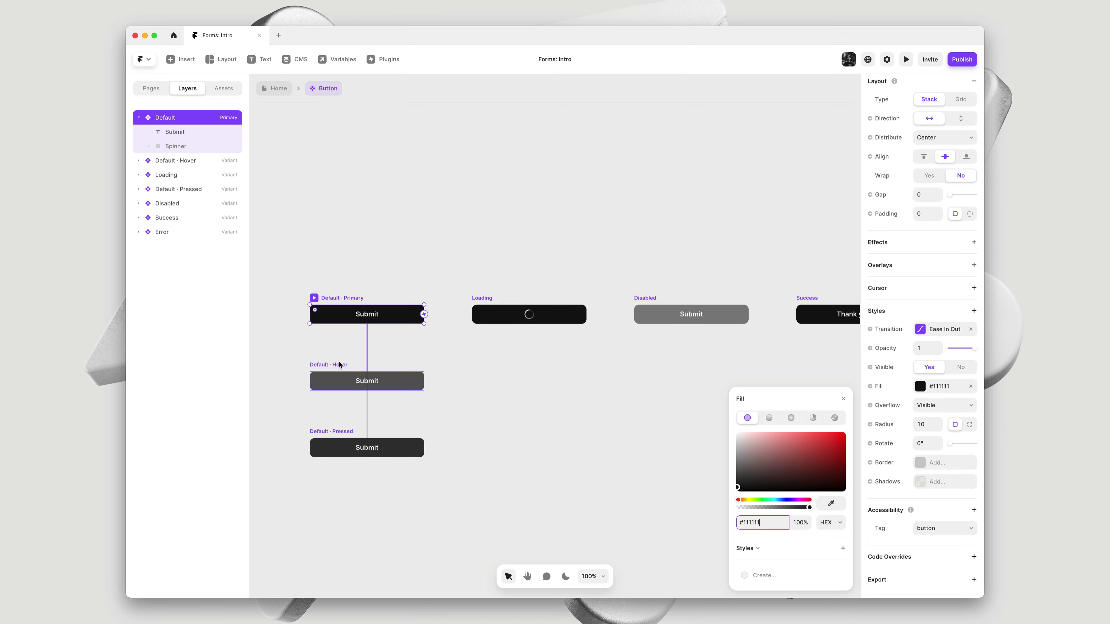
left_click(367, 373)
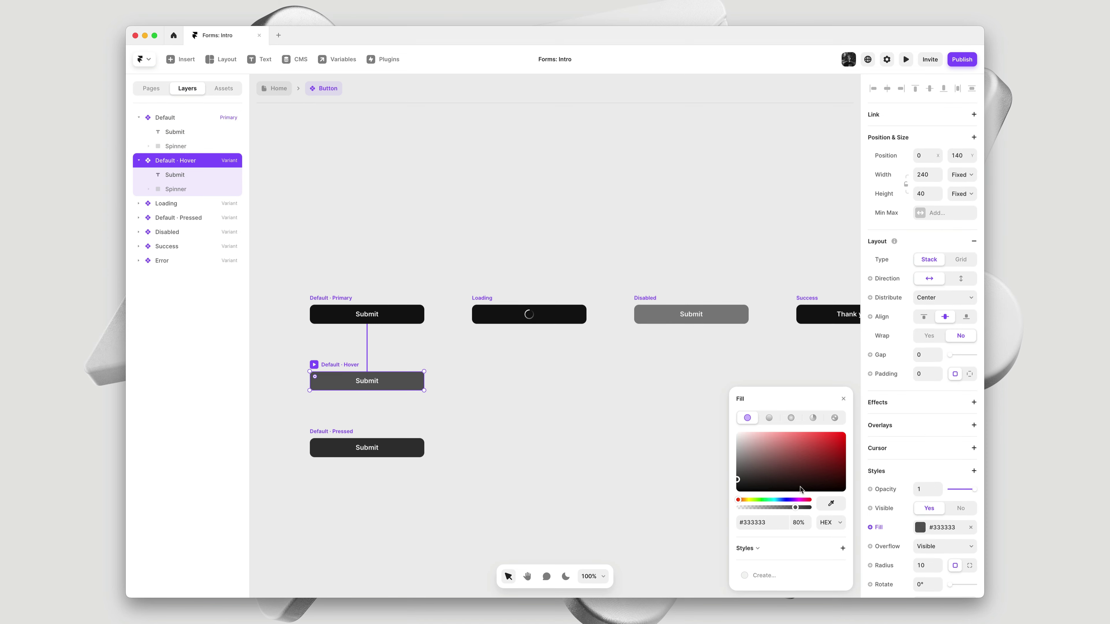
left_click(771, 522)
type("111111")
key("Tab")
type("90")
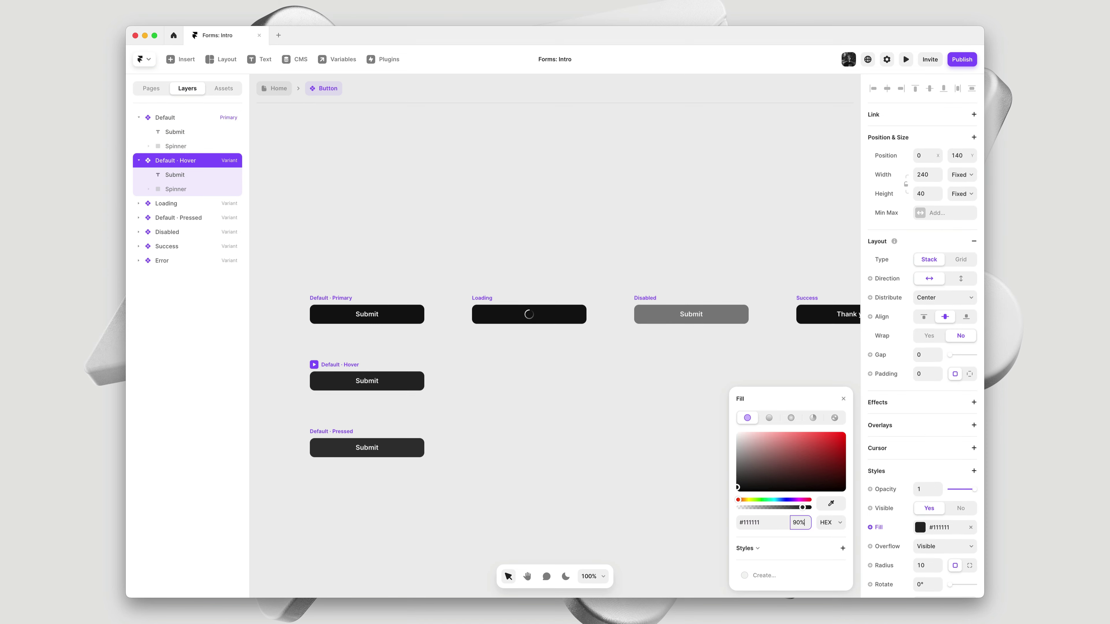
left_click(843, 398)
left_click(652, 400)
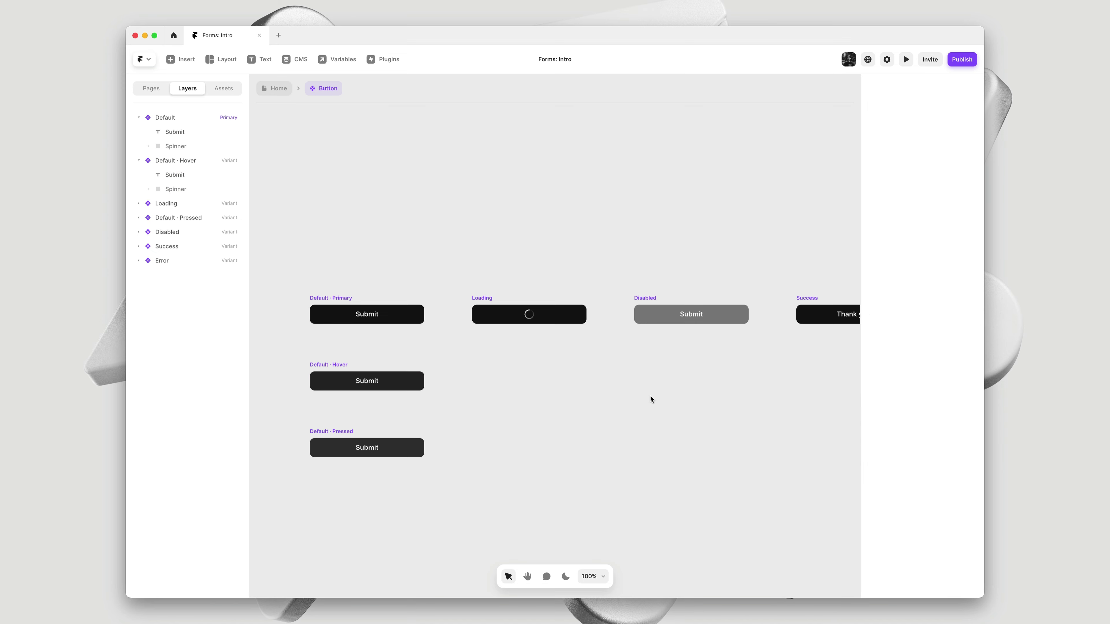
Select the Submit, Thank you and Something went wrong labels and apply the custom Geist Medium font
double_click(368, 314)
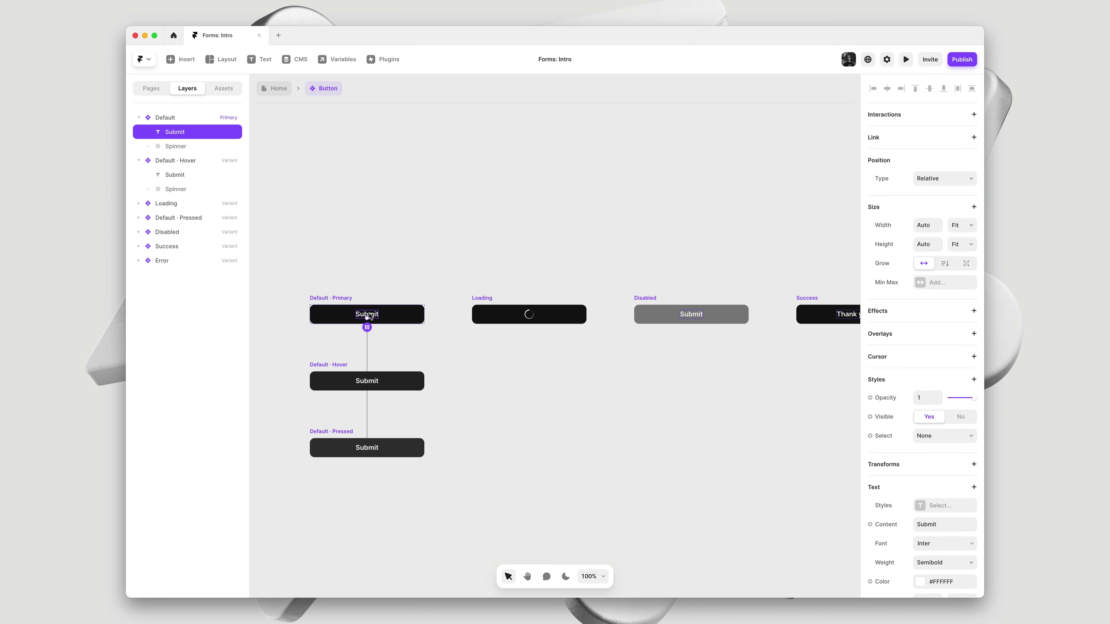
left_click_drag(676, 392, 491, 396)
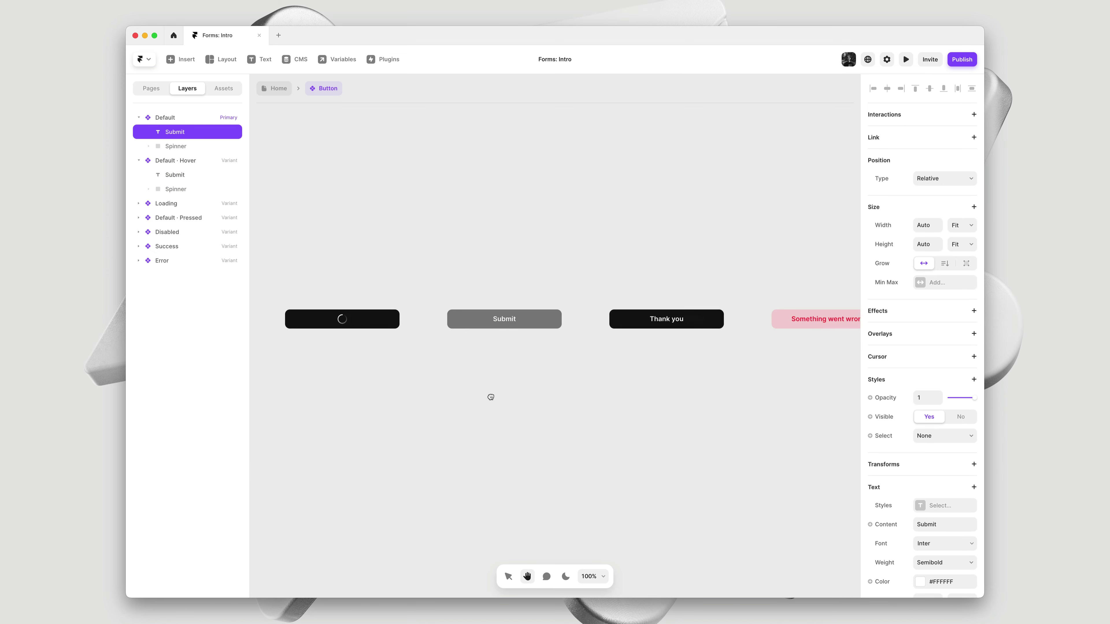
left_click(664, 321, "shift")
left_click(795, 319, "shift")
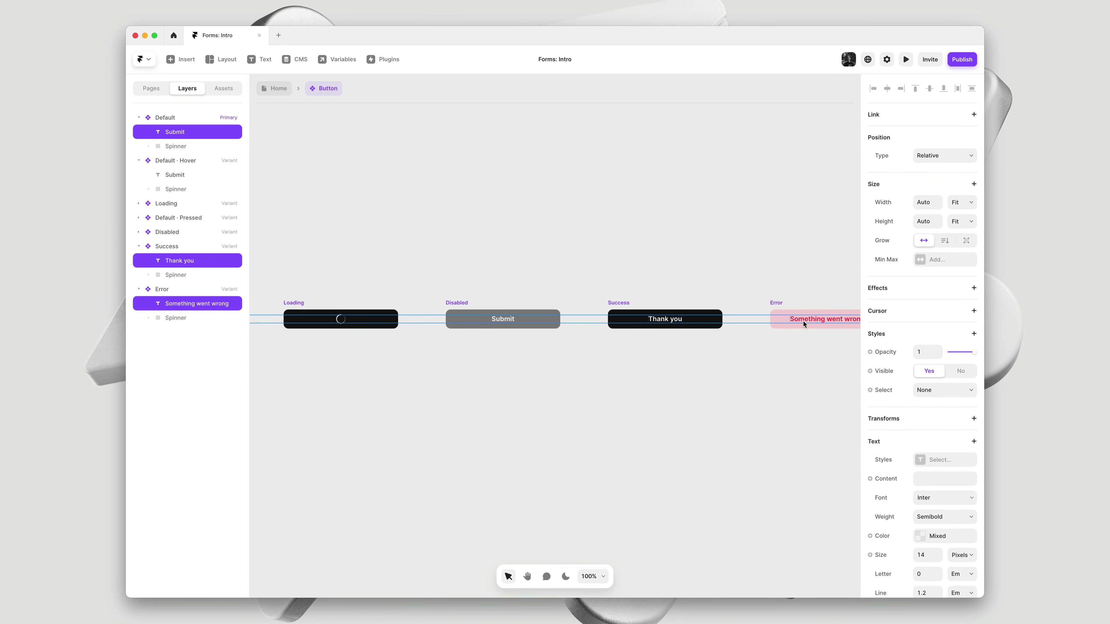
left_click(925, 498)
type("Geist")
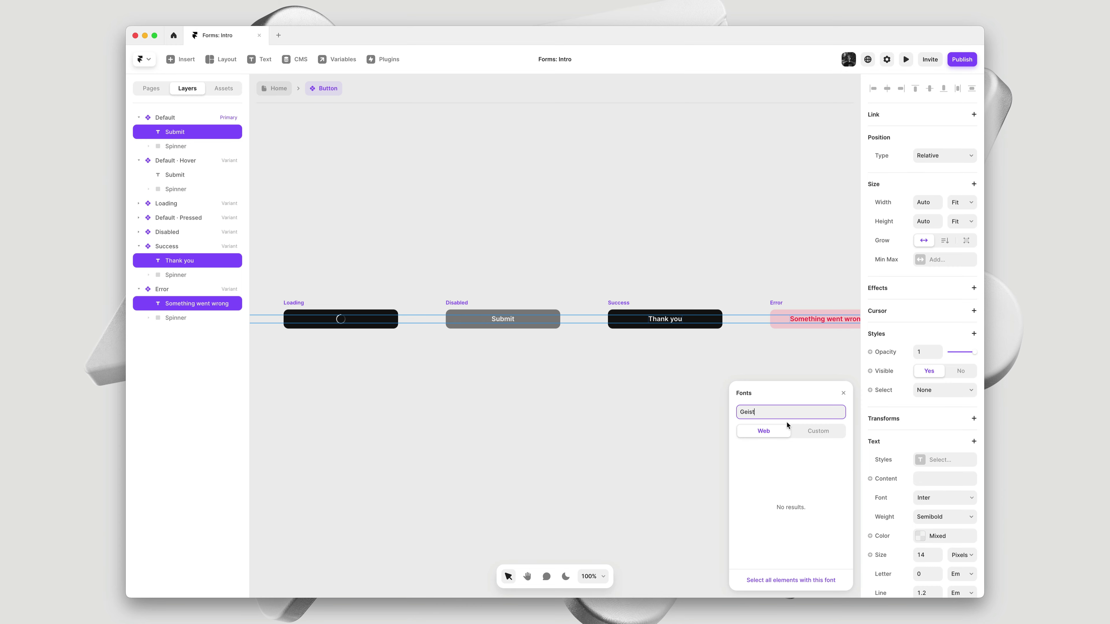
left_click(818, 431)
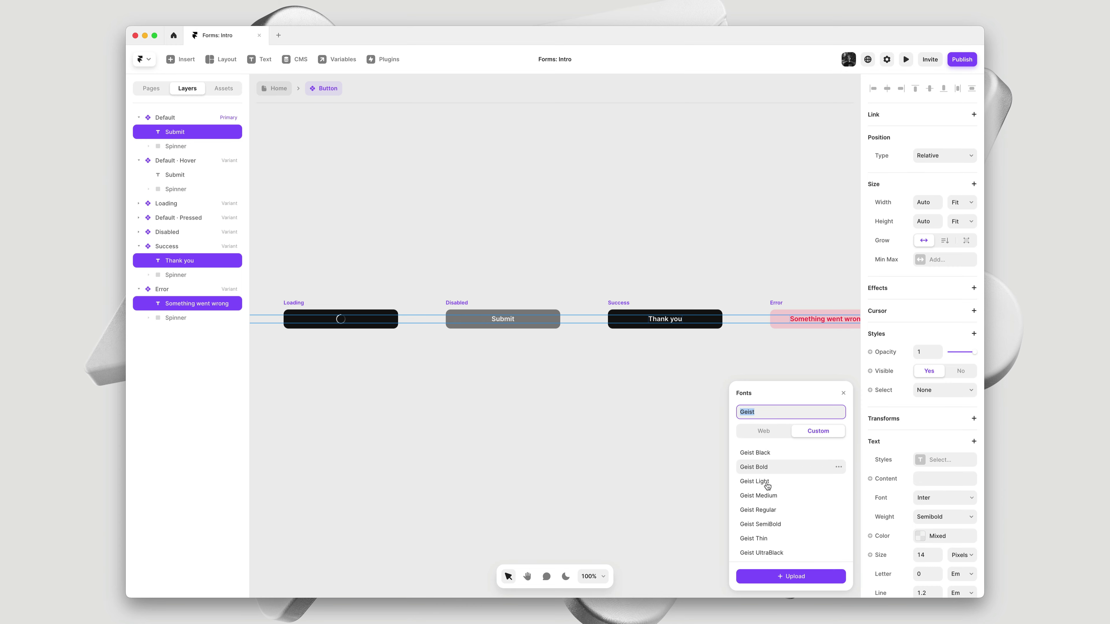
left_click(766, 496)
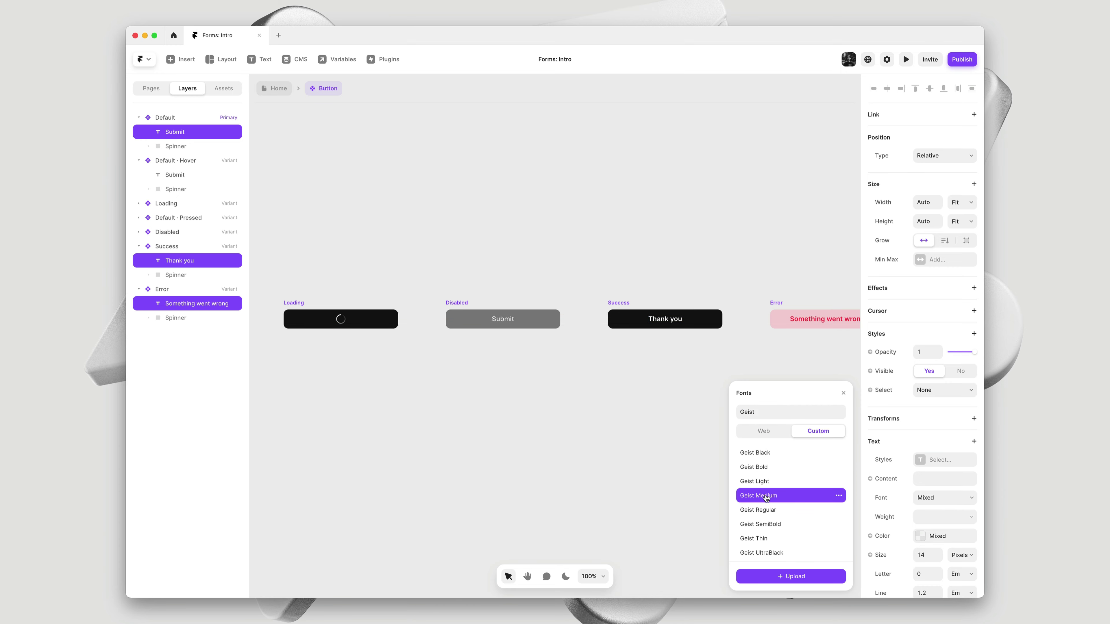
left_click(641, 454)
key("space")
left_click_drag(636, 394, 535, 401)
scroll(536, 401, "left", 10)
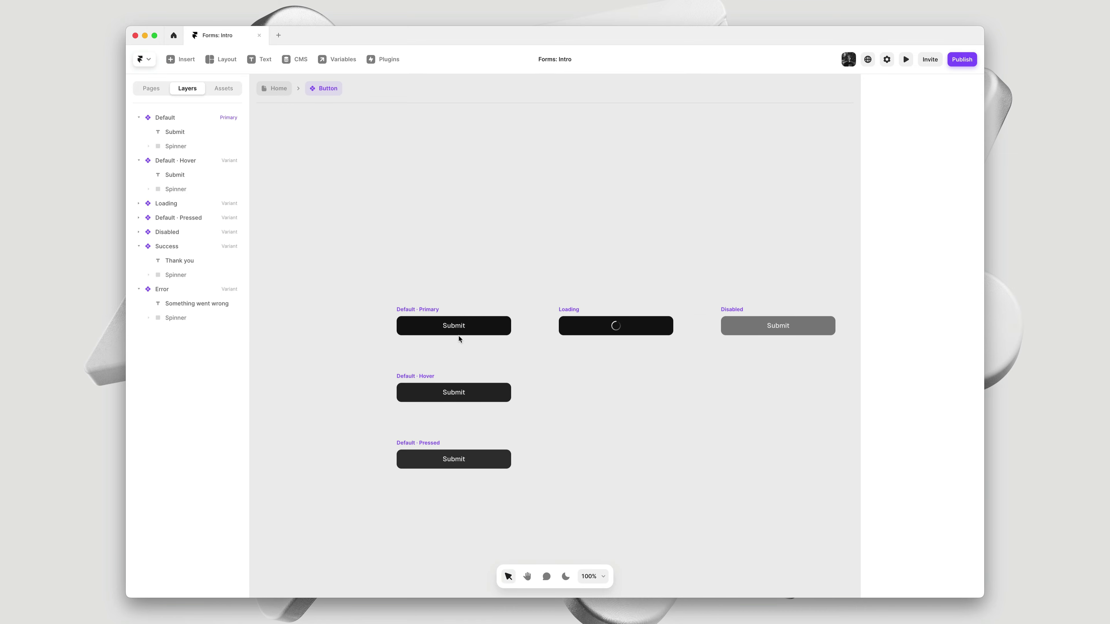
Inspect the Loading spinner's Conic layer, then go back to the Home page via the breadcrumb
scroll(633, 319, "up", 6)
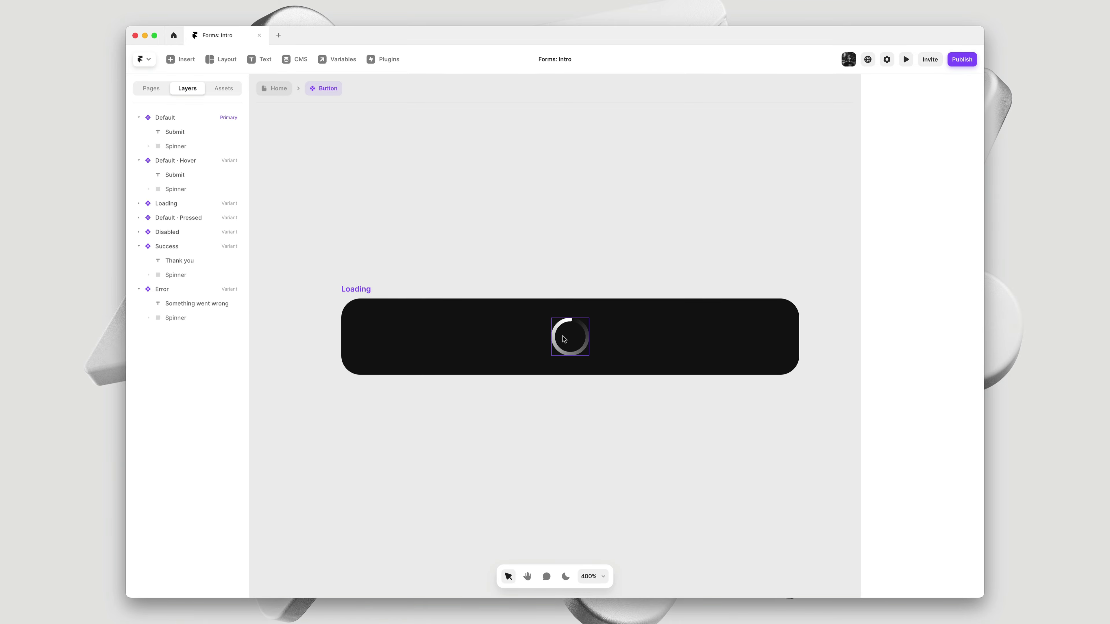
left_click(565, 337)
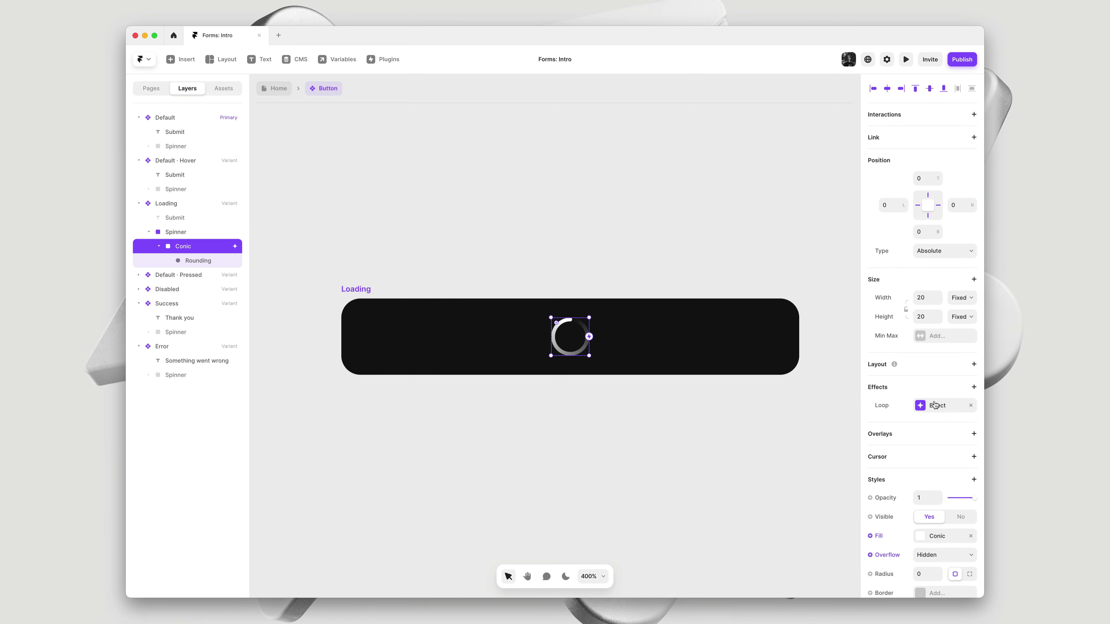
left_click(630, 405)
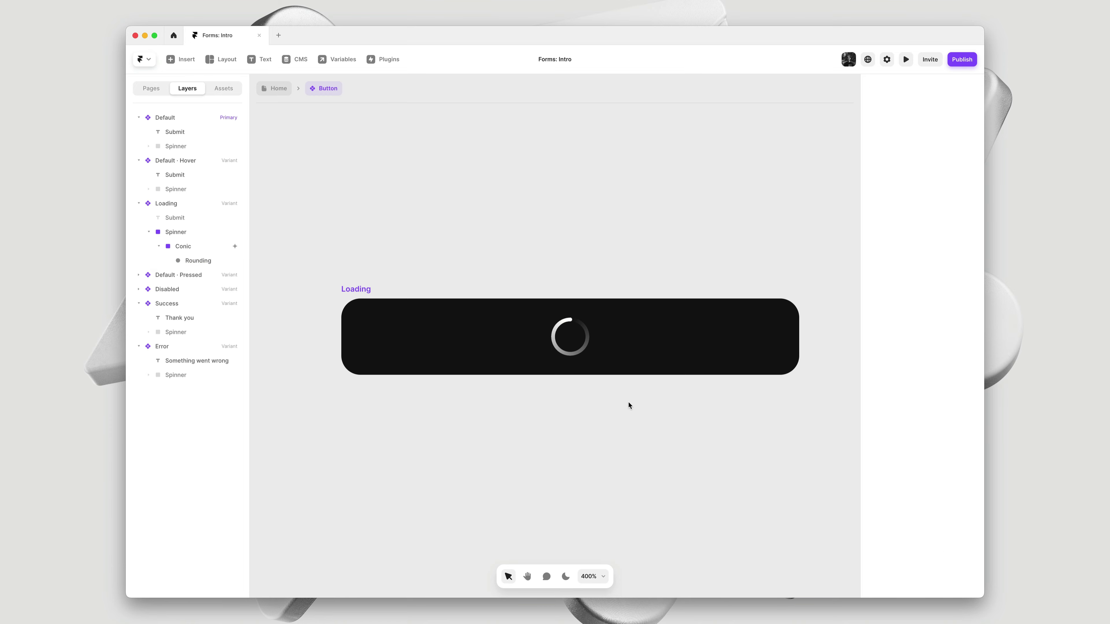
left_click(279, 89)
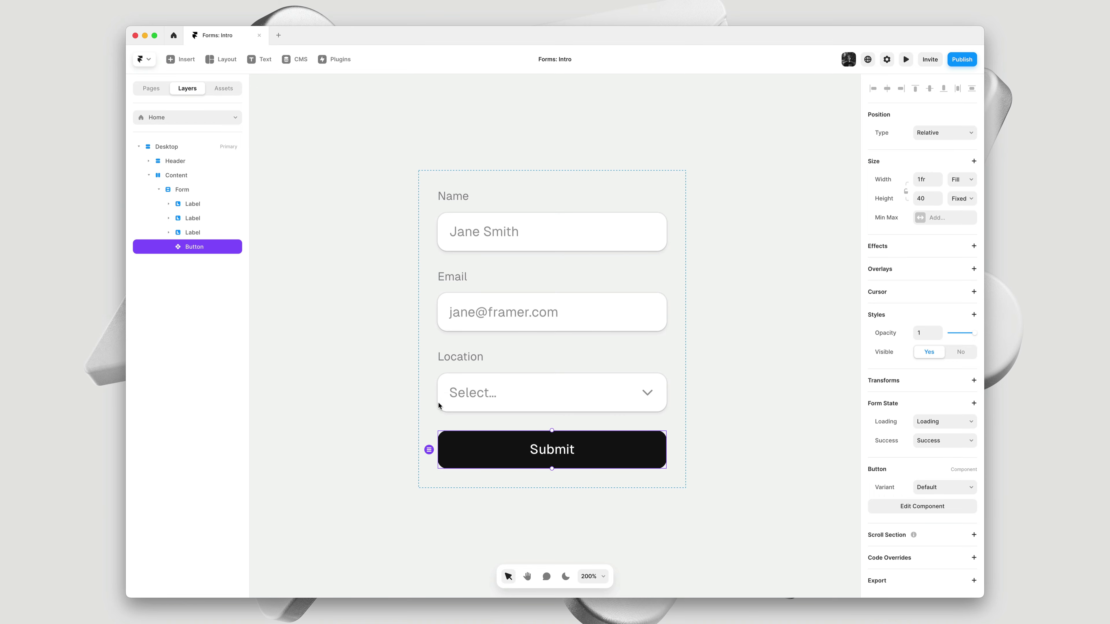
Add a black drop shadow at 20% opacity to the Default · Primary button, then return Home
double_click(472, 455)
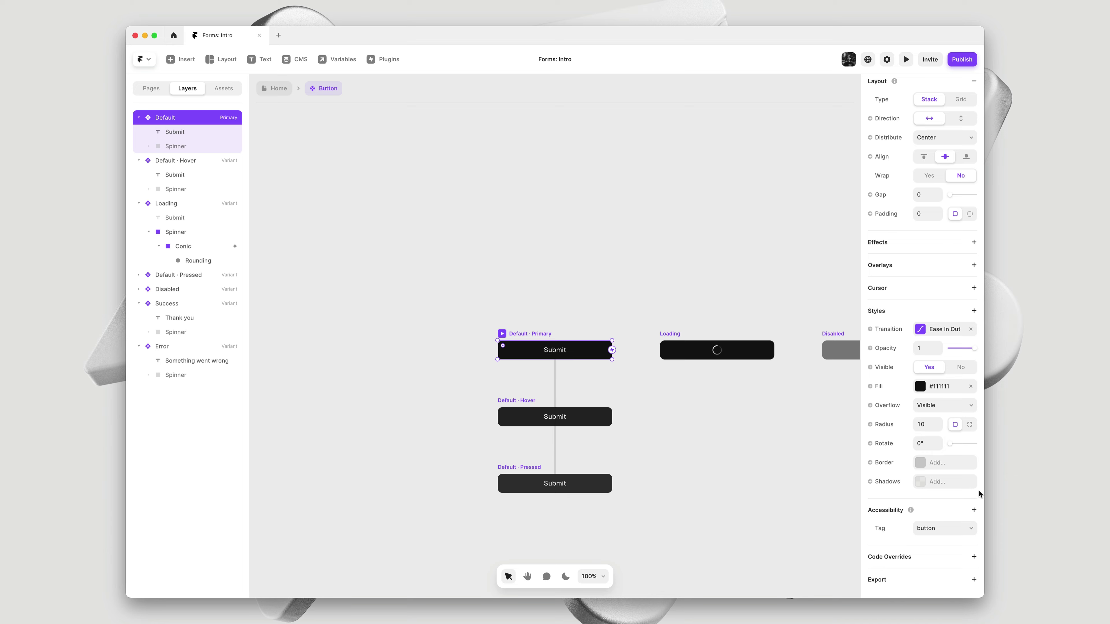
left_click(951, 486)
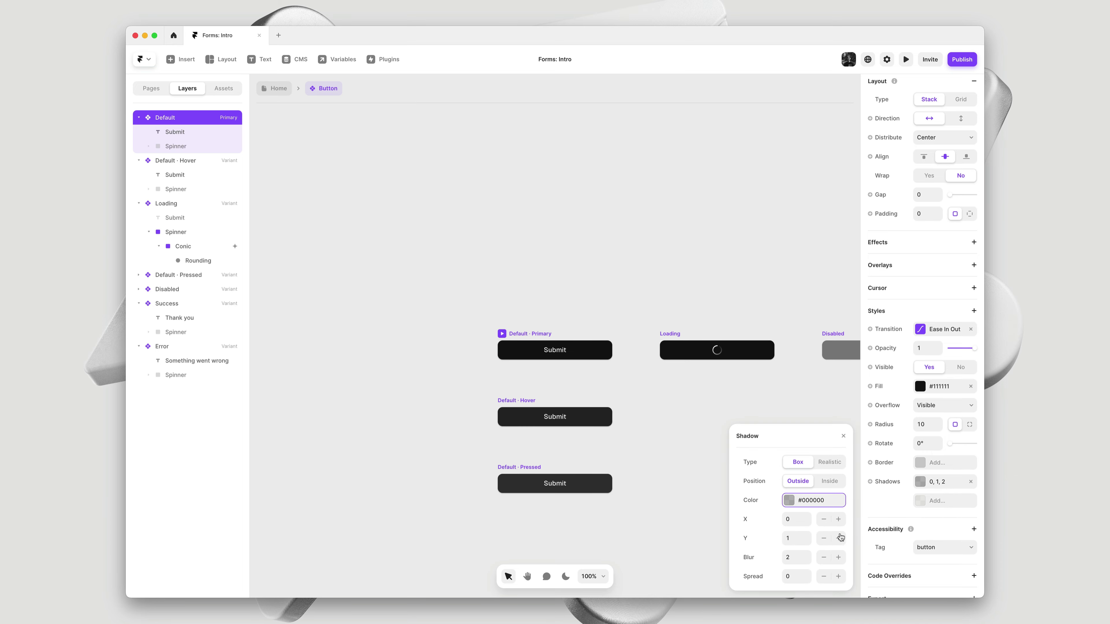
left_click(820, 505)
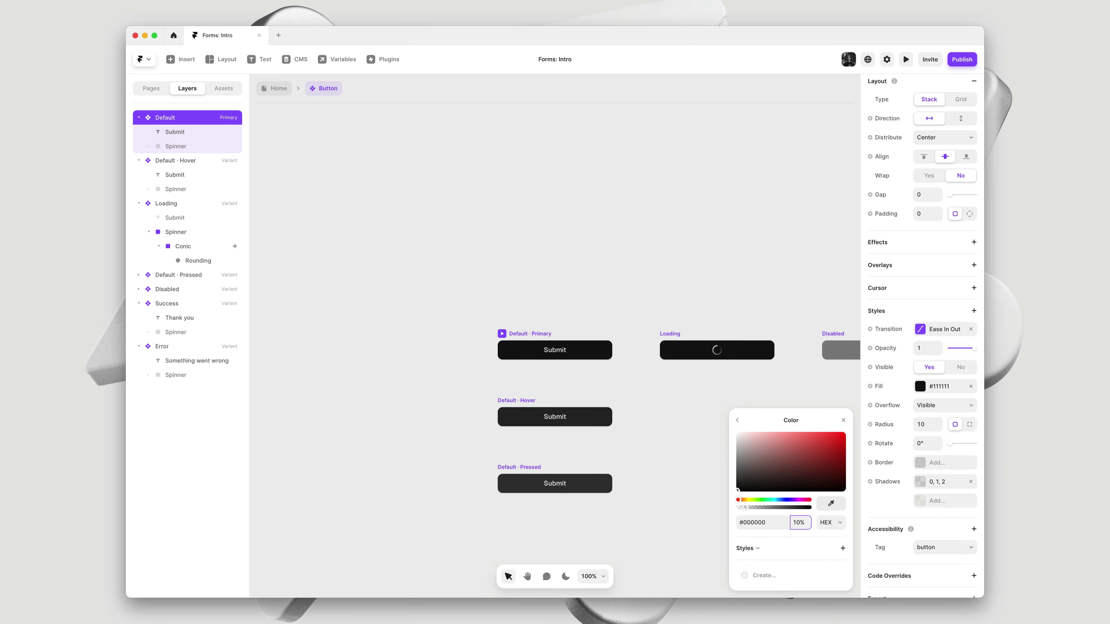
key("shift+Up")
left_click(278, 88)
left_click(328, 189)
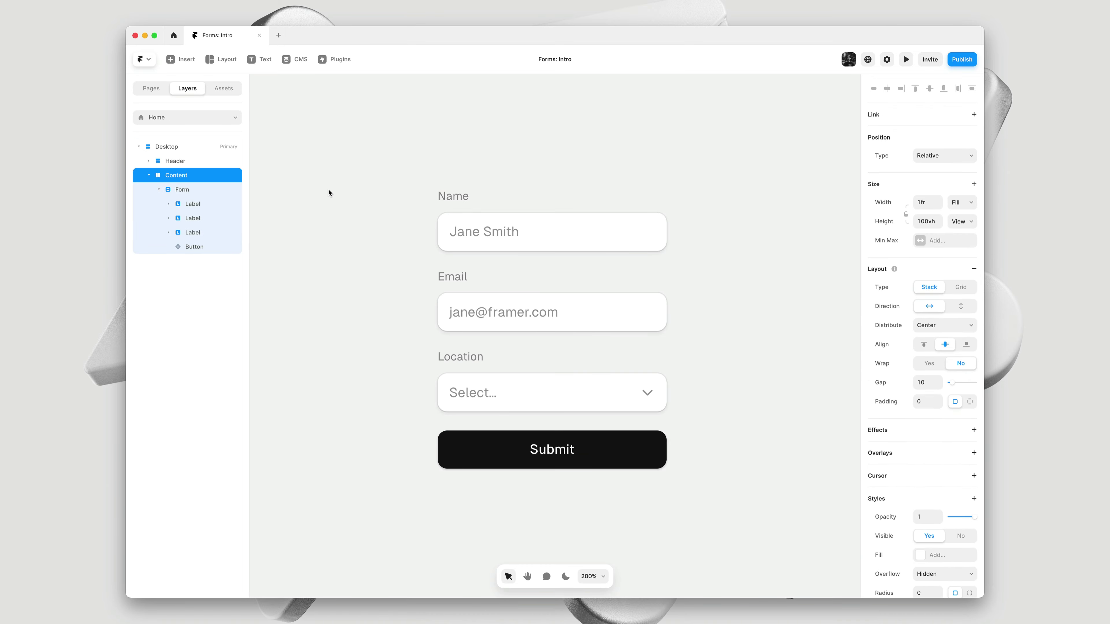
key("super+p")
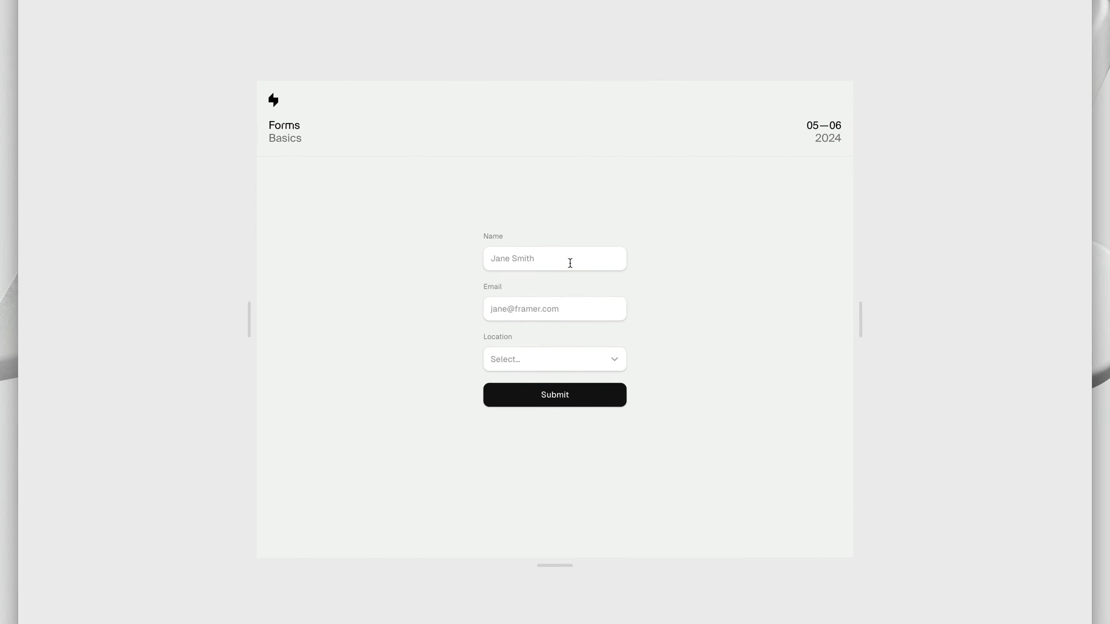
left_click(570, 263)
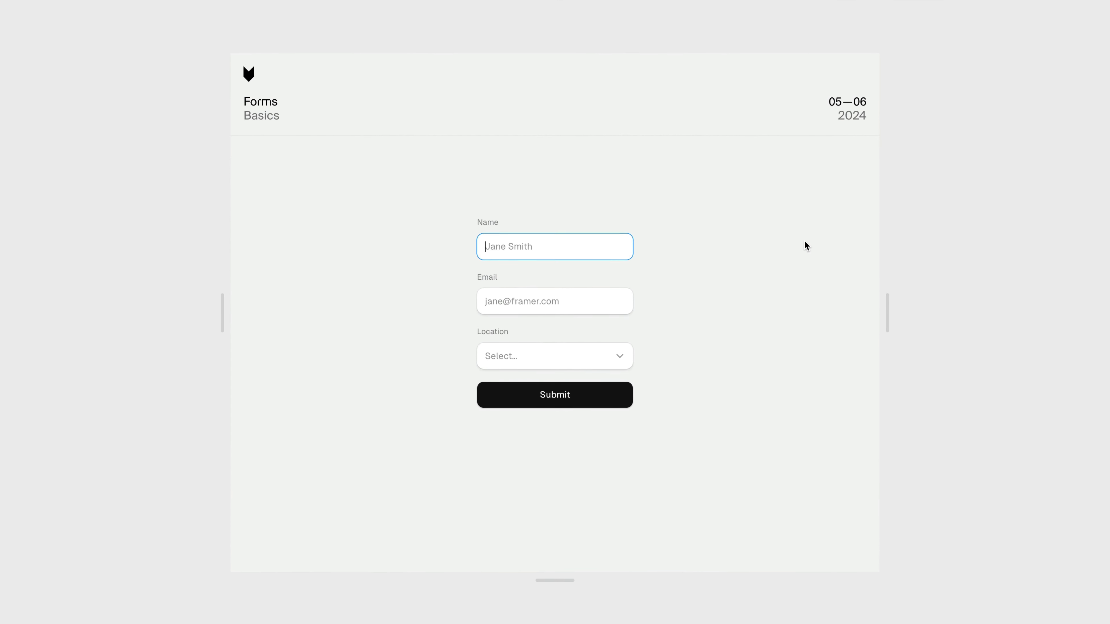
type("Benjamin")
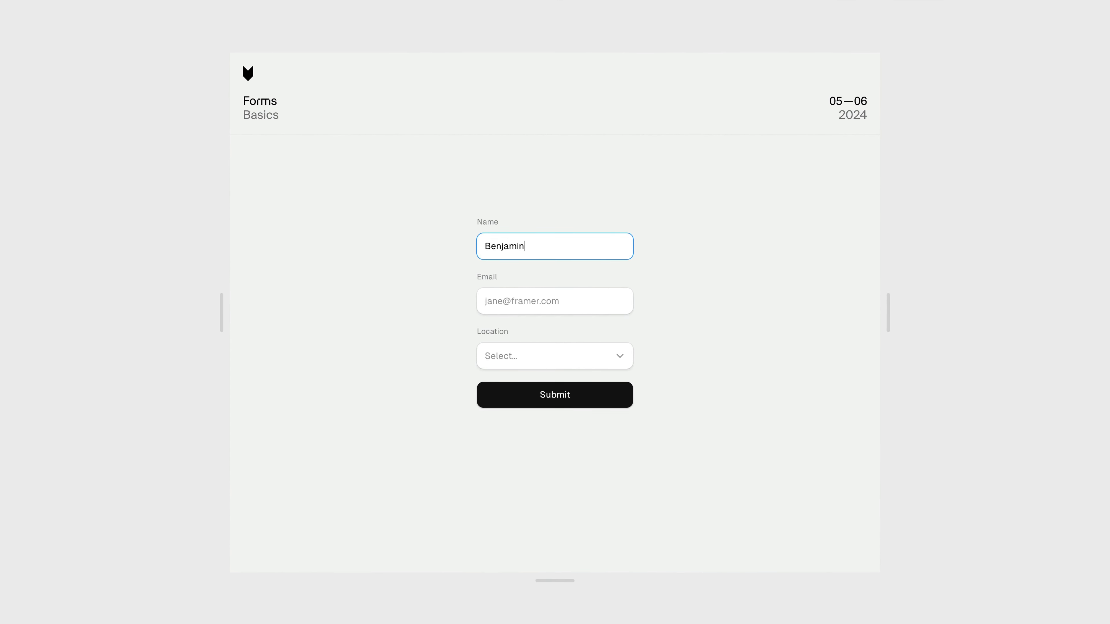
left_click(576, 301)
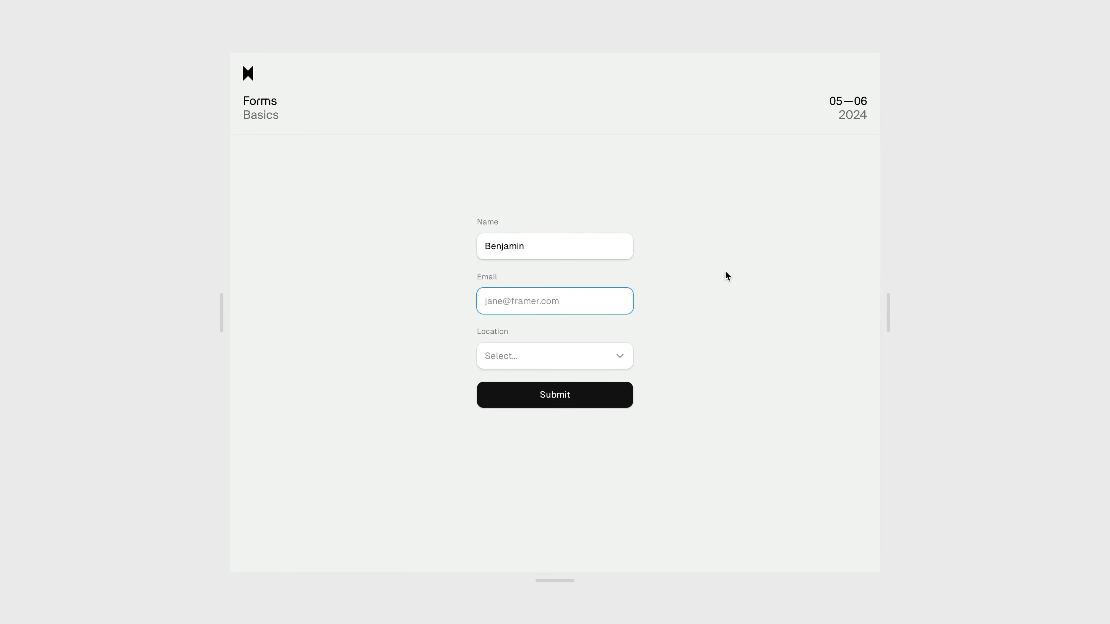
left_click(608, 361)
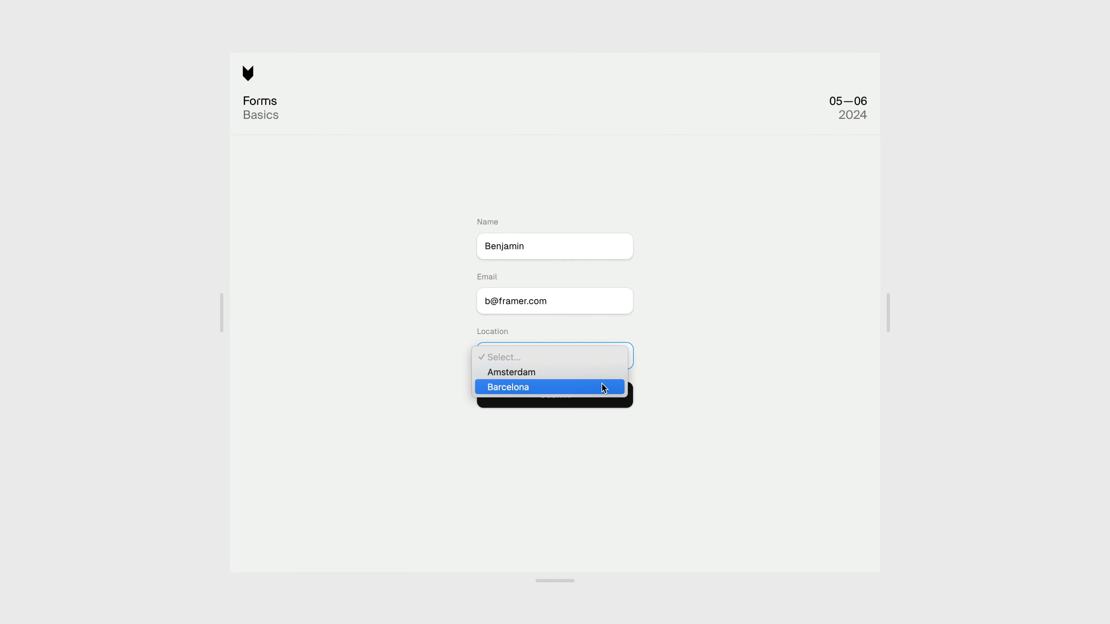
left_click(602, 376)
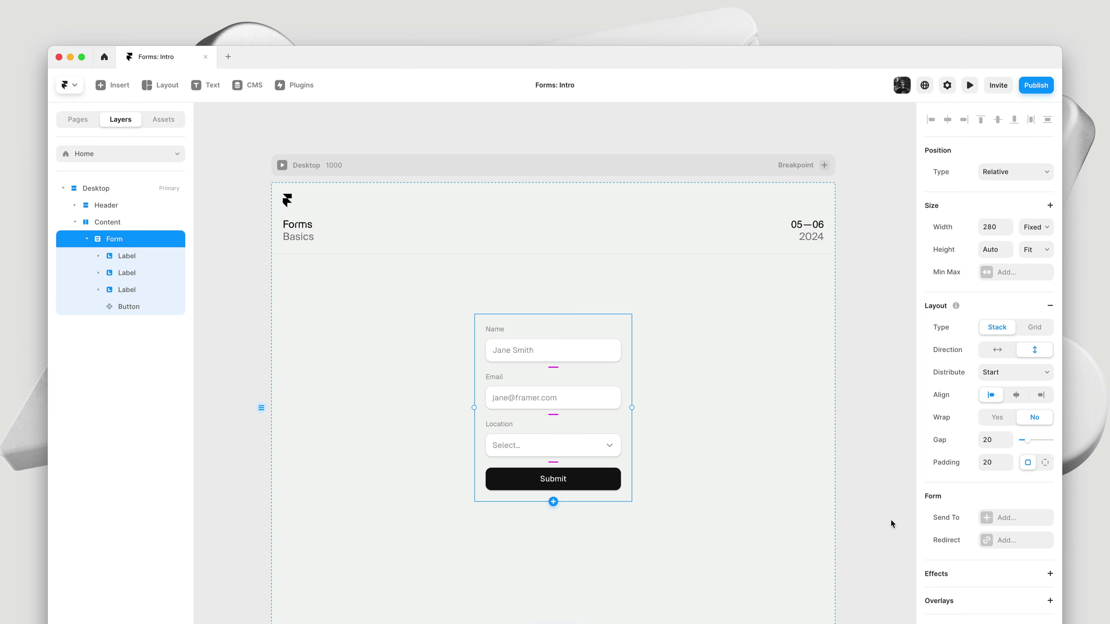
Add Email as the form's Send To destination, with subject 'New Submission' and sender name 'Framer'
left_click(1021, 522)
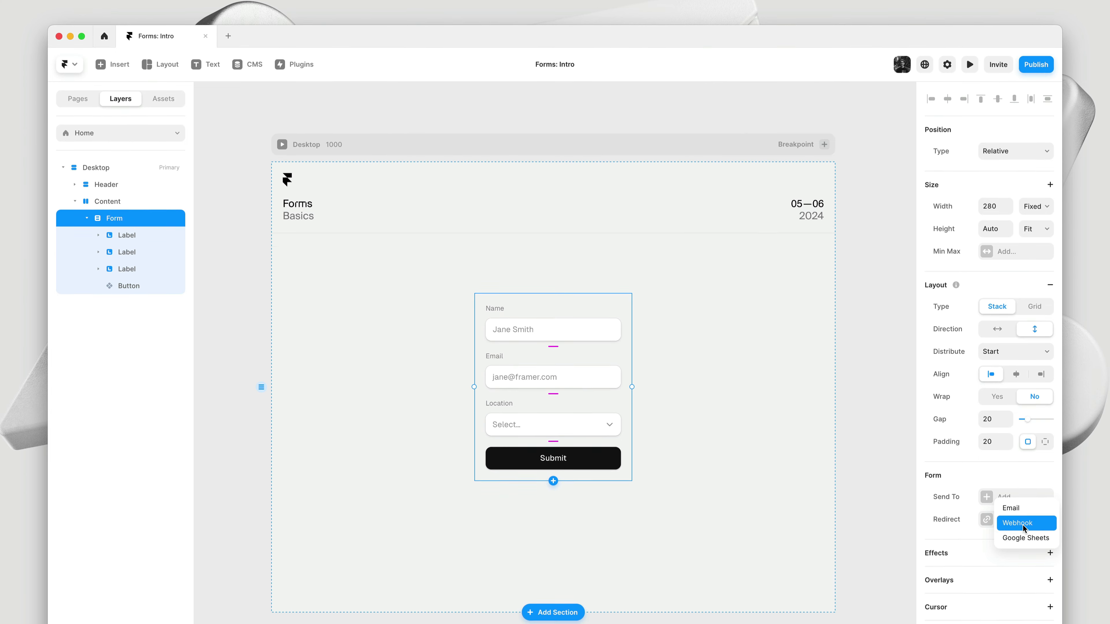
left_click(1027, 387)
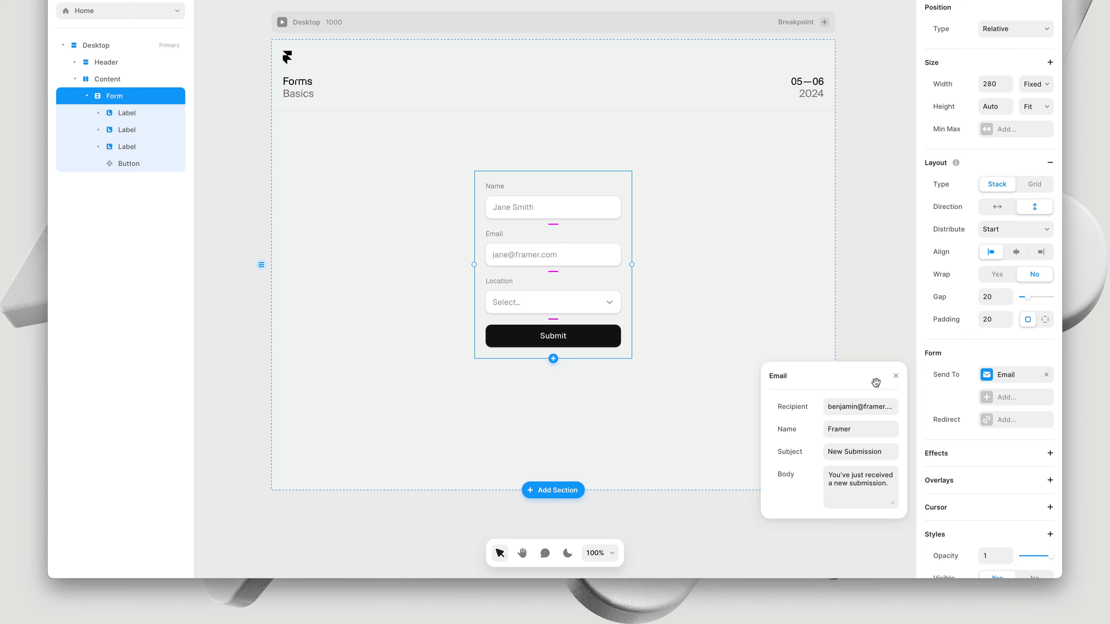
left_click(896, 377)
Preview the page and submit the form with a name, an email address and Amsterdam as location
key("super+p")
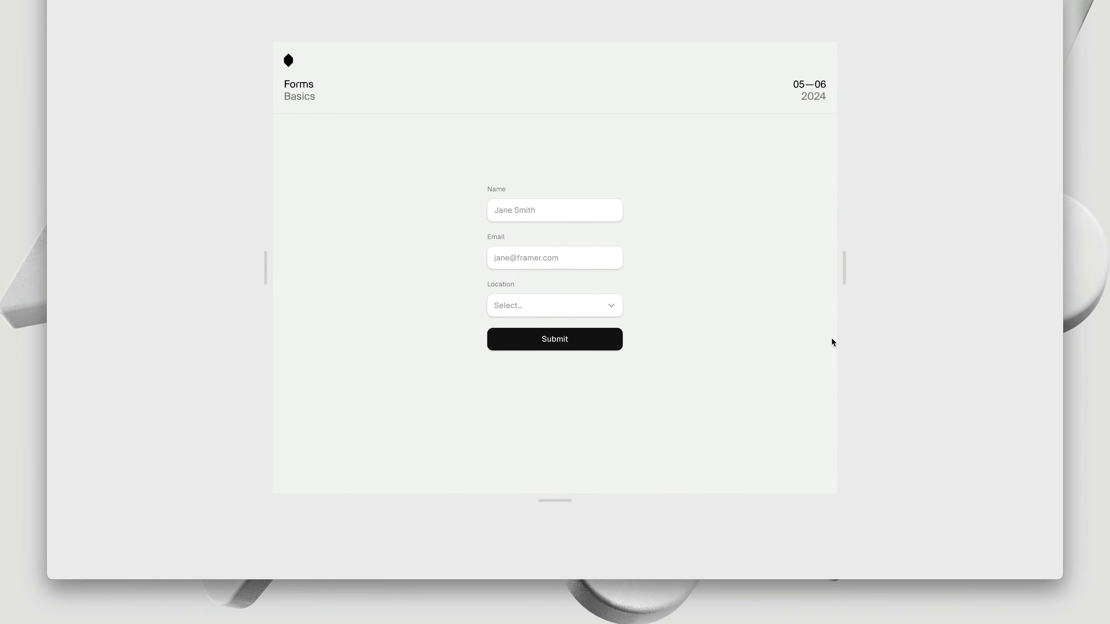
left_click(599, 211)
type("Benjamin")
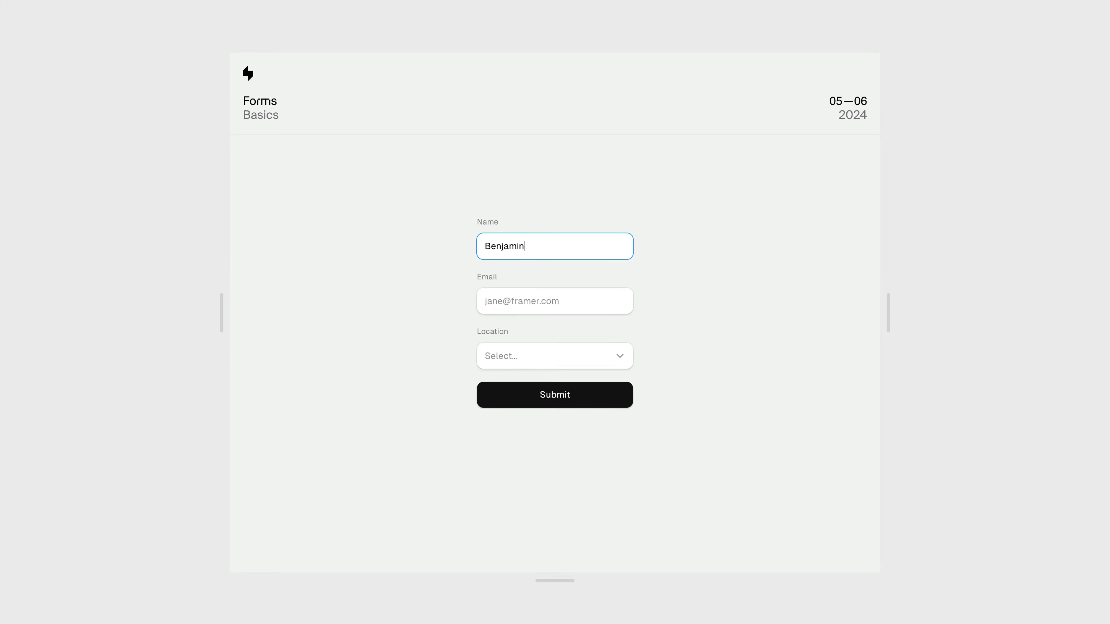
key("Tab")
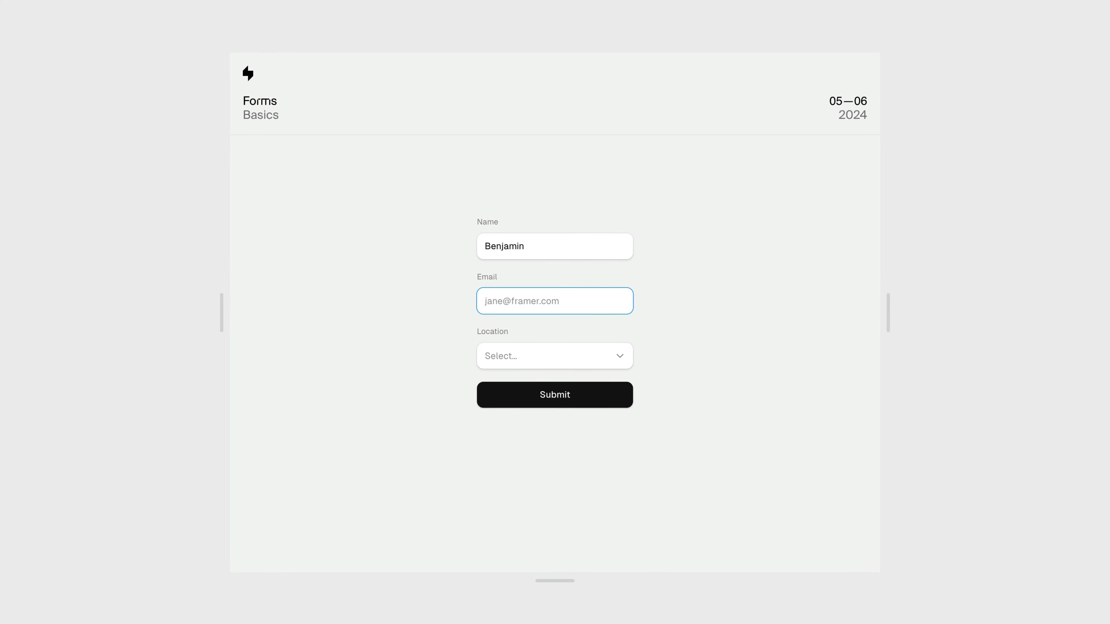
left_click(563, 356)
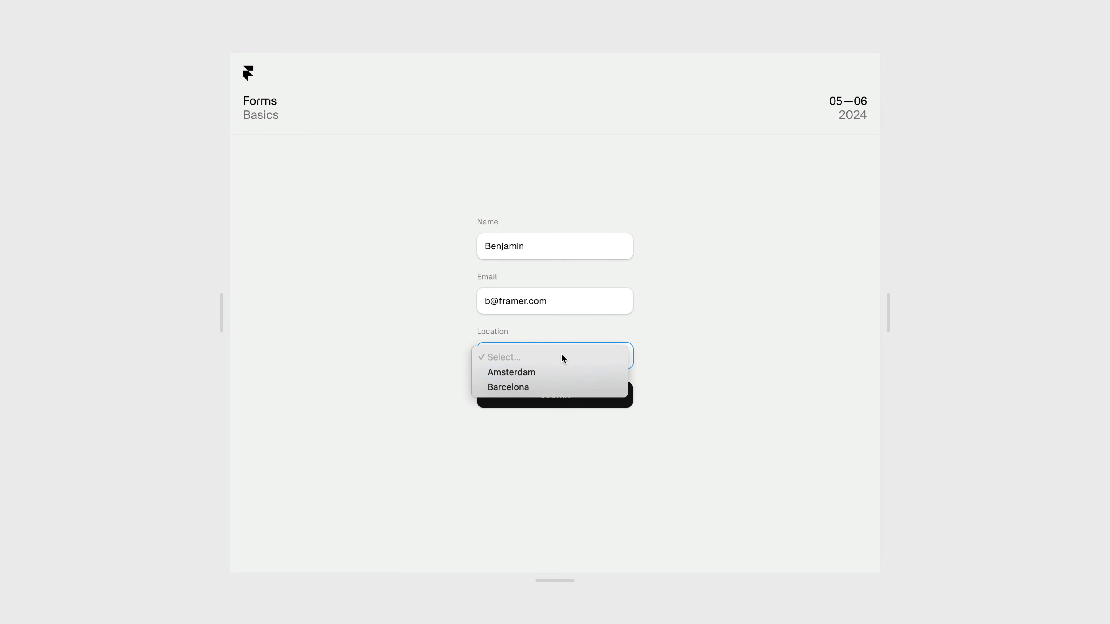
left_click(562, 372)
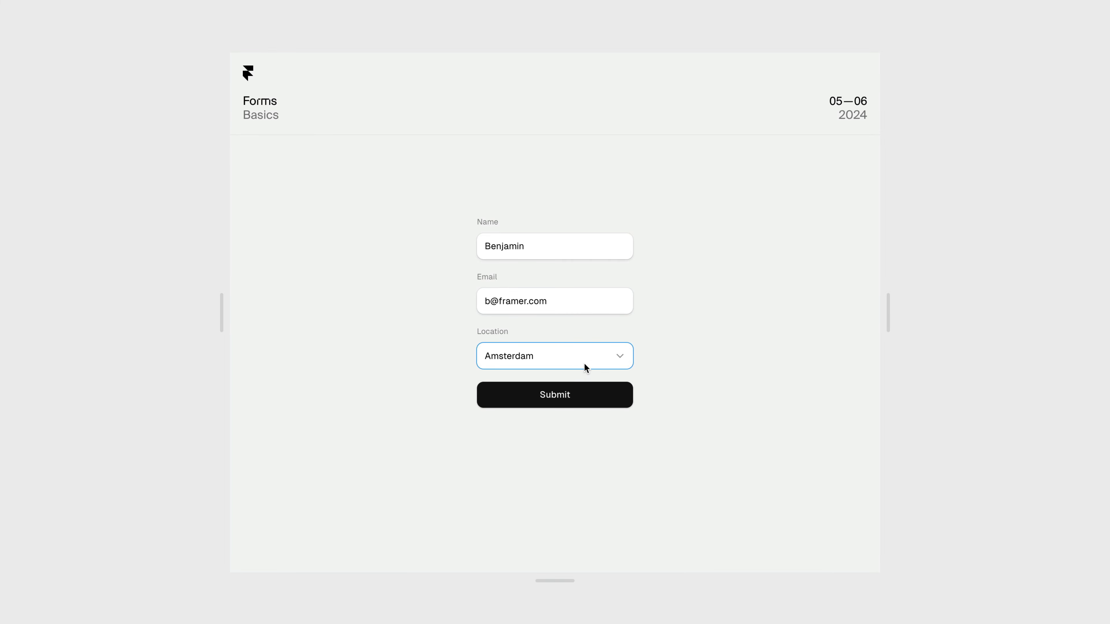
left_click(605, 407)
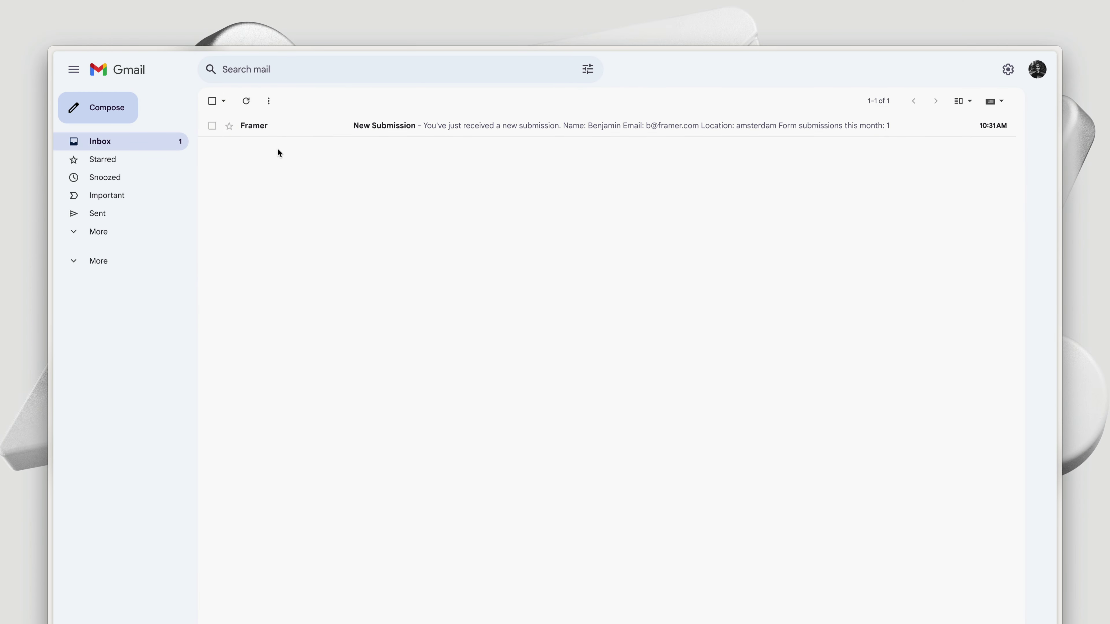
Open Framer's 'New Submission' email in Gmail to see the submitted name, email and location
left_click(280, 136)
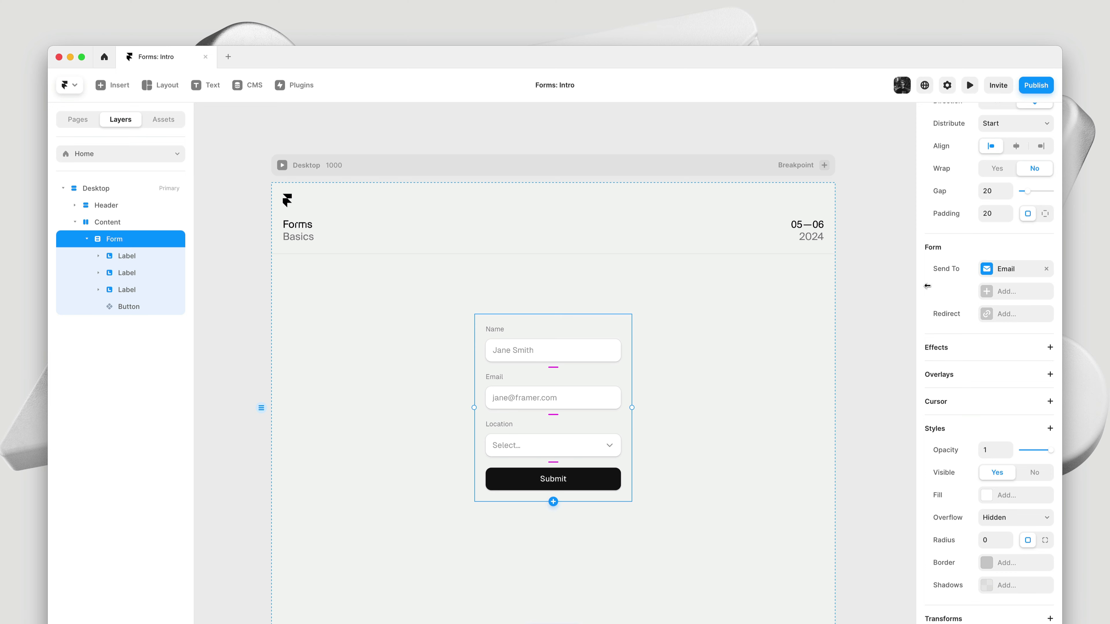
Replace the Email destination under Send To with Google Sheets and begin connecting a sheet
left_click(1047, 269)
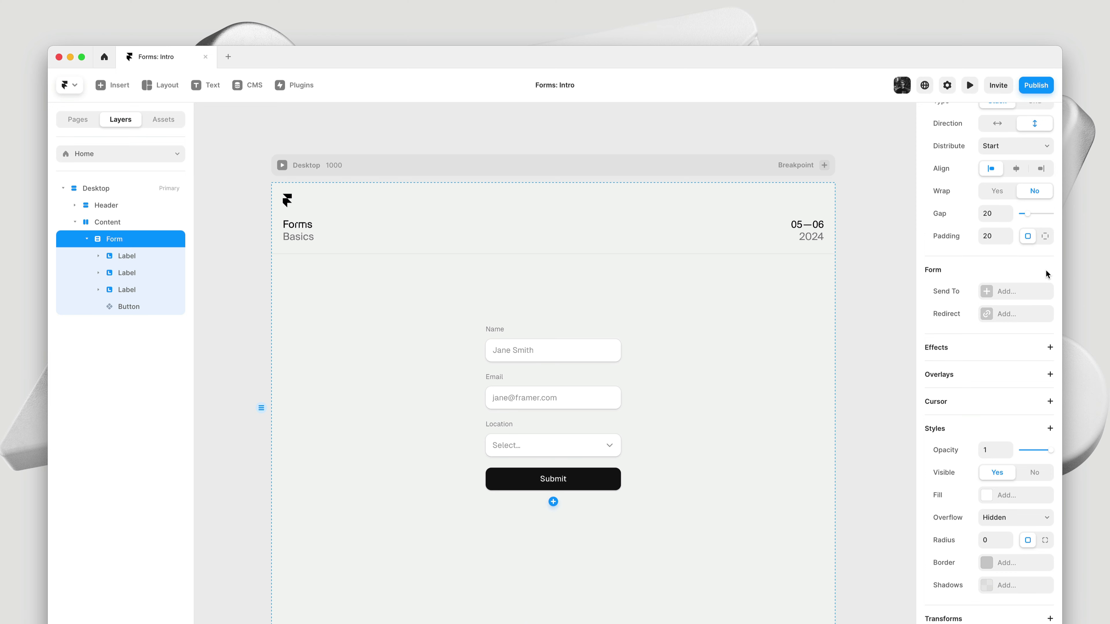
left_click(1023, 292)
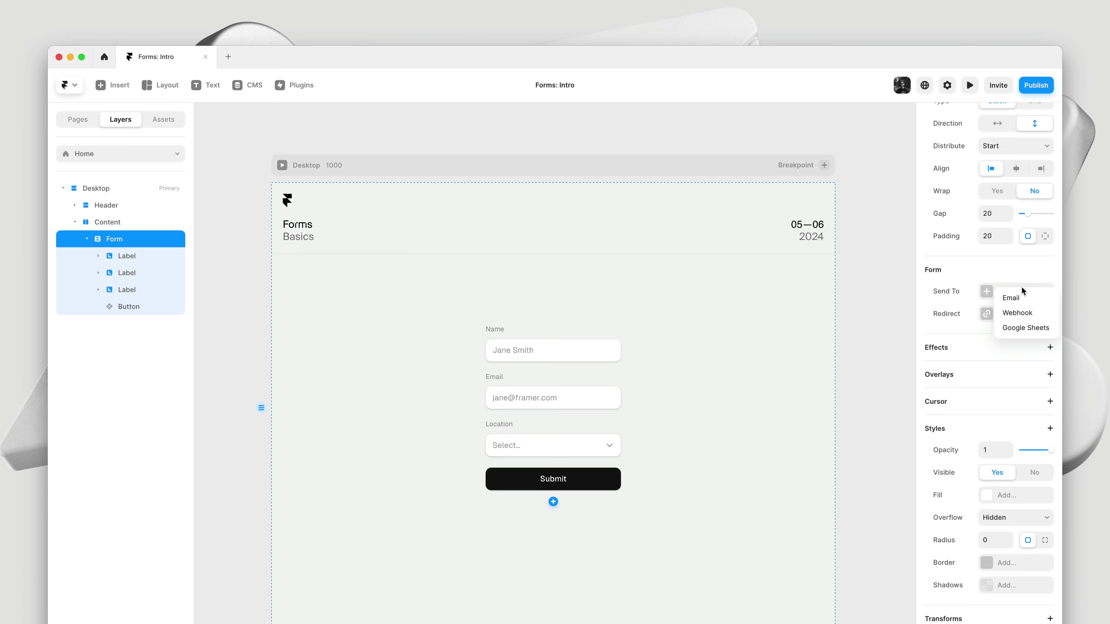
left_click(1027, 325)
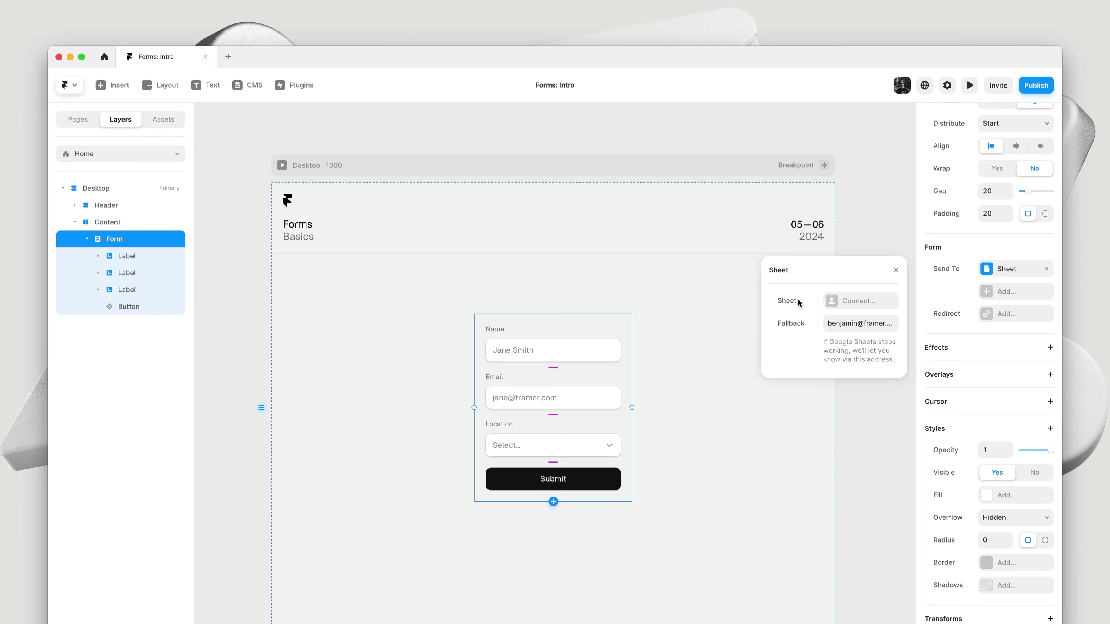
left_click(888, 305)
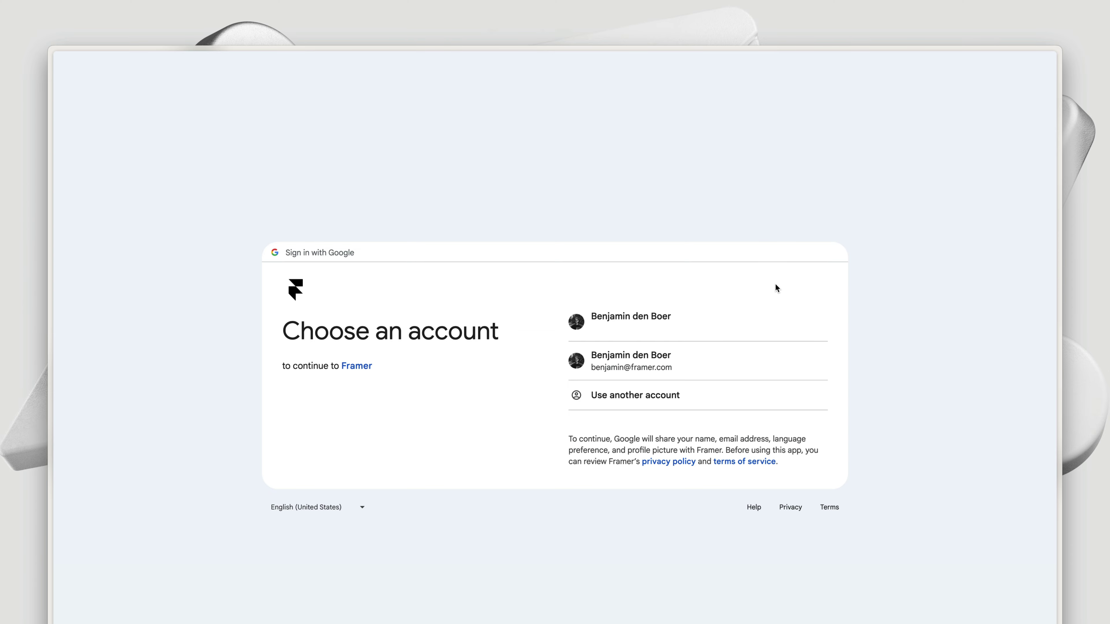
Sign in with the chosen Google account and allow Framer access to Drive
left_click(732, 364)
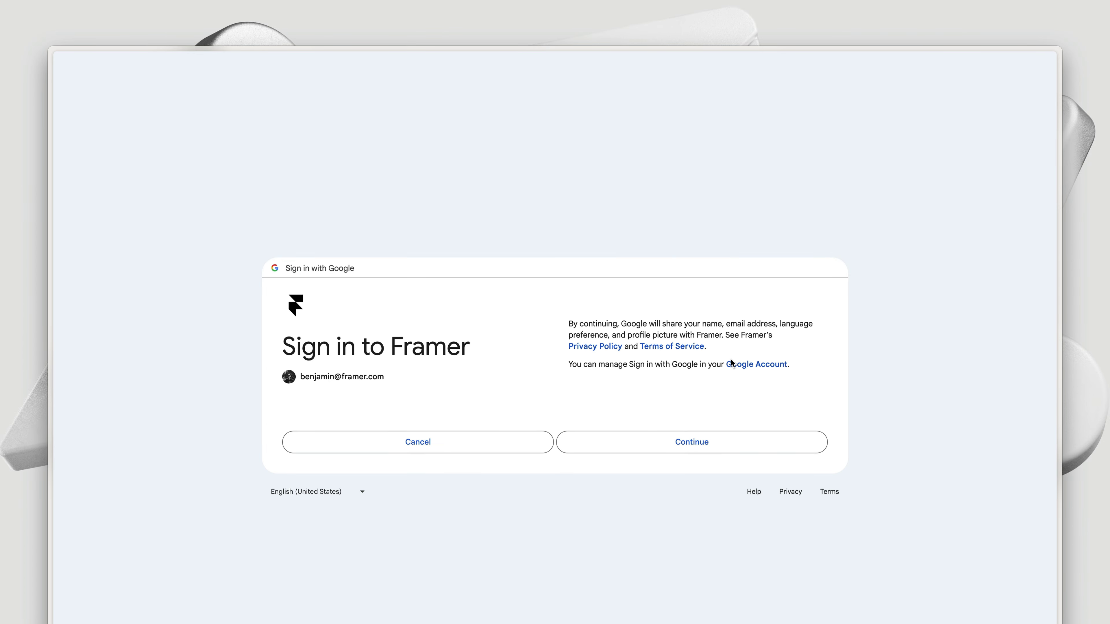
left_click(697, 441)
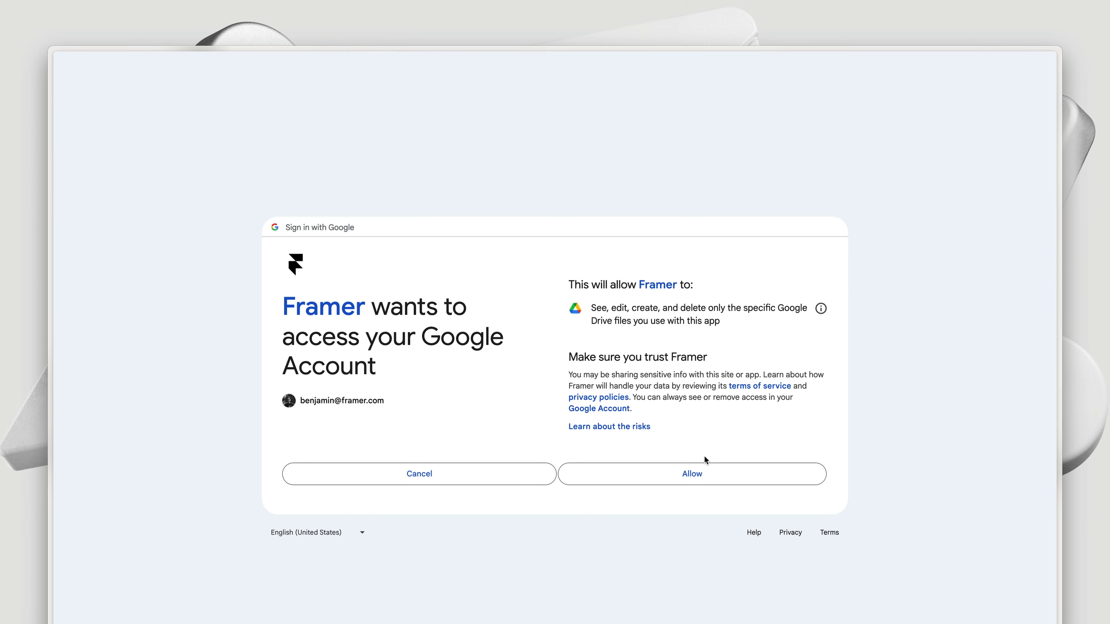
left_click(751, 479)
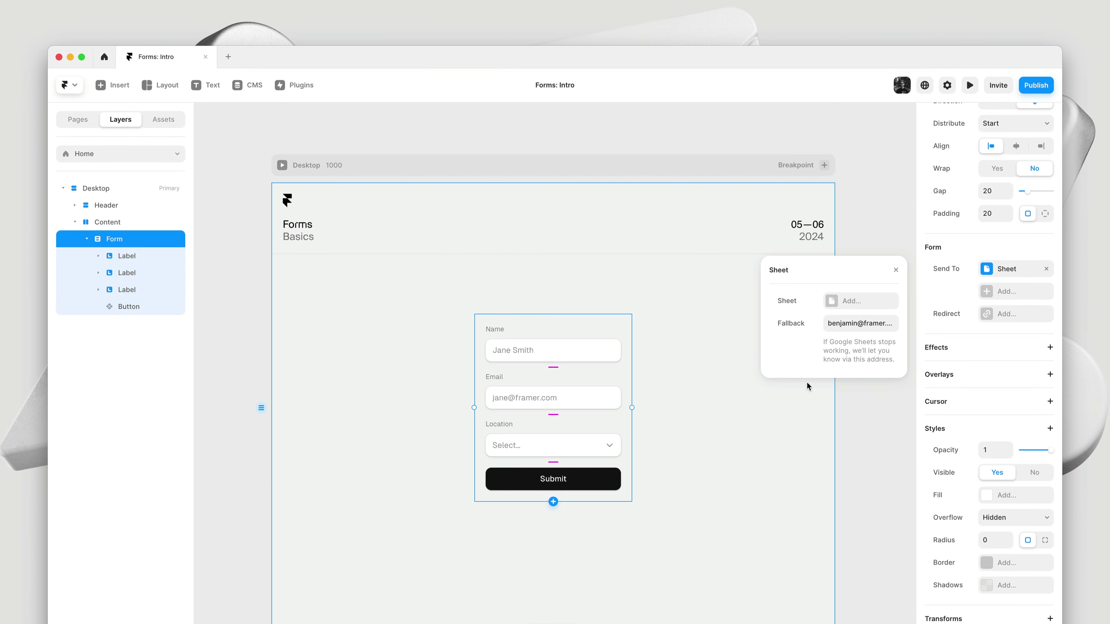
Create a new Google Sheet named 'Demo' as the form's submission sheet
left_click(878, 306)
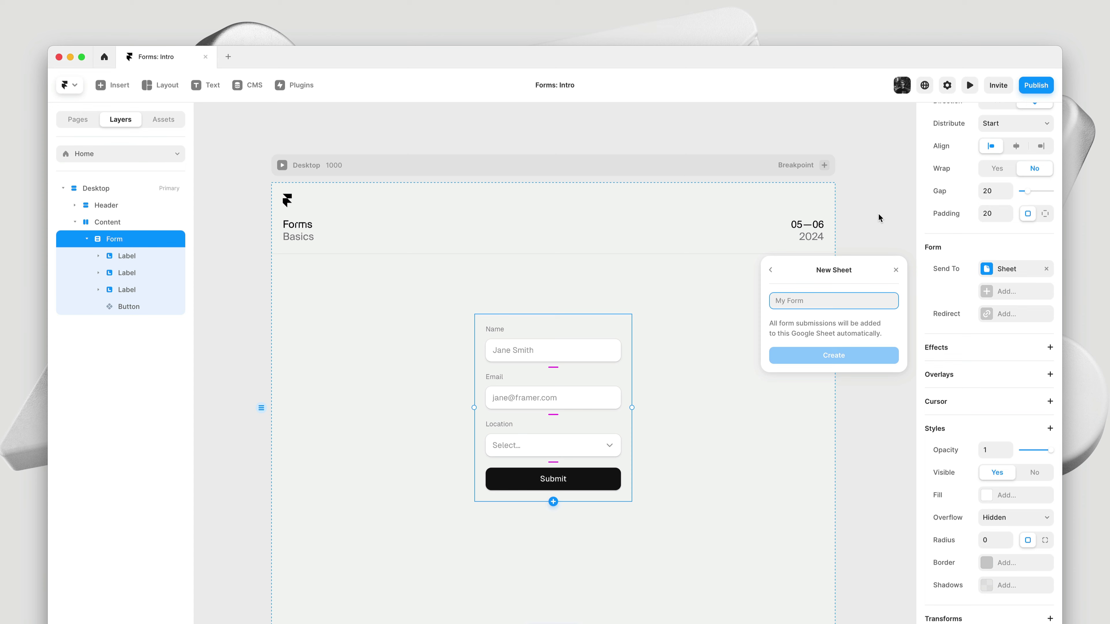
type("Demo")
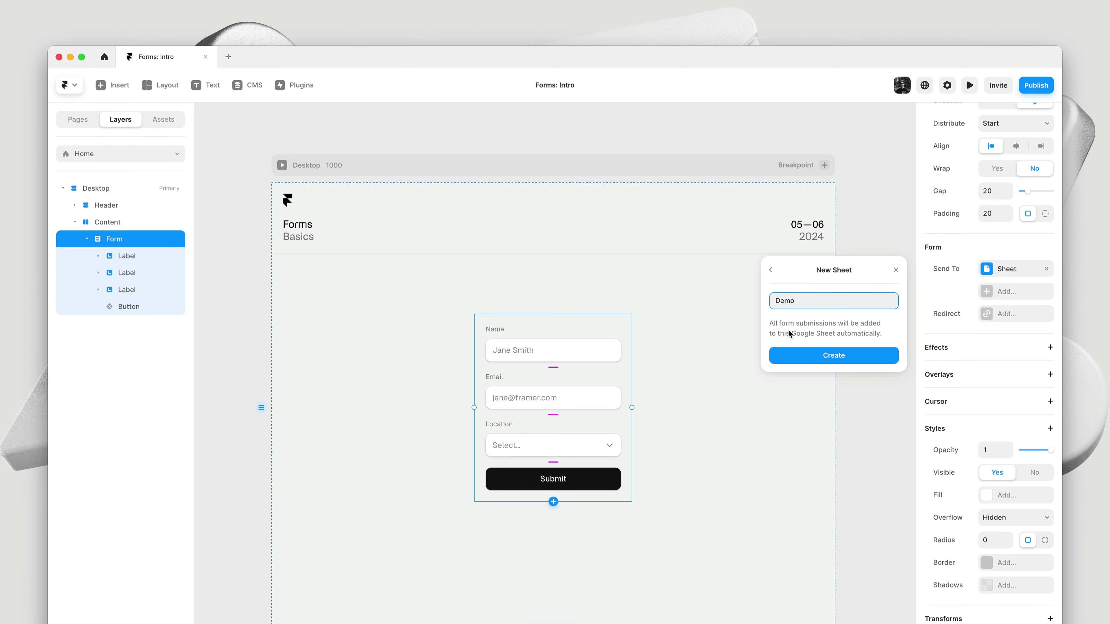
left_click(861, 359)
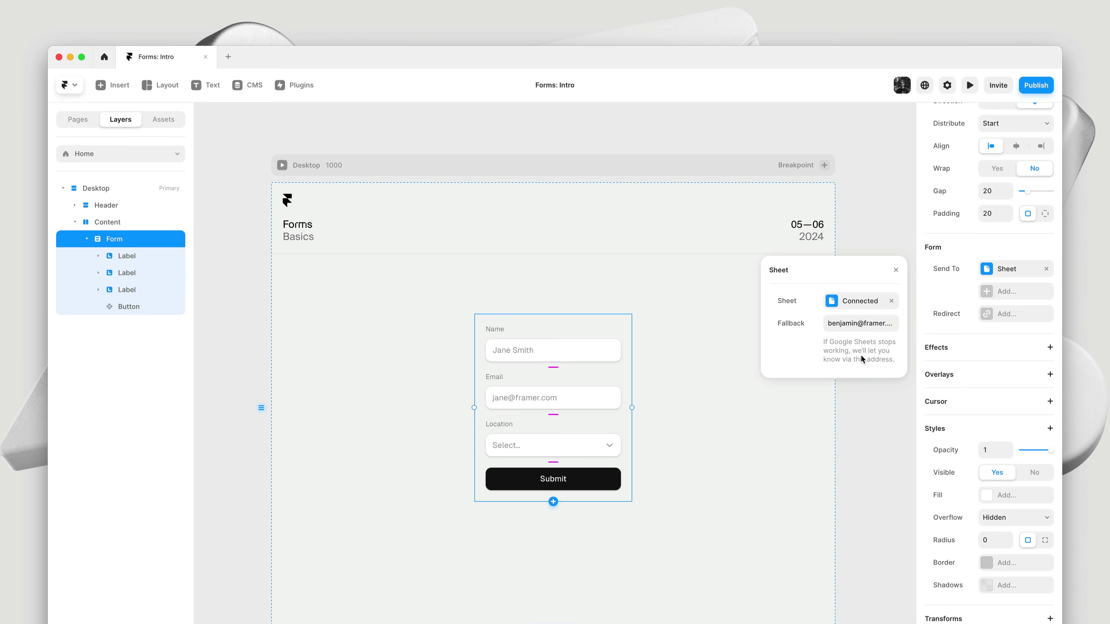
left_click(860, 394)
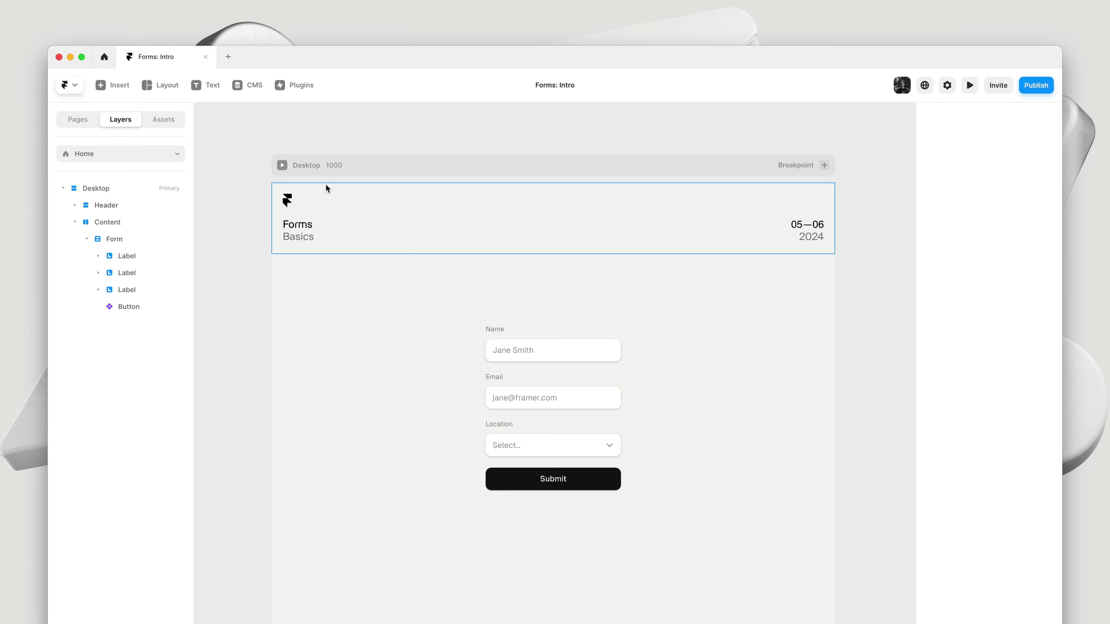
In preview, fill in a test entry: Name 'Hello YouTube', an email address, location Amsterdam
left_click(282, 165)
left_click(532, 352)
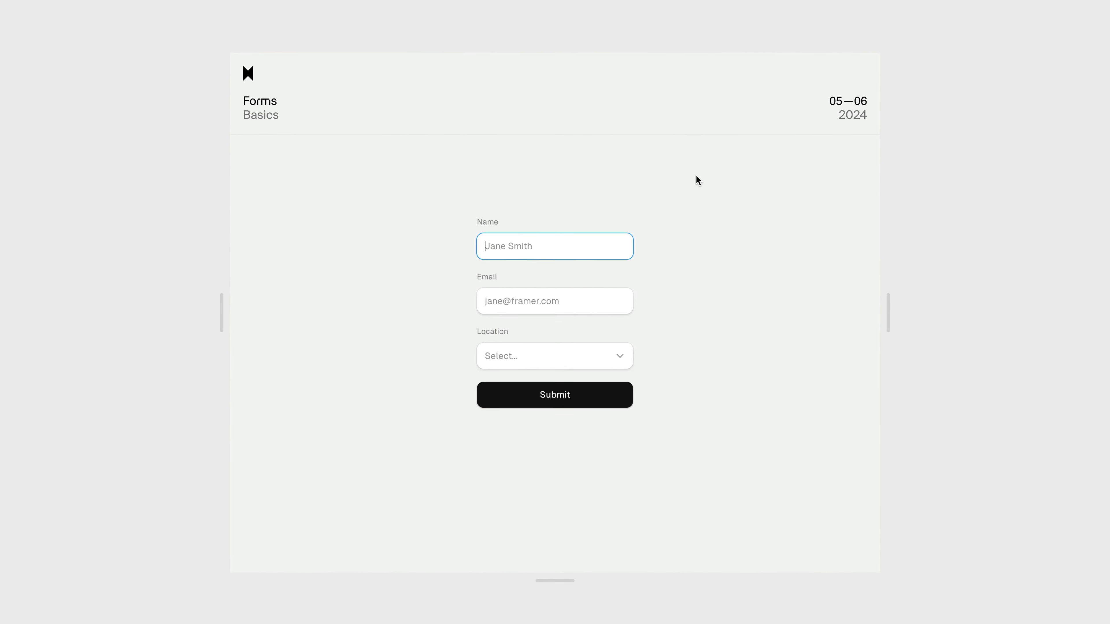
type("Hello YouTube")
key("Tab")
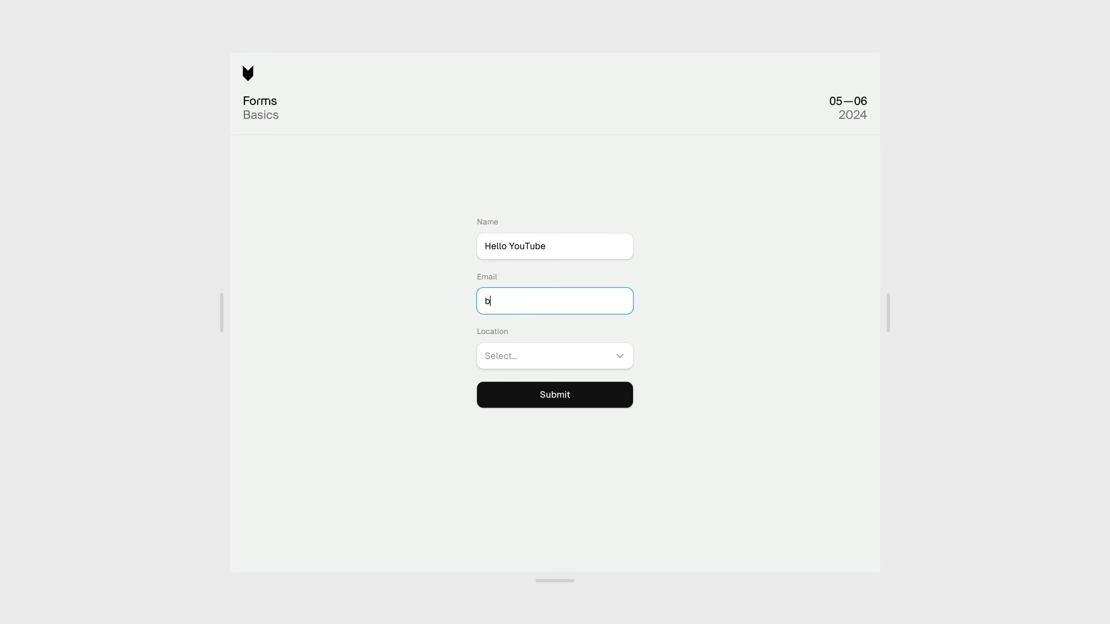
left_click(584, 355)
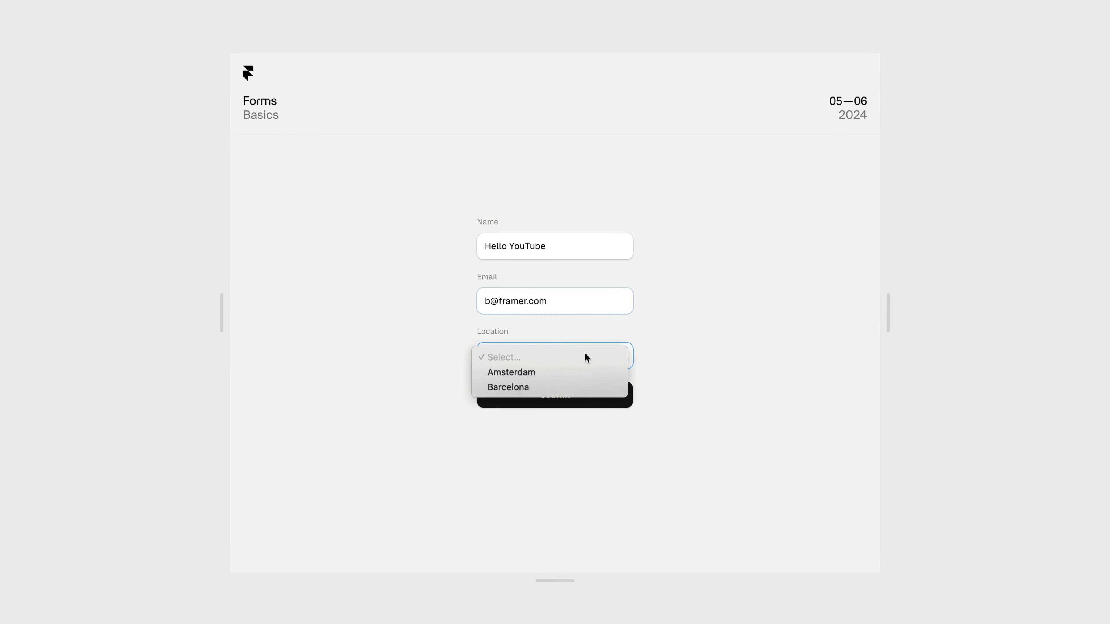
left_click(585, 371)
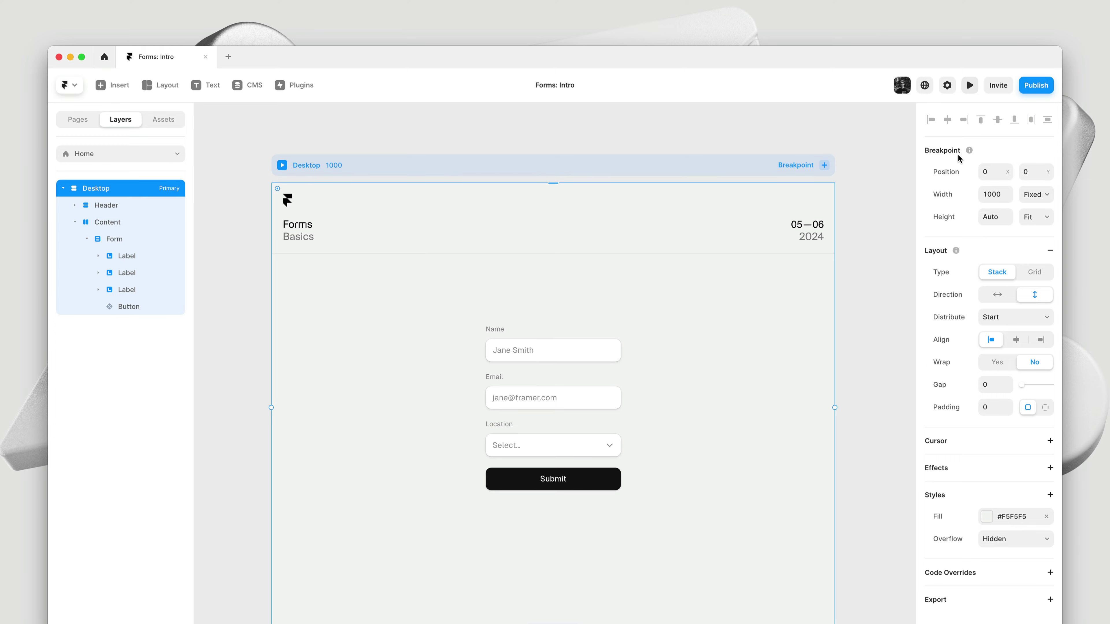
Open the connected Demo Google Sheet from the form's Sheet destination settings
left_click(629, 444)
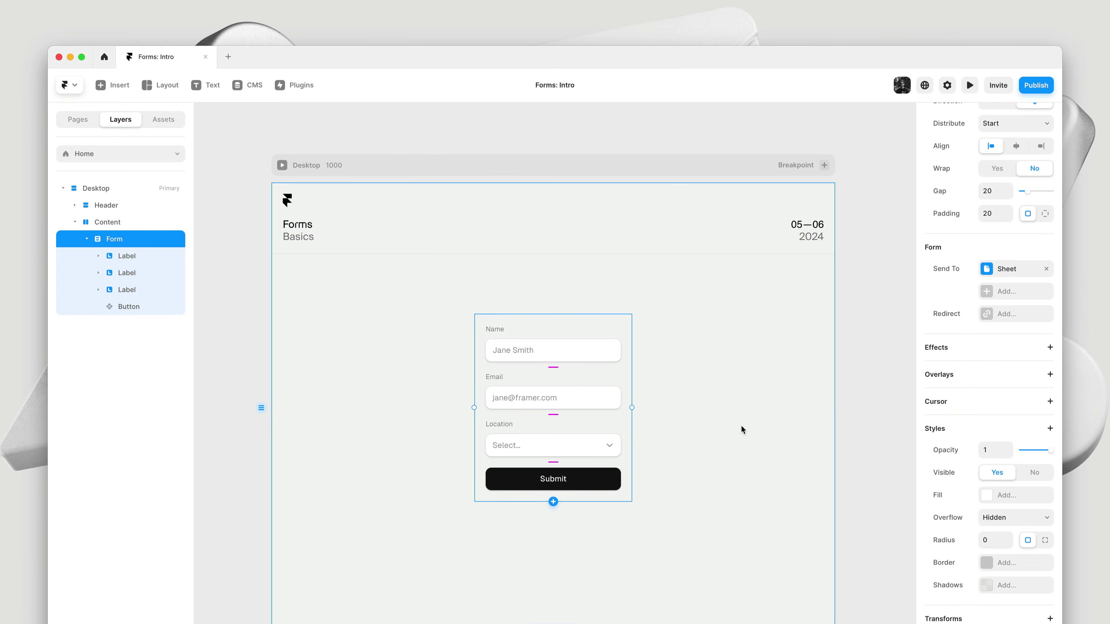
left_click(999, 272)
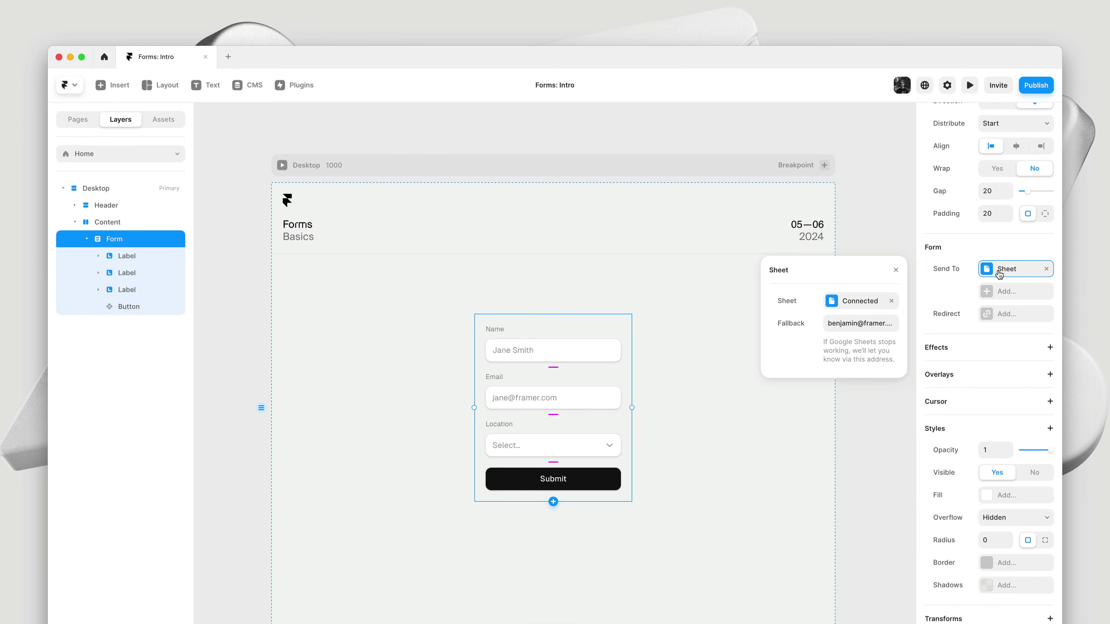
left_click(857, 302)
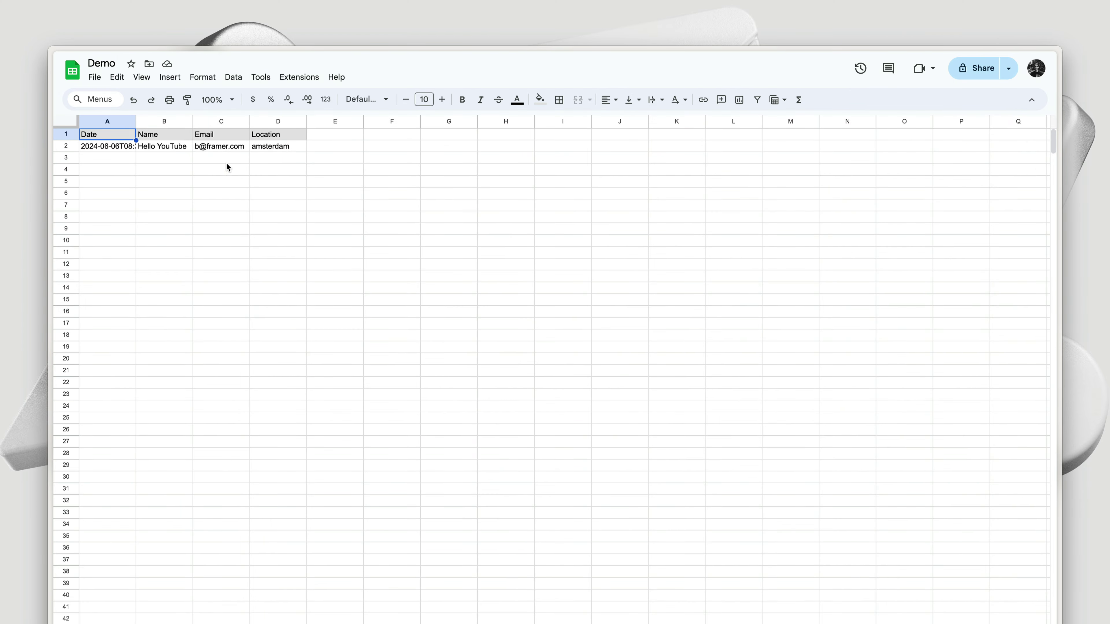
Widen column A of the Demo sheet so the full submission timestamp shows
left_click_drag(136, 120, 369, 121)
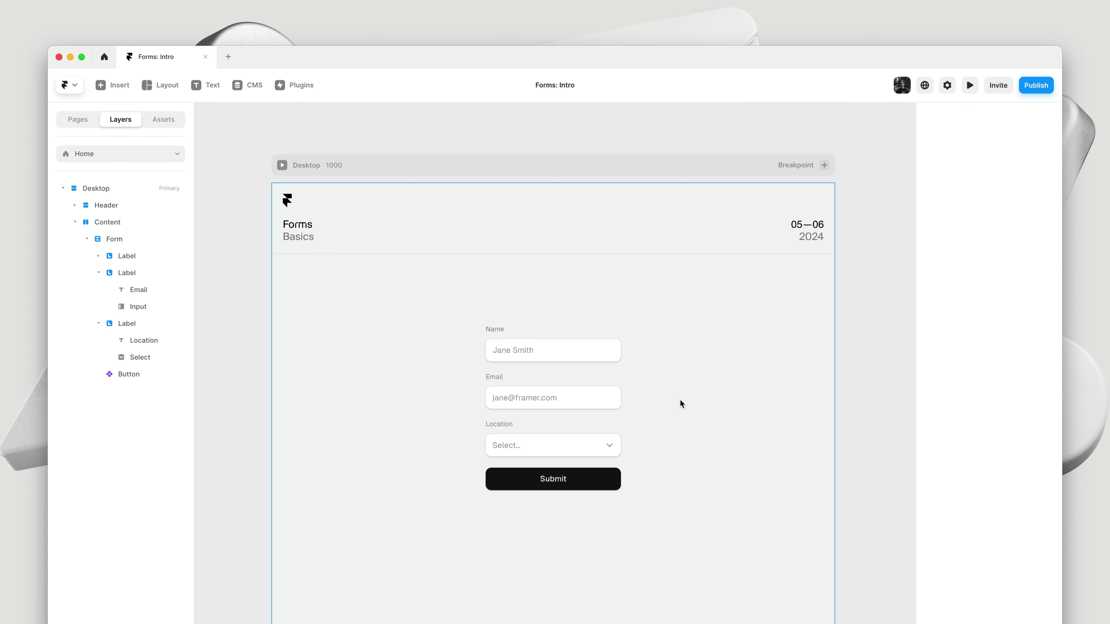
Insert a Subscribe to Newsletter checkbox and a three-option Radio group above Submit
left_click(629, 421)
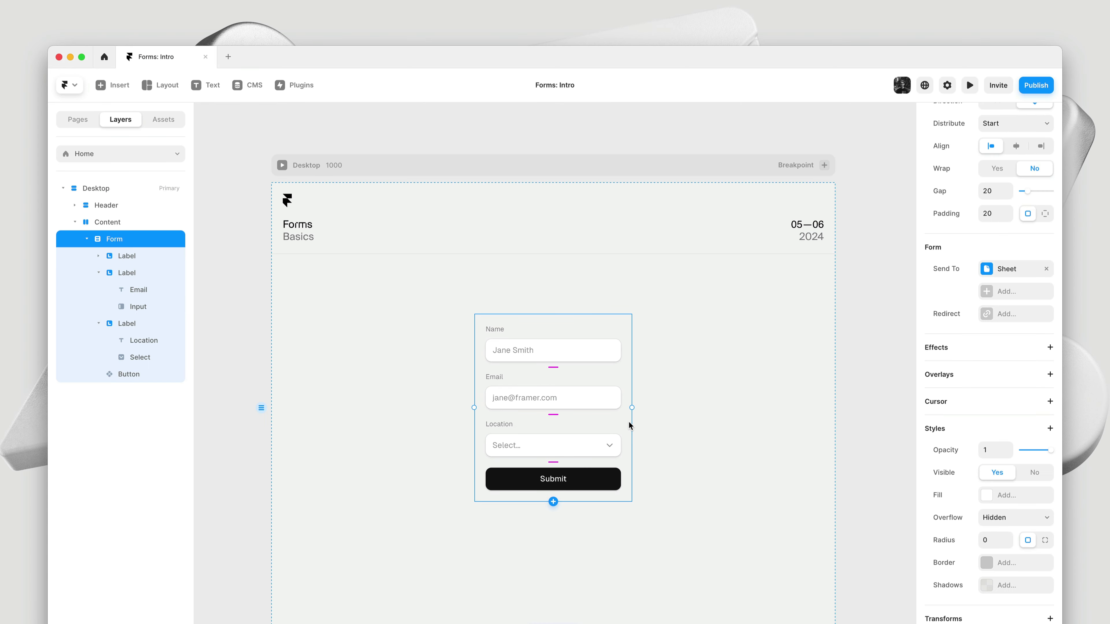
left_click(554, 502)
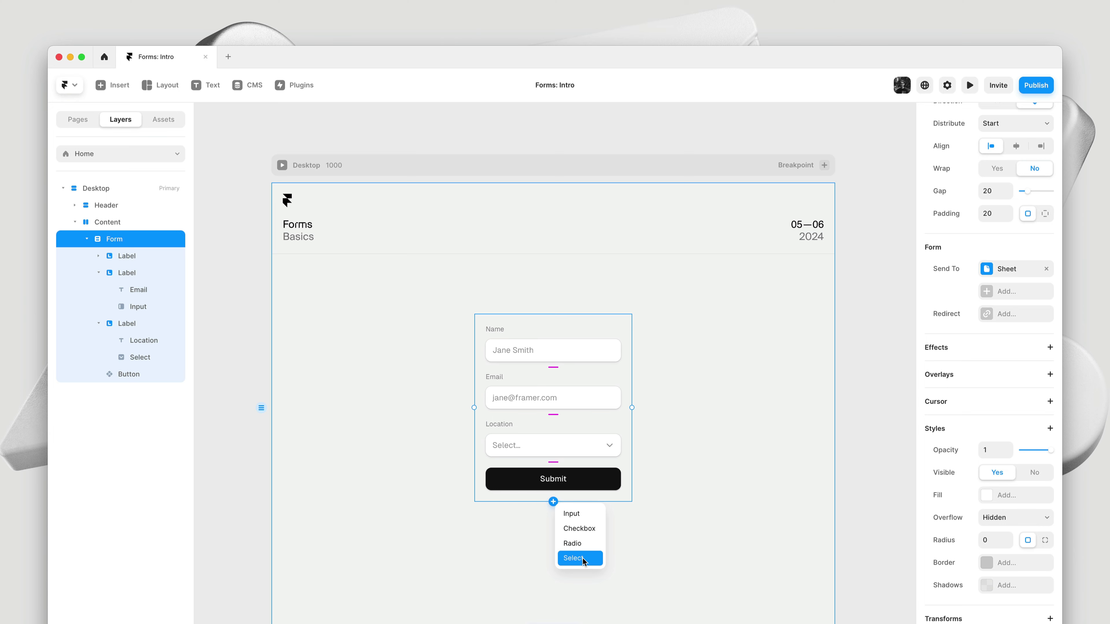
left_click(588, 534)
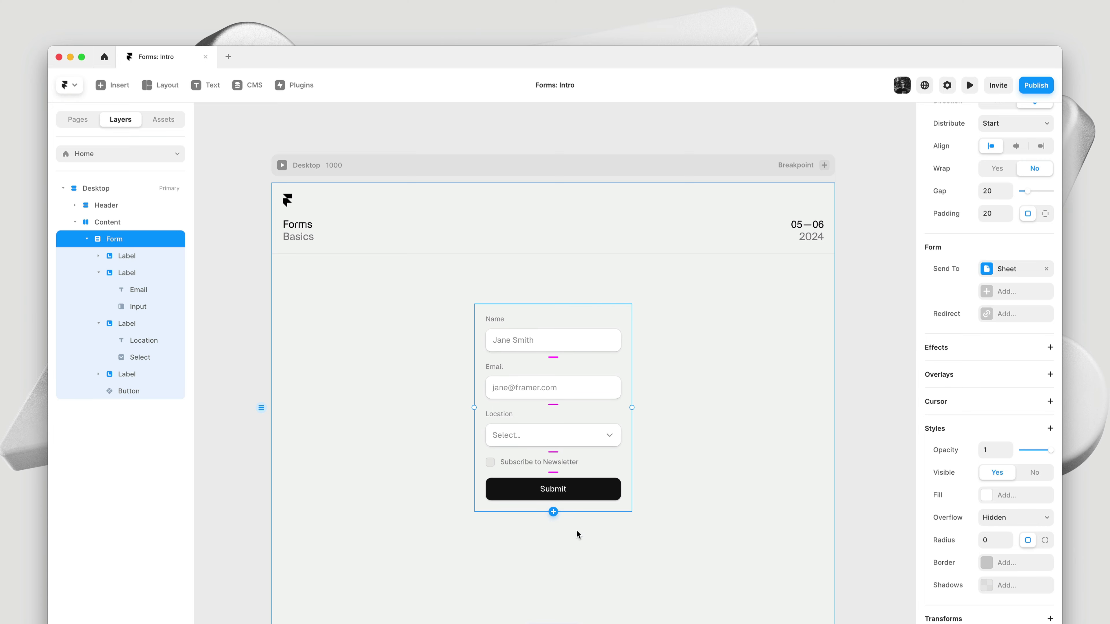
left_click(554, 513)
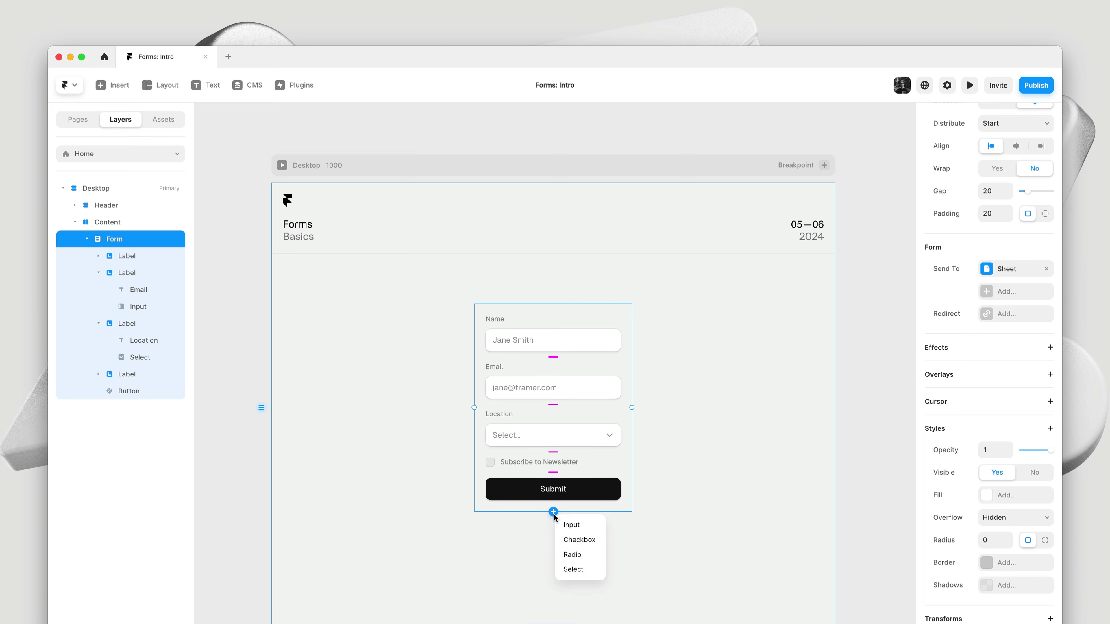
left_click(587, 552)
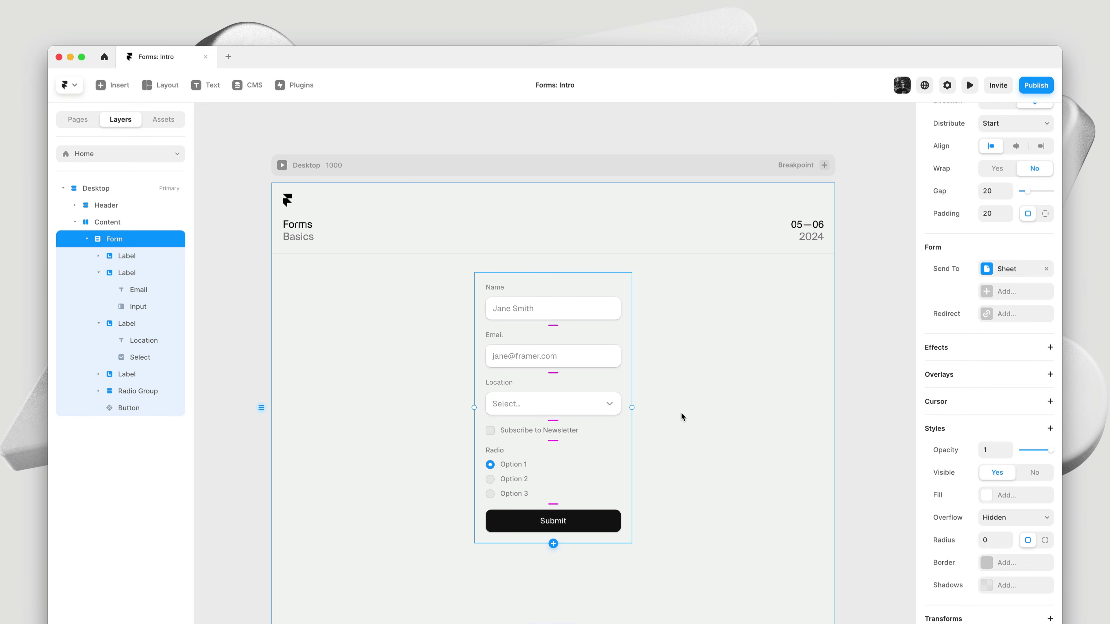
Check the Name input's Type and extra property lists, keeping Text, then select the Location dropdown
left_click(593, 305)
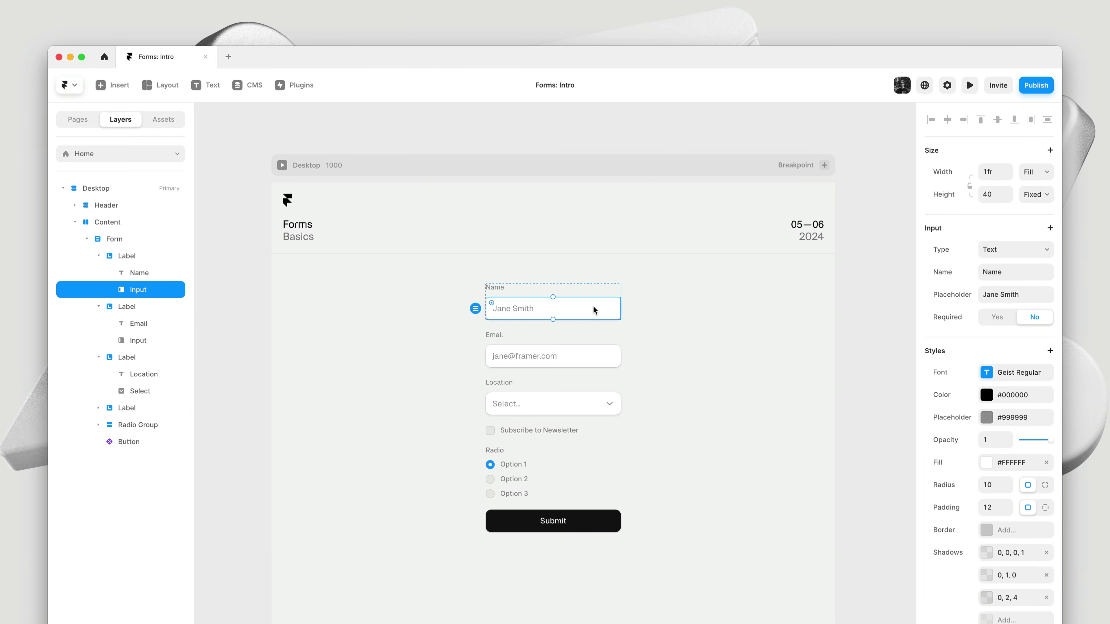
left_click(1012, 250)
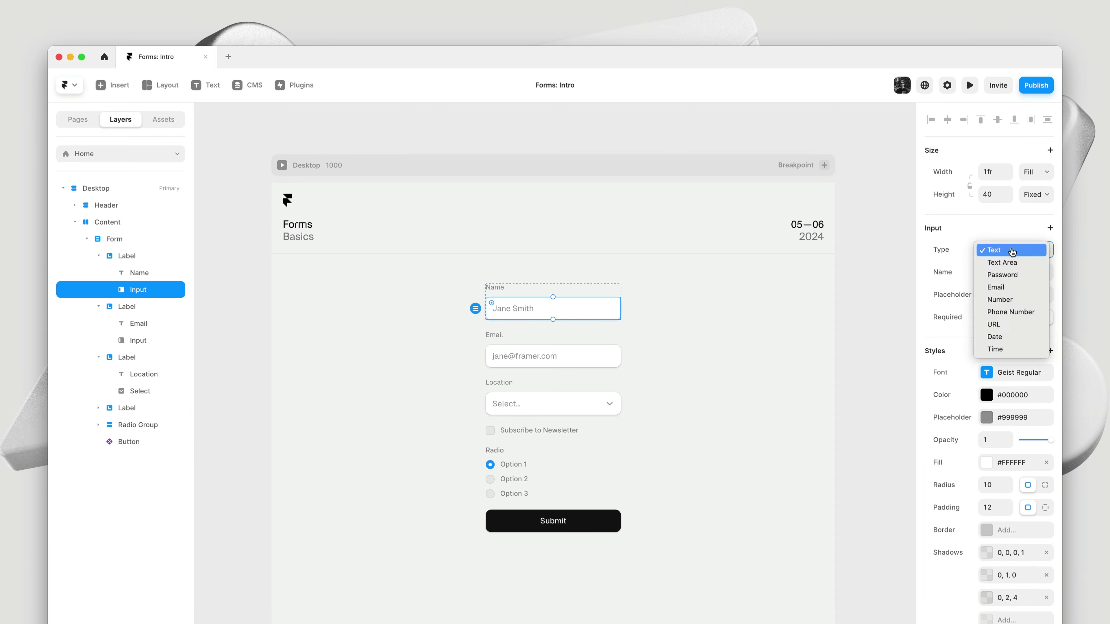
left_click(995, 234)
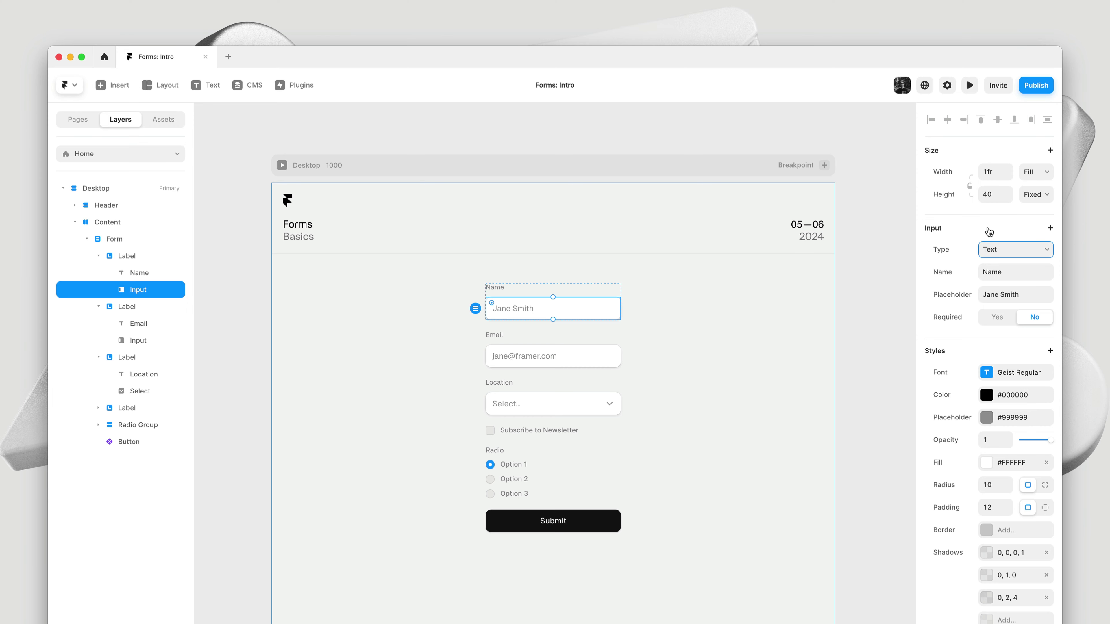
left_click(989, 230)
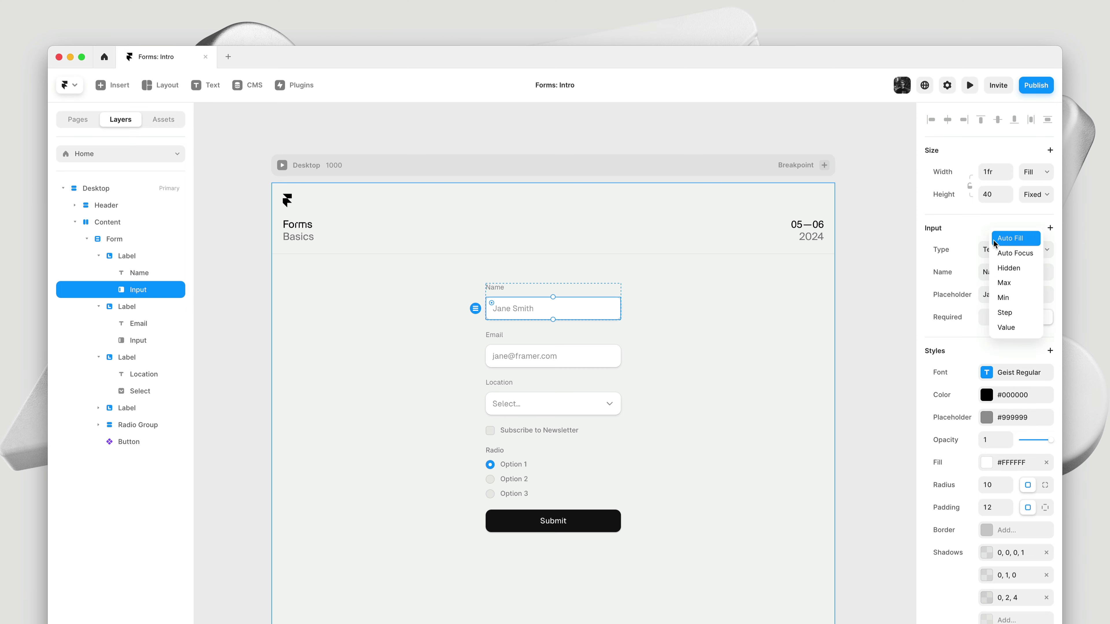
left_click(956, 238)
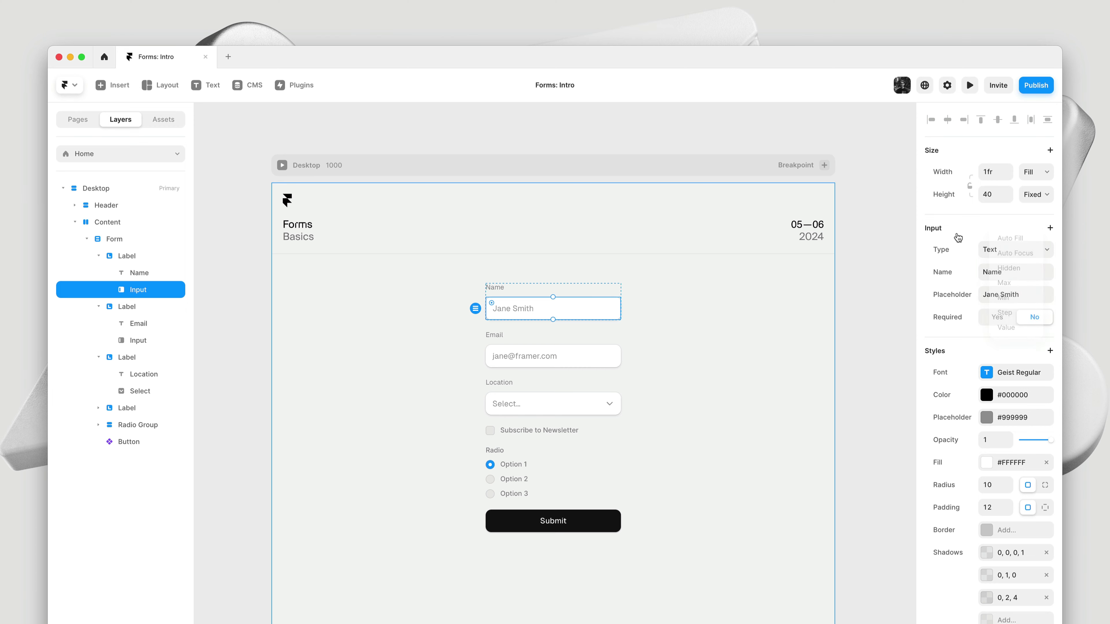
left_click(587, 405)
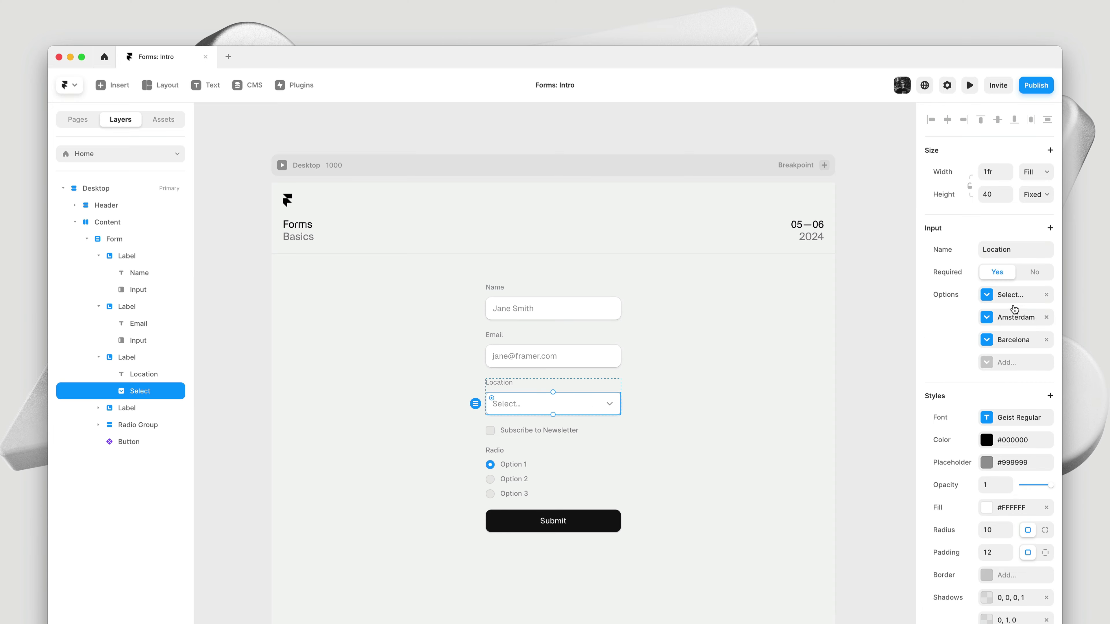
Add Location options london/London and valencia/Valencia after Amsterdam and Barcelona
left_click(1013, 327)
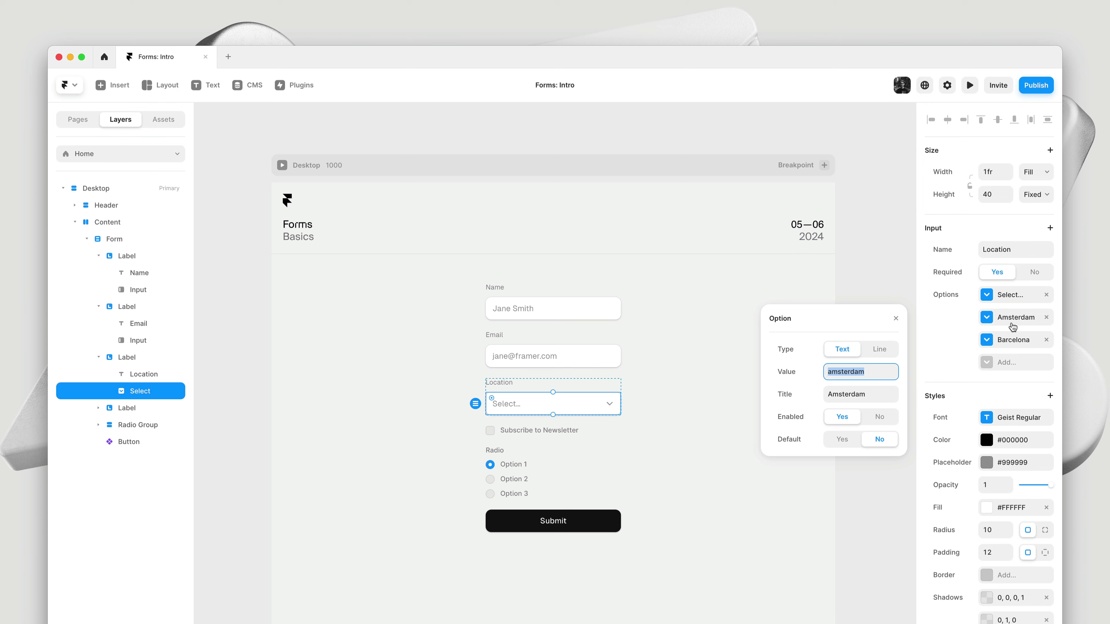
left_click(1011, 341)
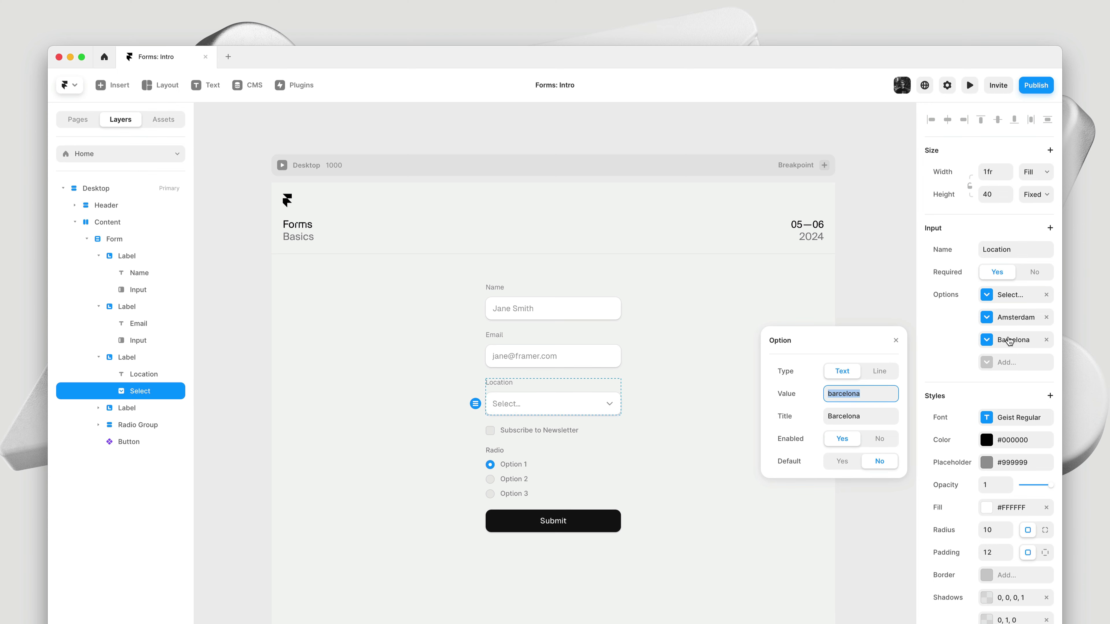
left_click(1005, 362)
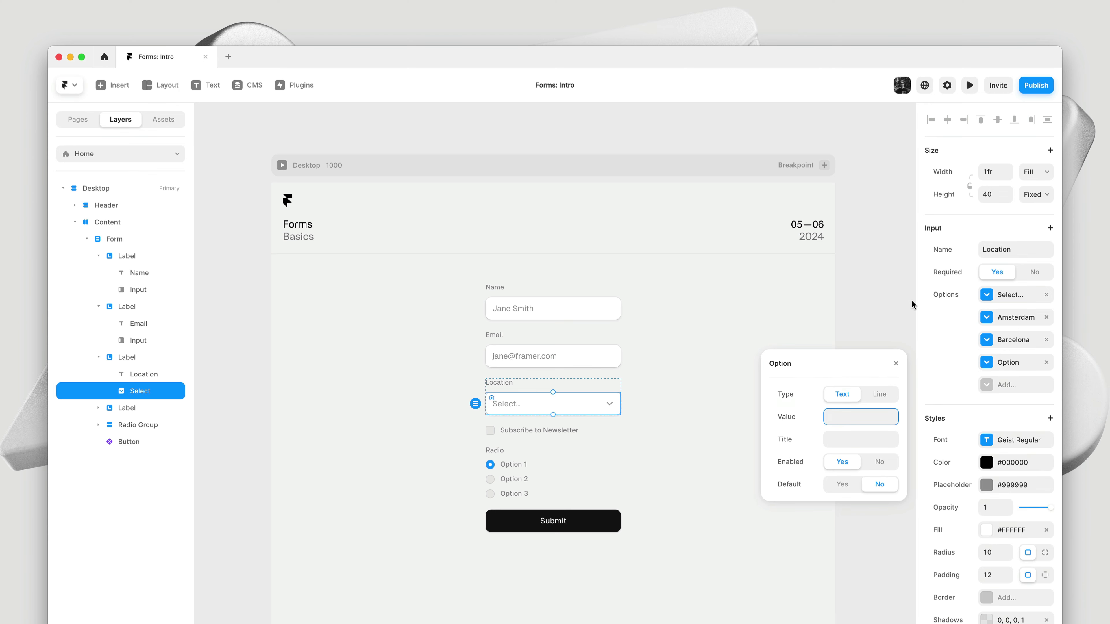
type("london")
key("Tab")
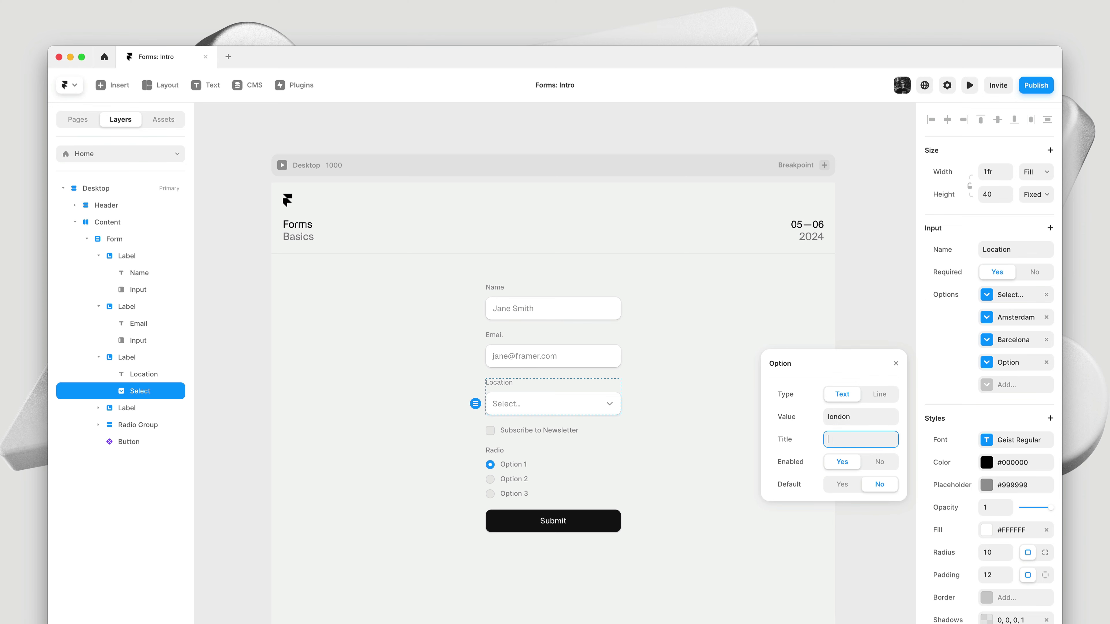
type("LONDON")
key("BackSpace")
key("BackSpace")
key("BackSpace")
key("BackSpace")
key("BackSpace")
type("ondon")
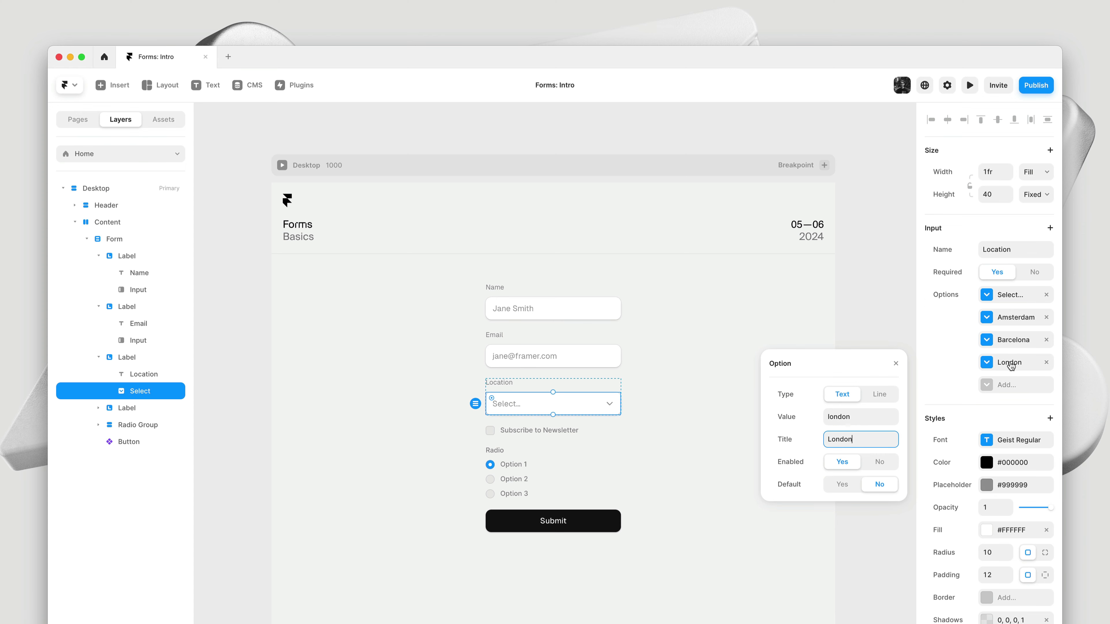
left_click(1010, 386)
type("valencia")
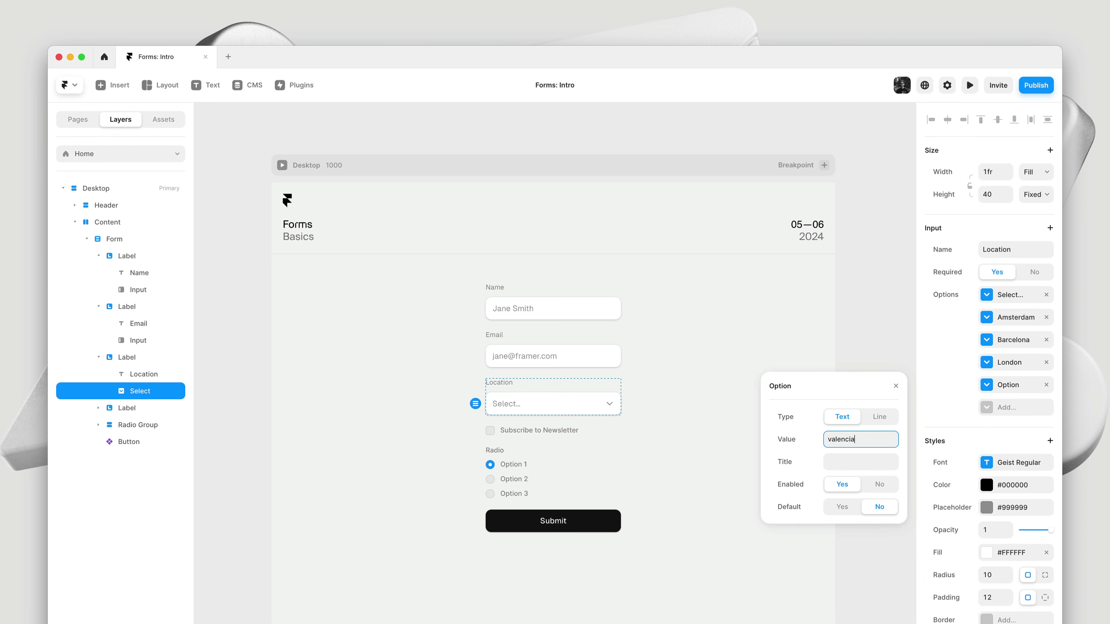
key("Tab")
type("Valencia")
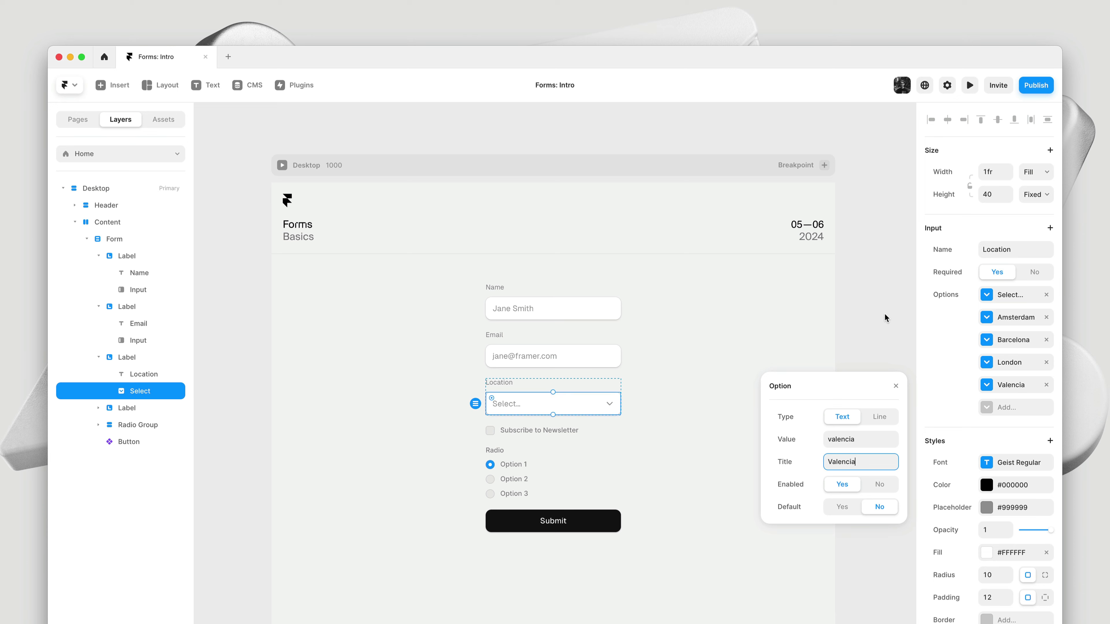
Add a divider line option and place it between Barcelona and London
left_click(1000, 408)
left_click(880, 439)
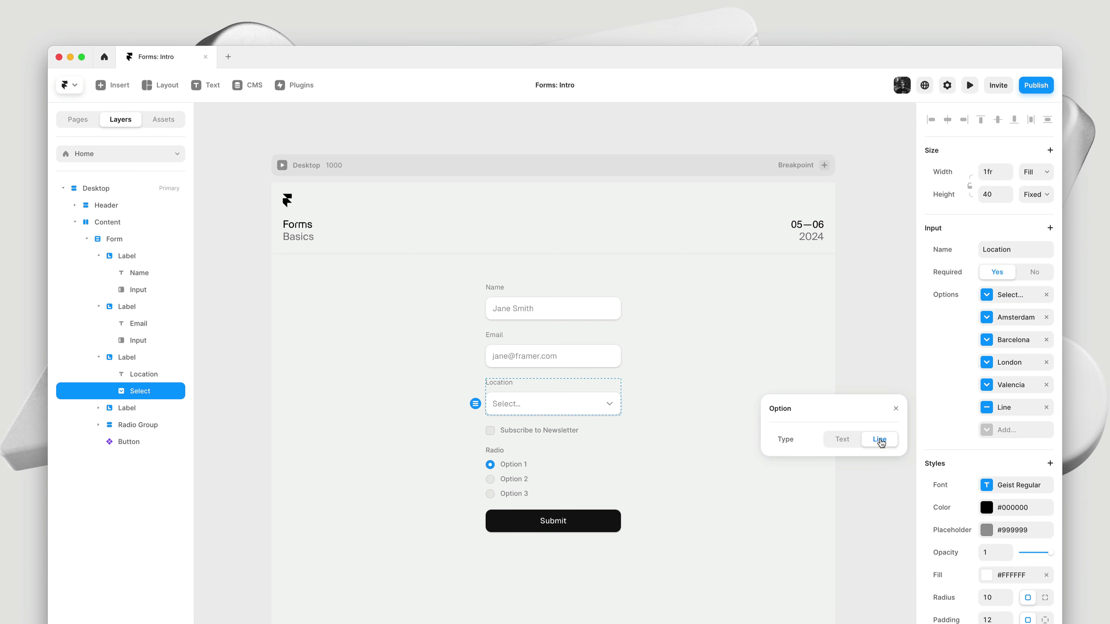
left_click_drag(1027, 406, 1029, 366)
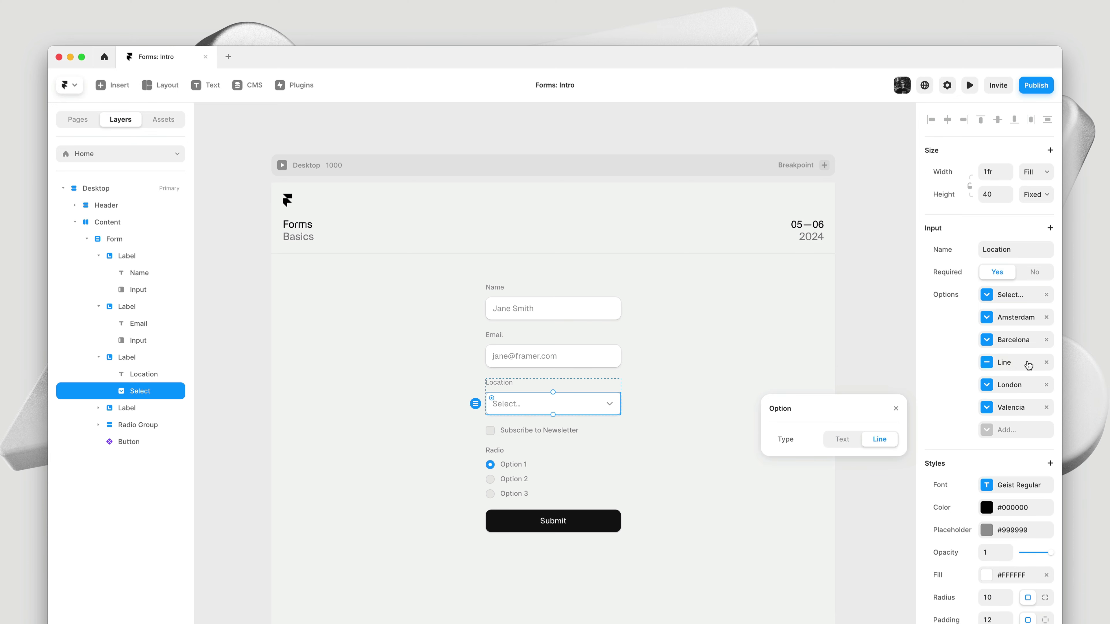
Preview the page and check the updated Location dropdown list
key("super+p")
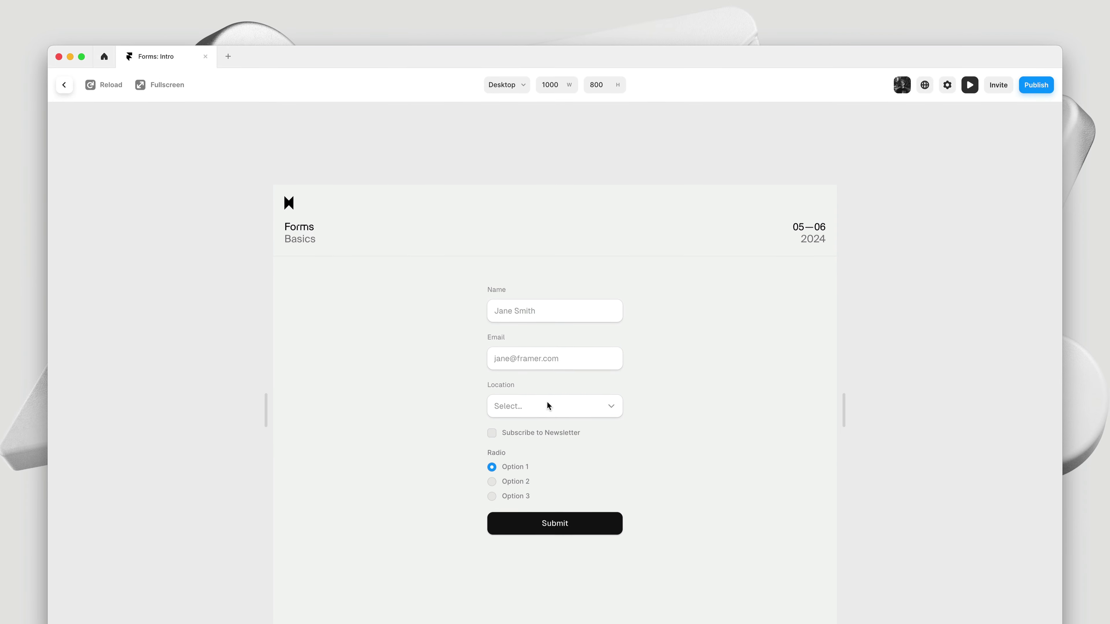
left_click(546, 401)
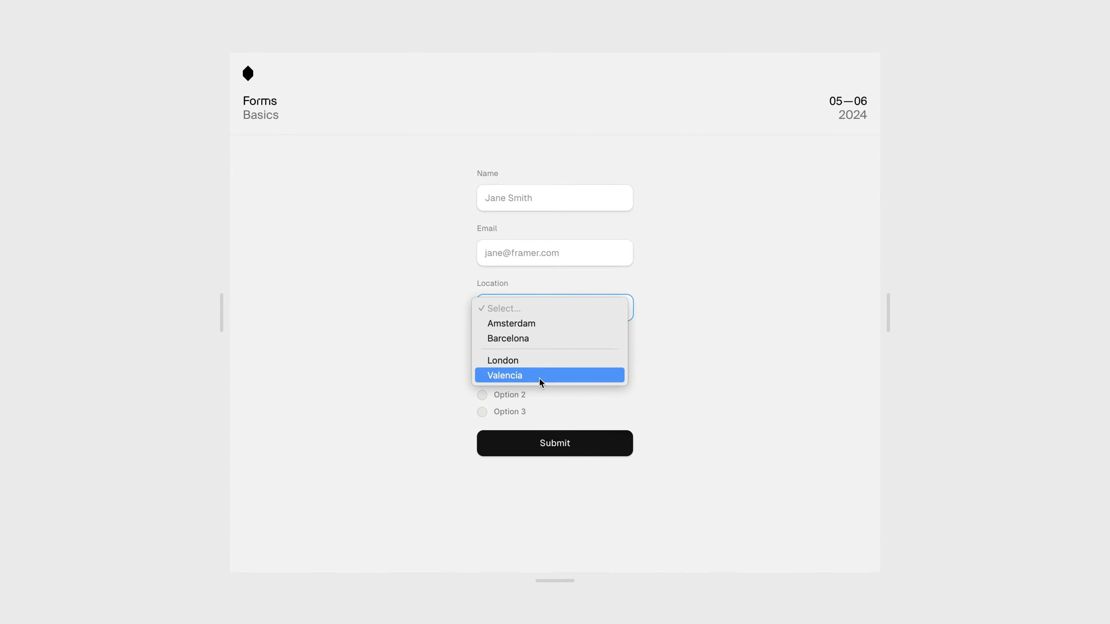
left_click(710, 291)
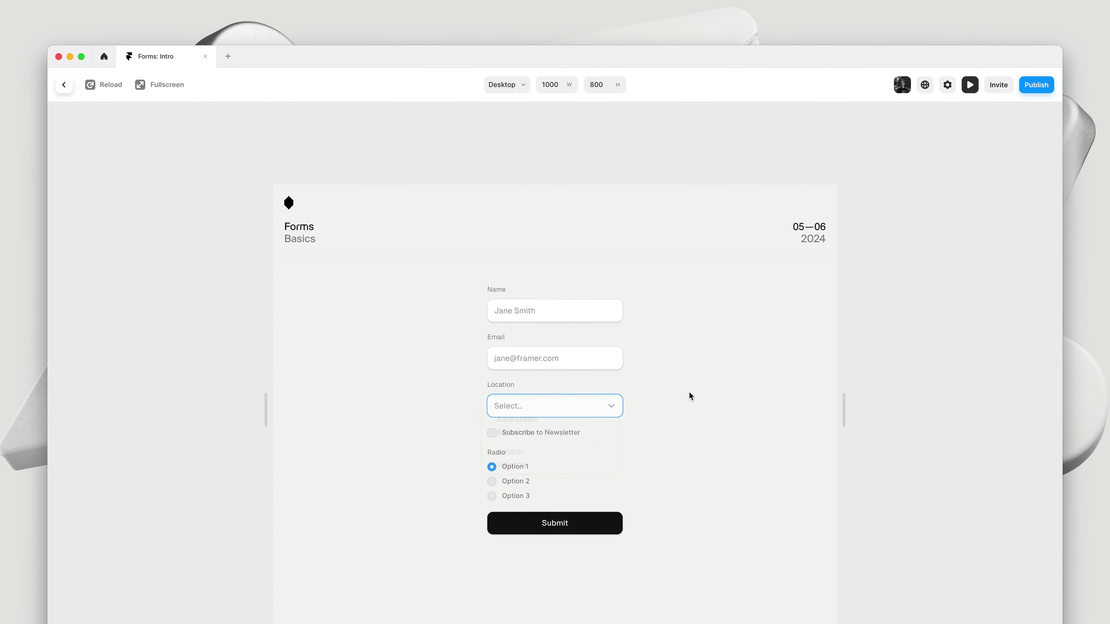
key("Escape")
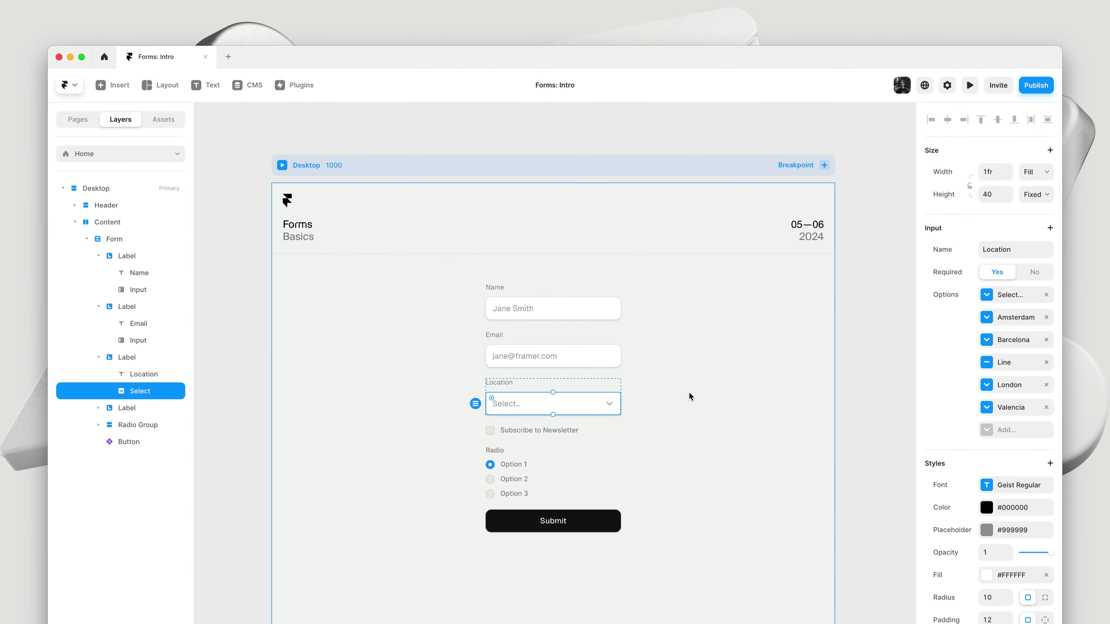
left_click(489, 431)
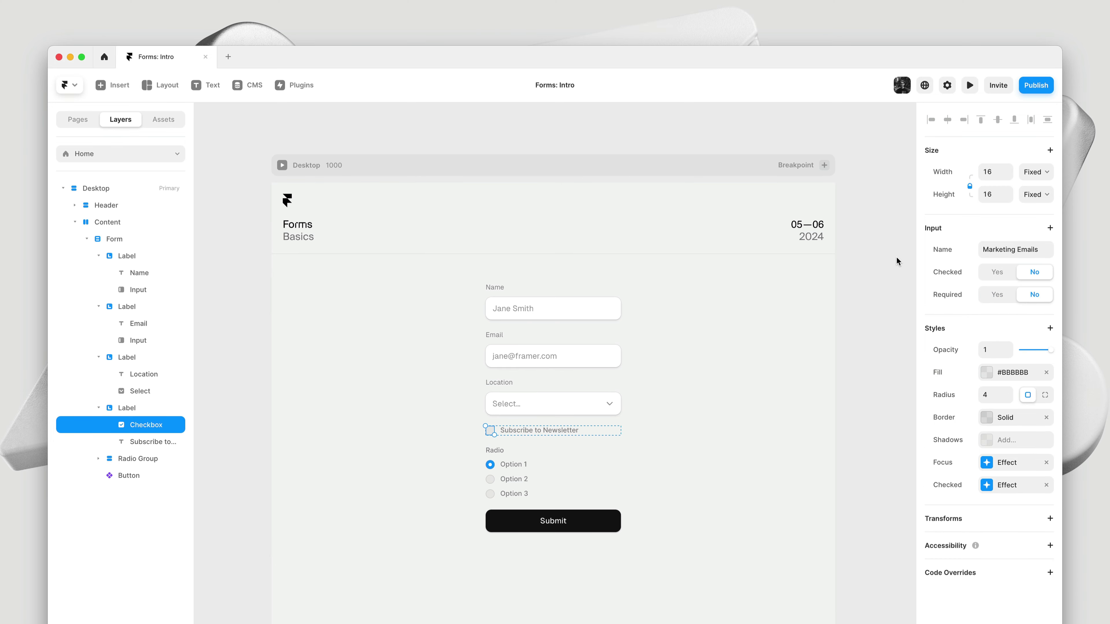
left_click(991, 274)
left_click(1042, 279)
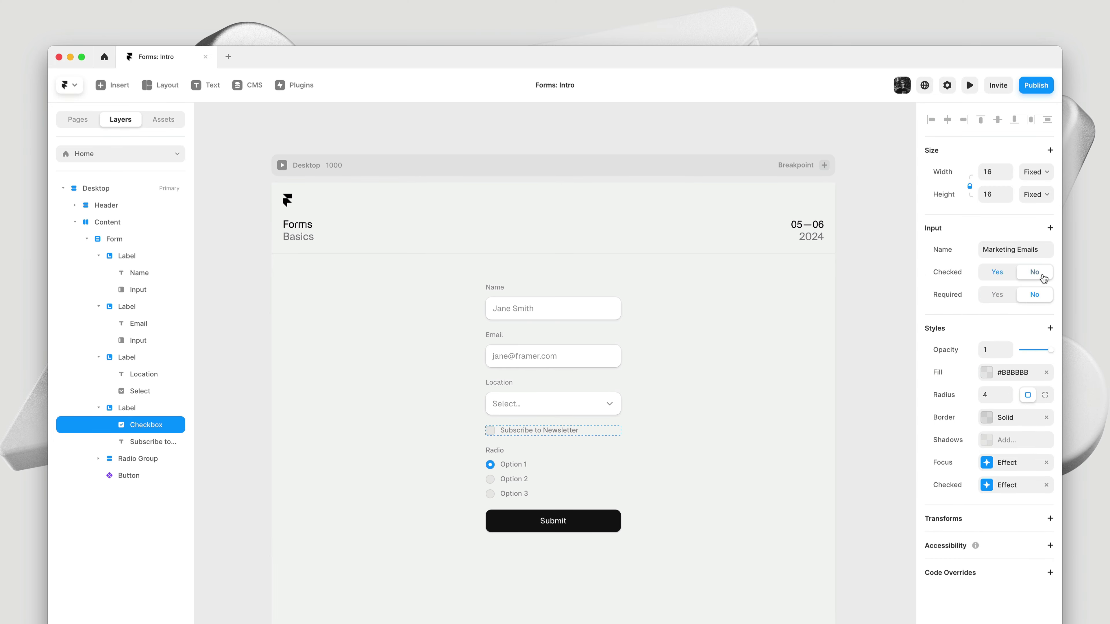
left_click(996, 276)
left_click(1032, 273)
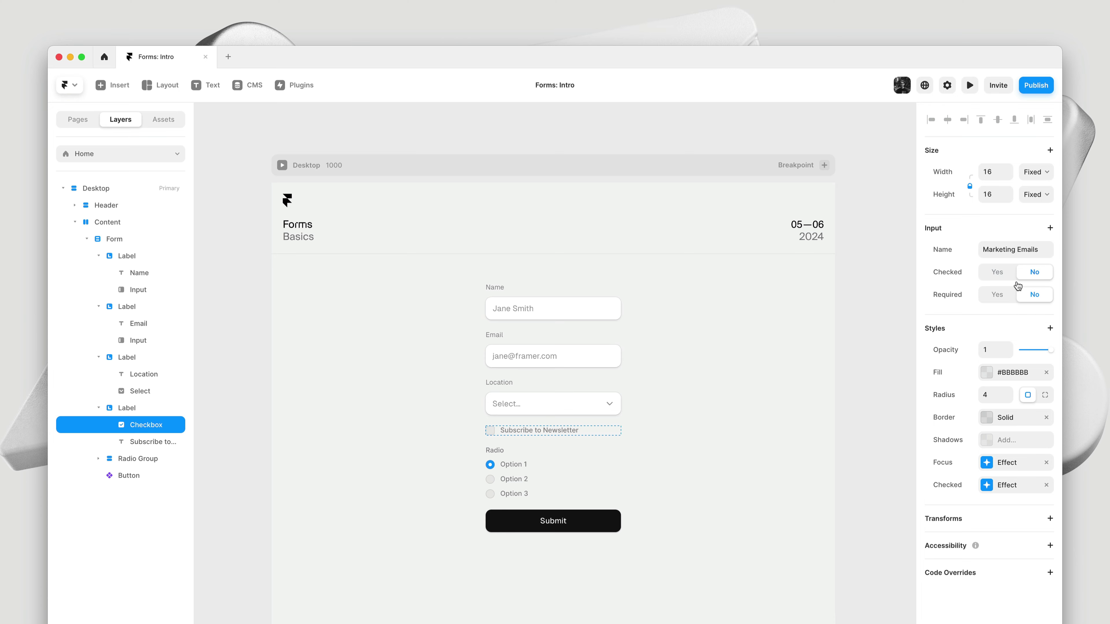
left_click(490, 465)
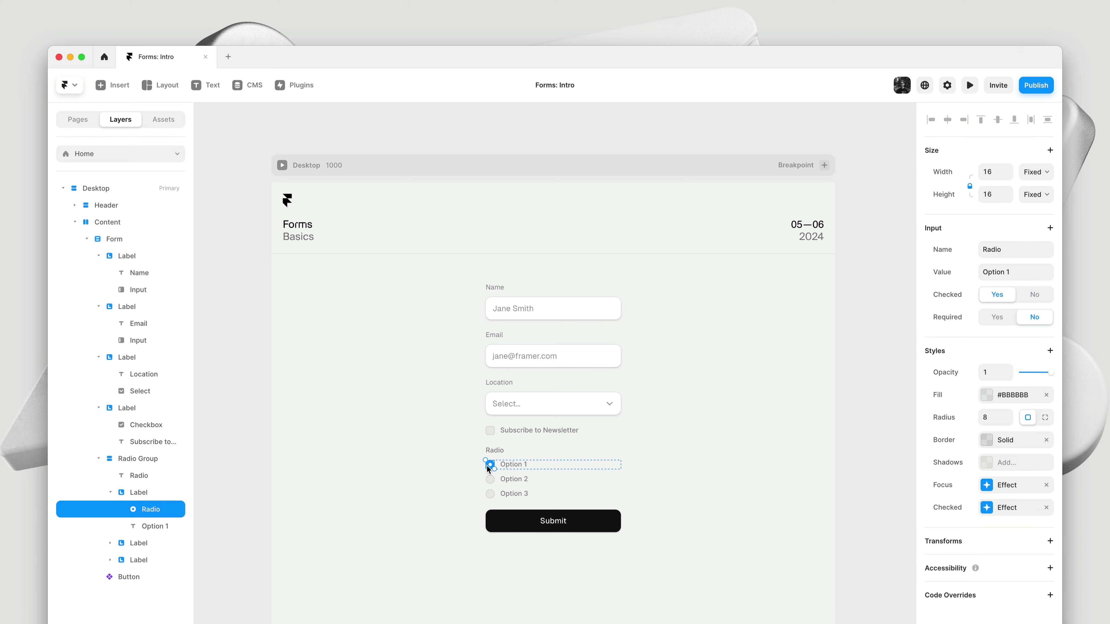
left_click(490, 480)
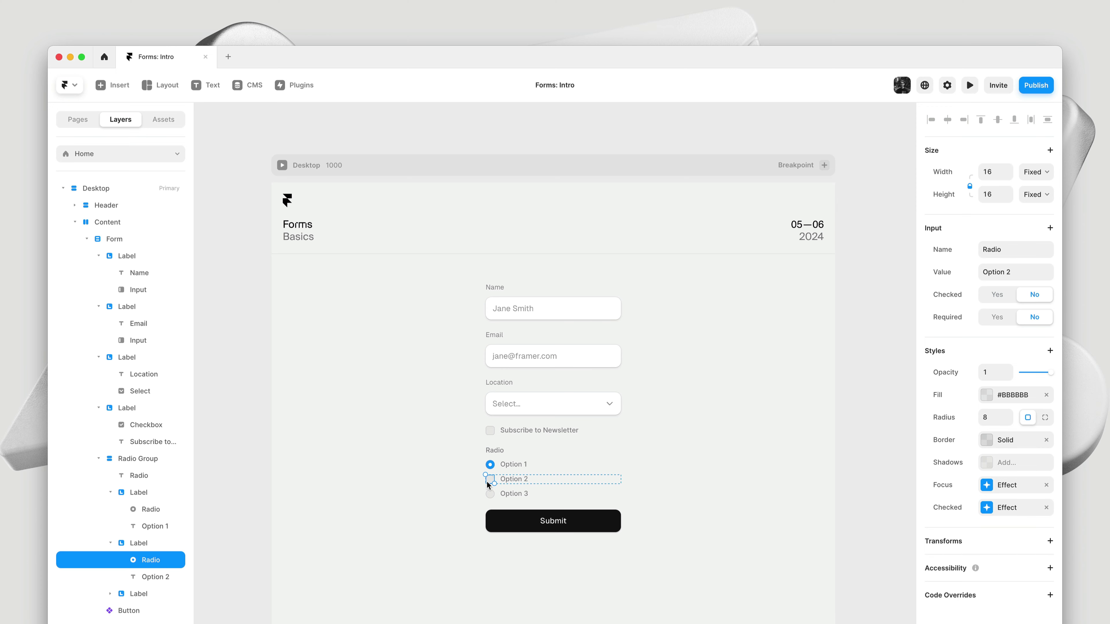
left_click(490, 493)
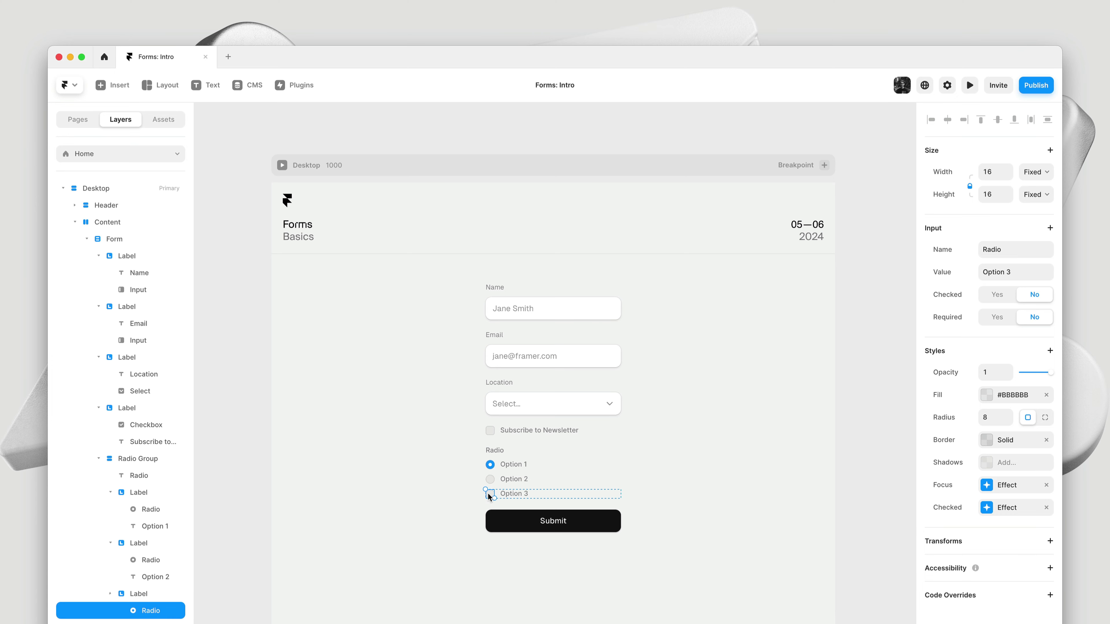
left_click(490, 465)
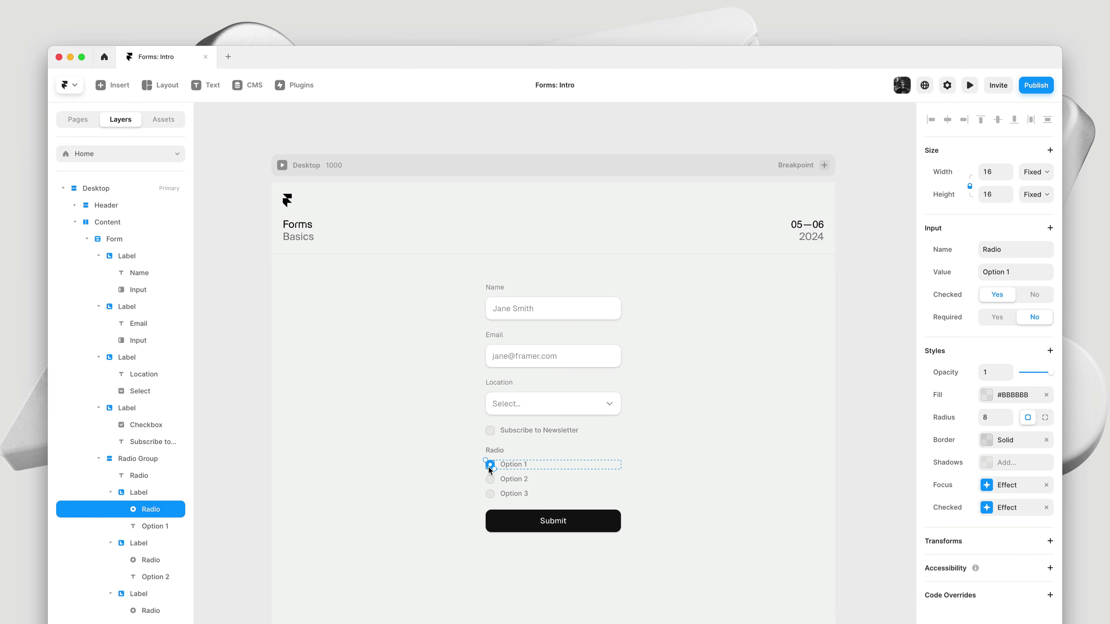
left_click(797, 403)
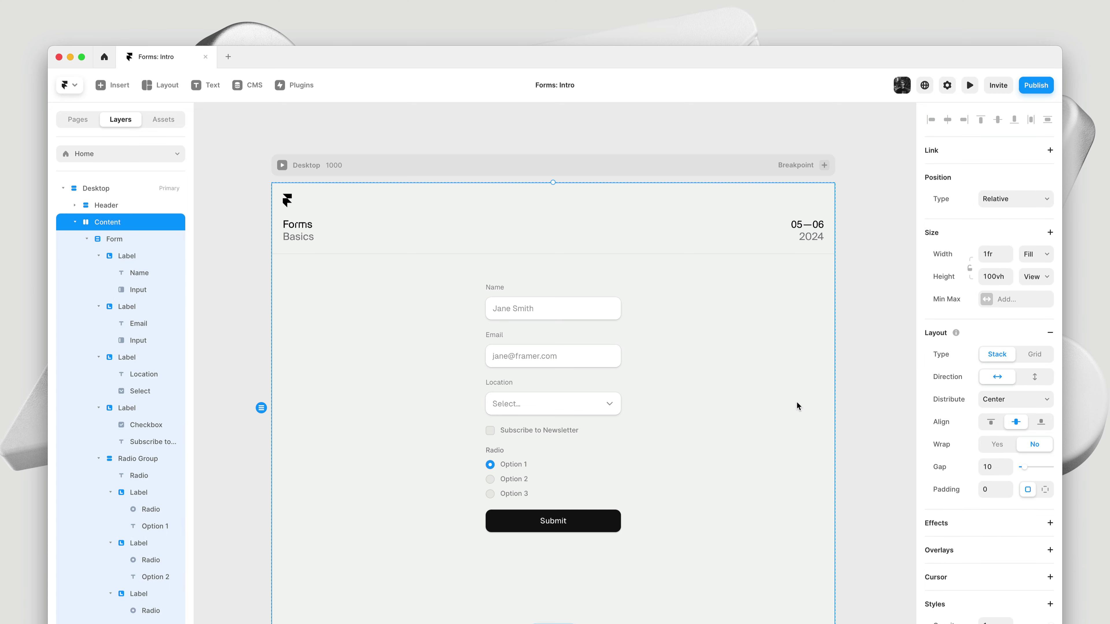
In preview, choose Option 2, tick Subscribe to Newsletter, and focus Email and Name via their labels
key("super+p")
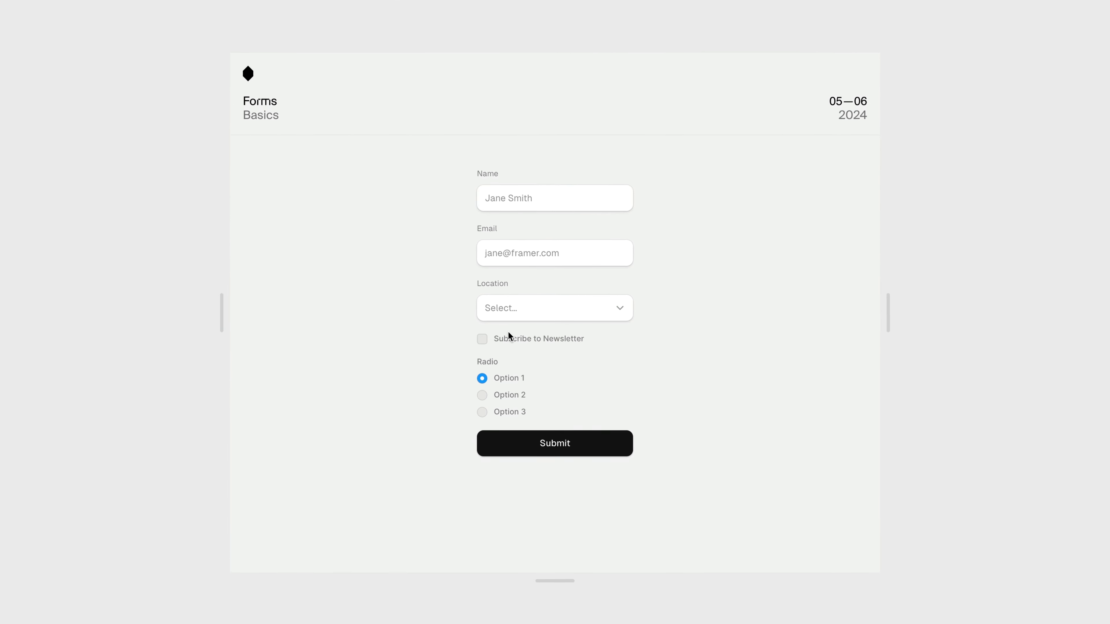
left_click(508, 396)
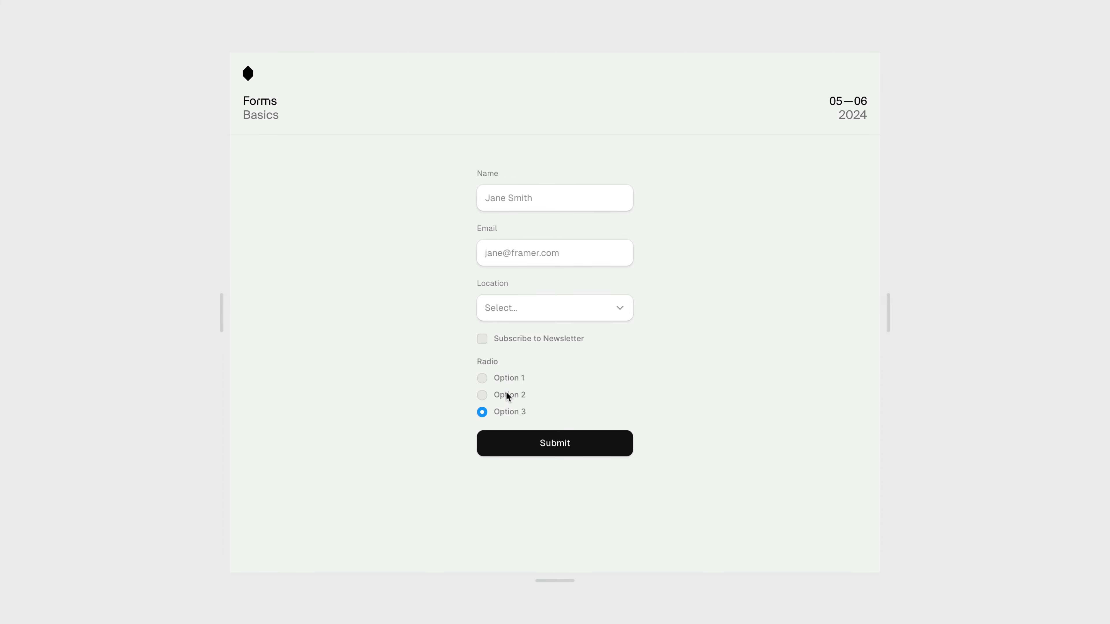
left_click(482, 334)
left_click(492, 227)
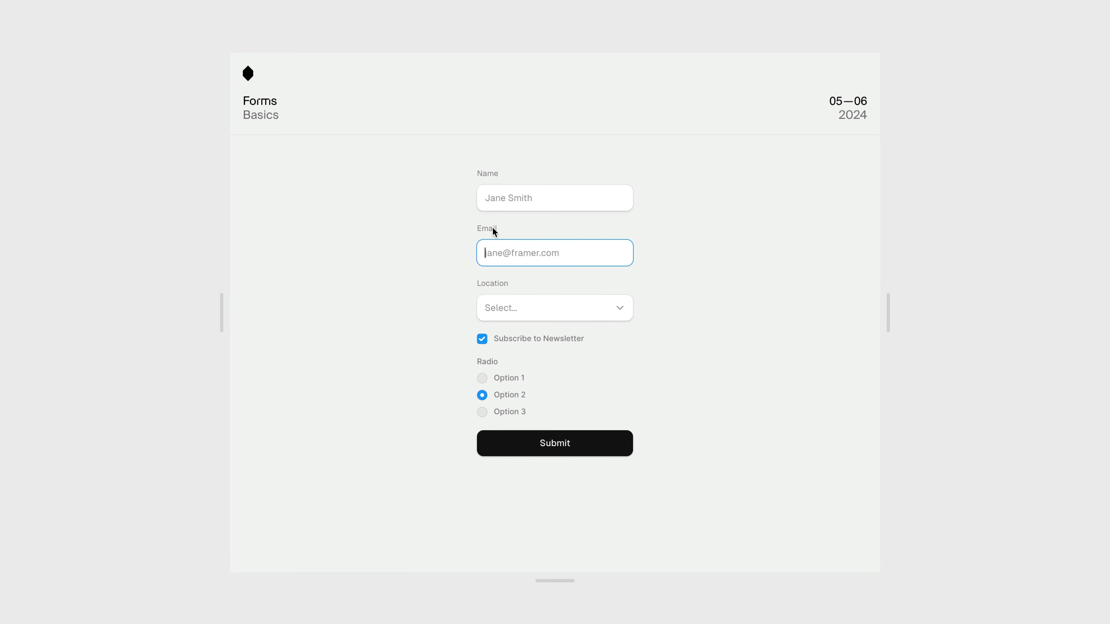
left_click(490, 175)
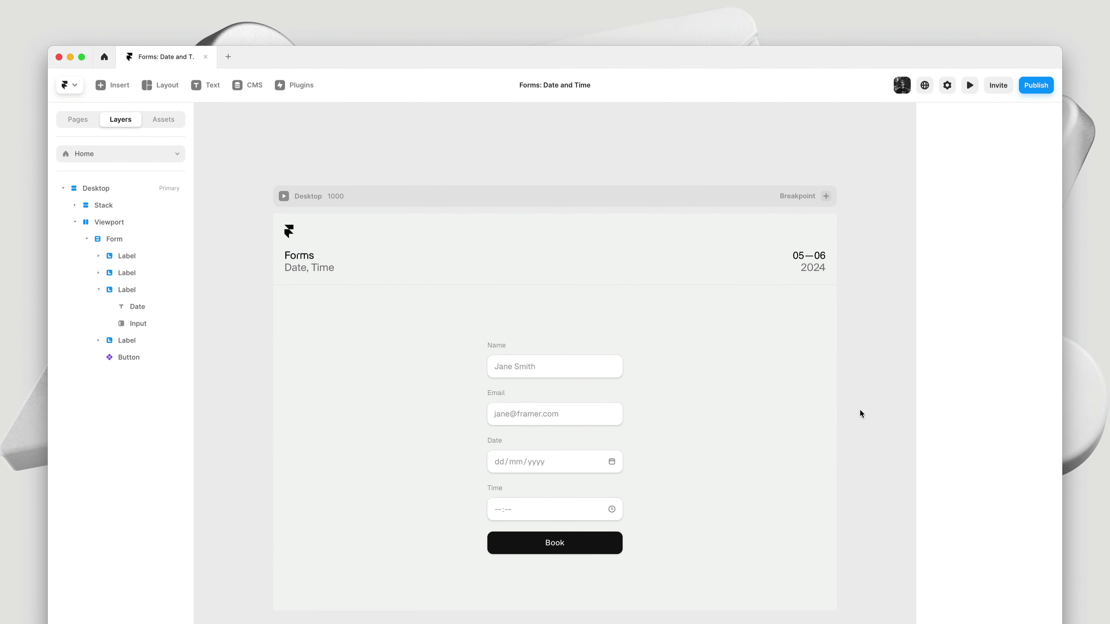
Confirm the Date and Time inputs' types, then preview the Forms: Date and Time page
left_click(583, 458)
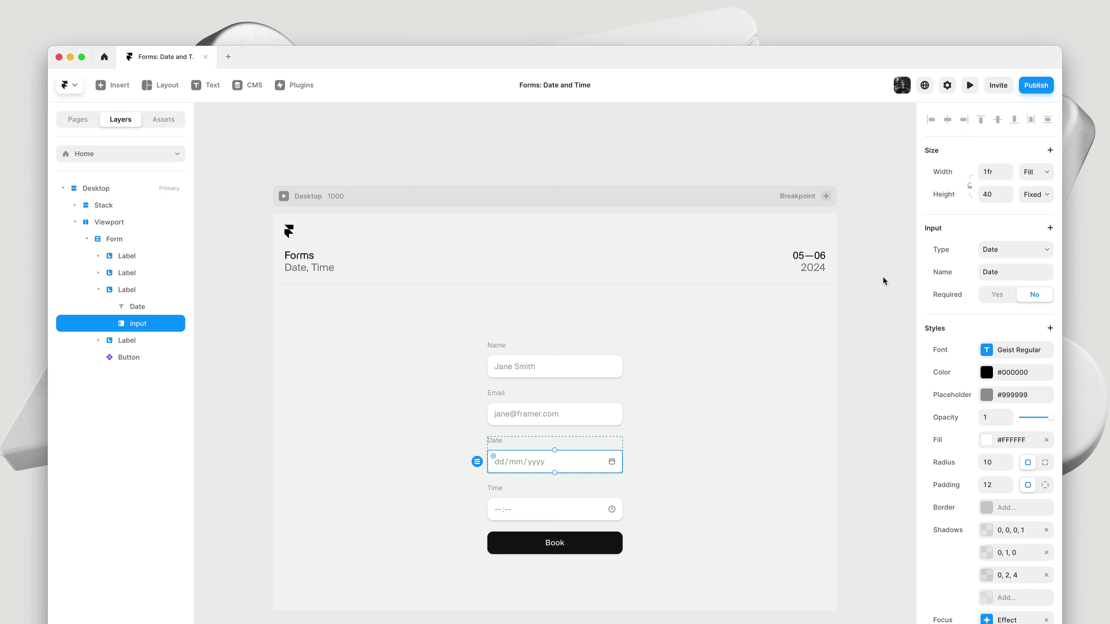
left_click(604, 508)
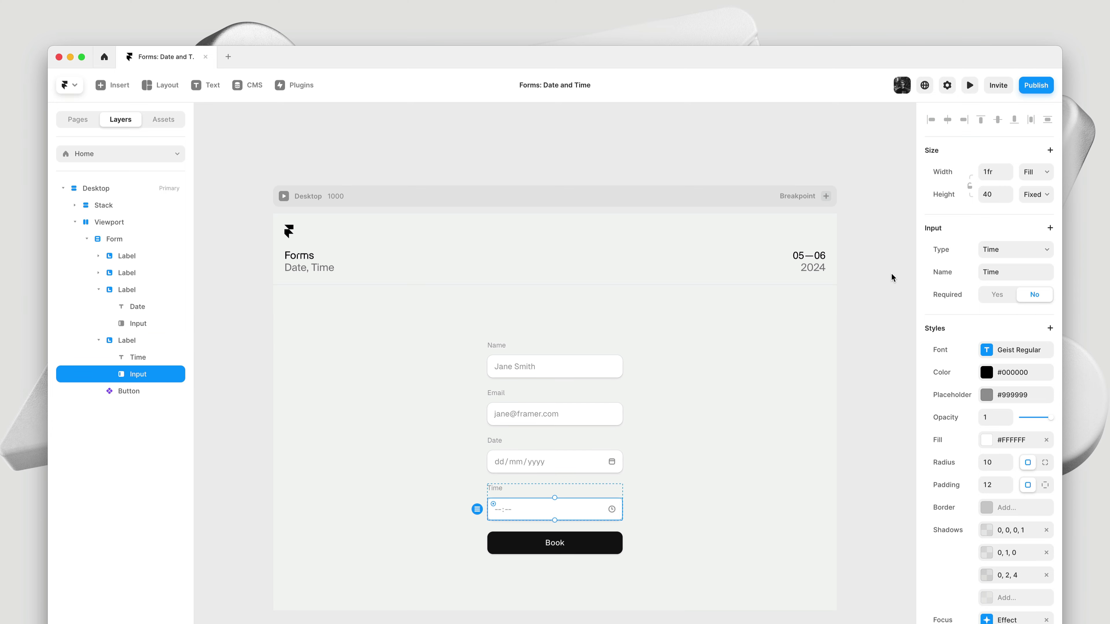
key("super+p")
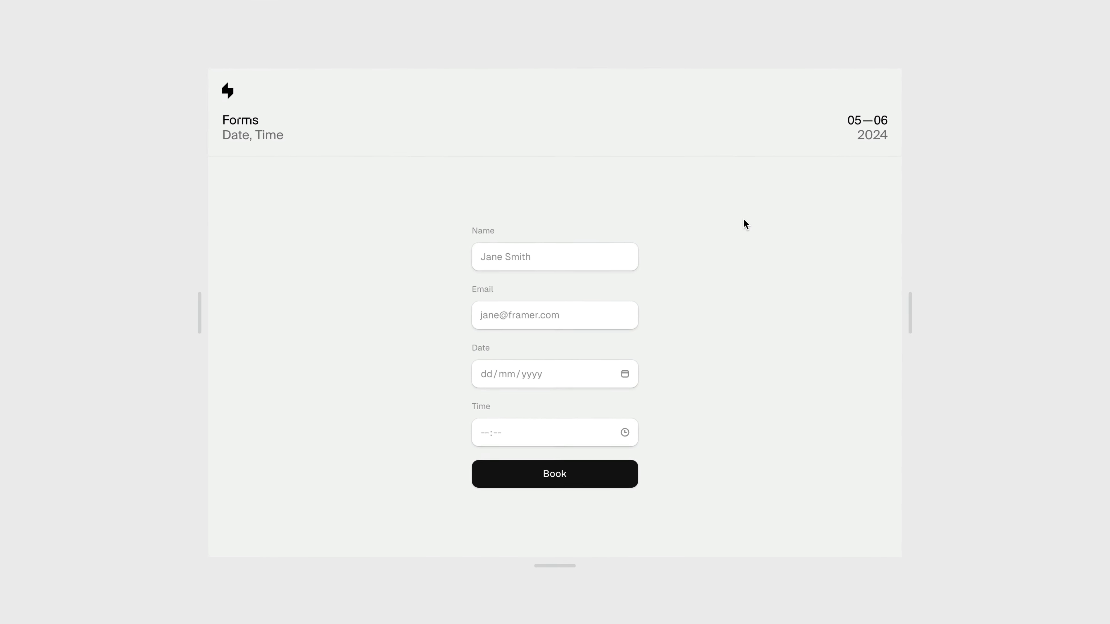
Enter a name, an e-mail address and date 12/12/2022, then select the Time field
left_click(572, 257)
type("B")
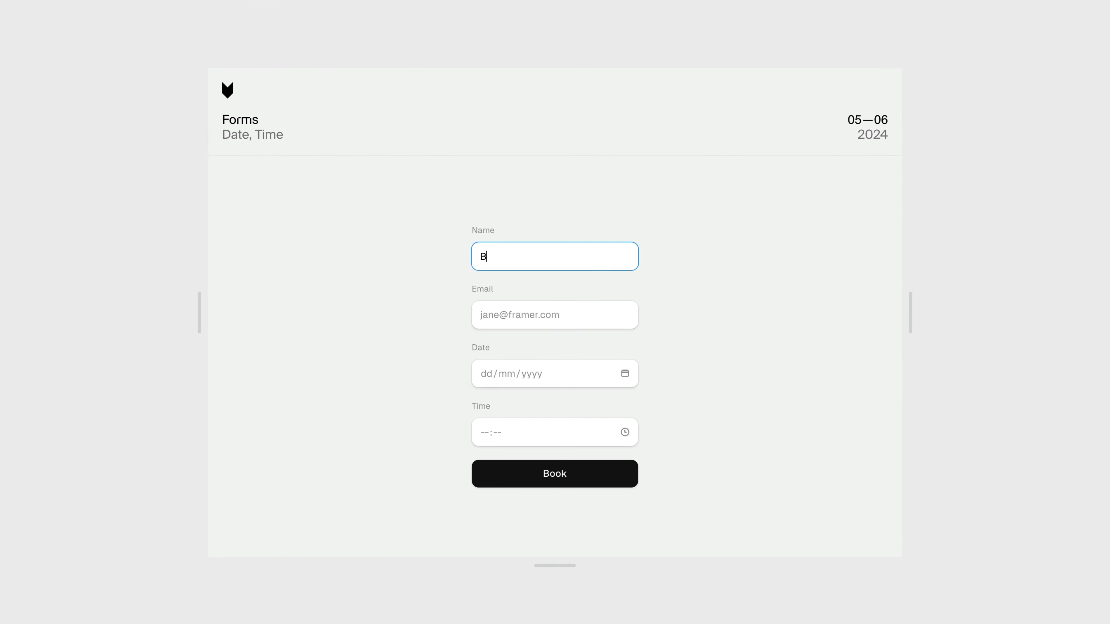
type("enjamin")
key("Tab")
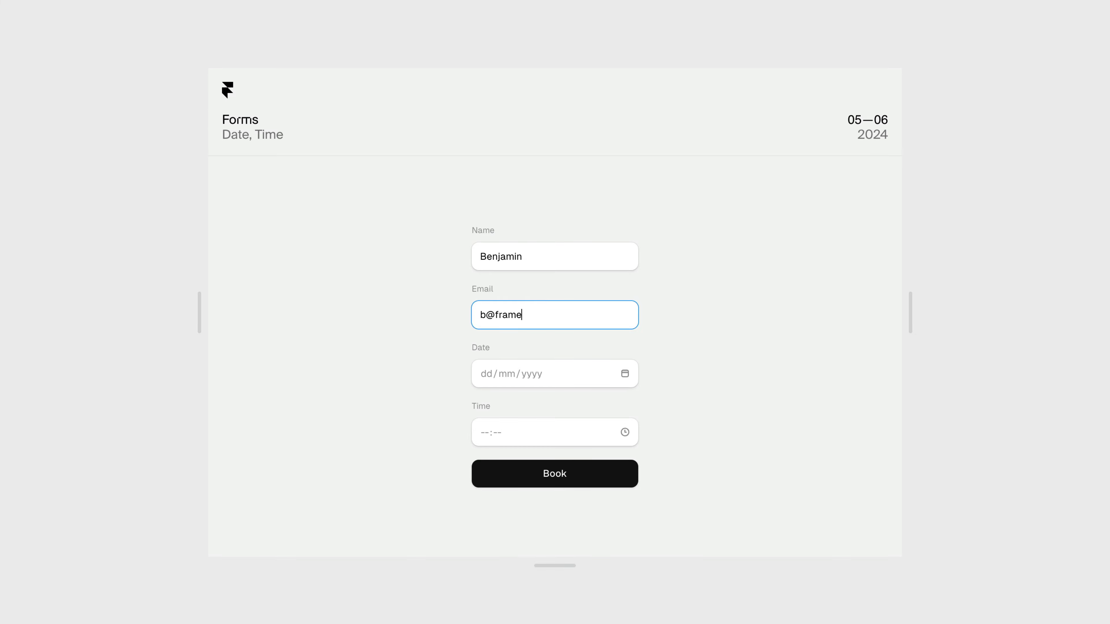
key("Tab")
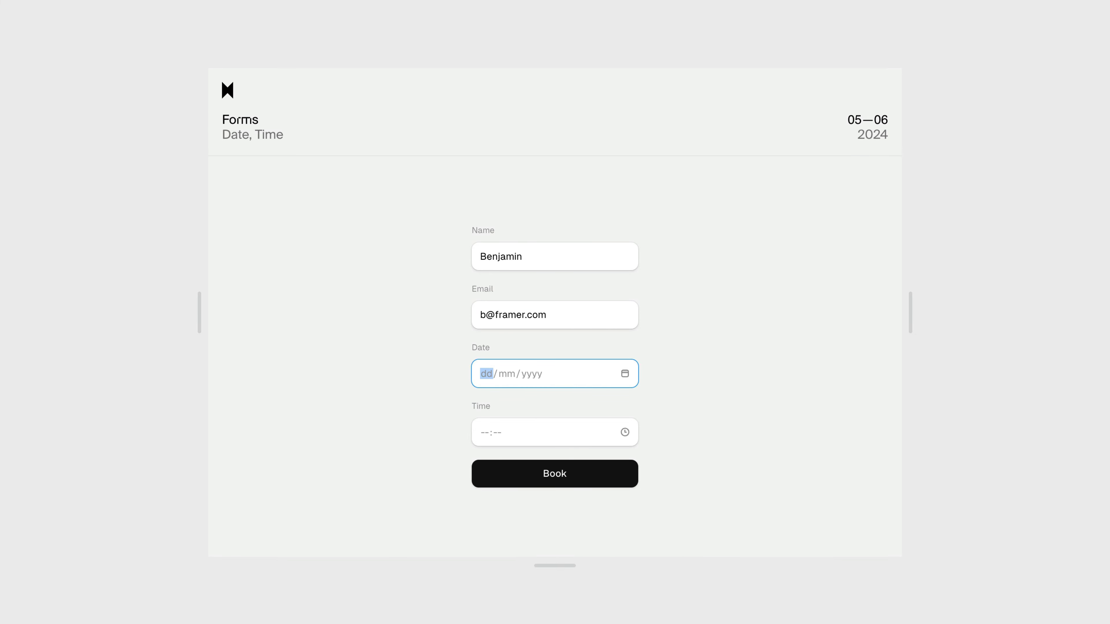
type("12122022")
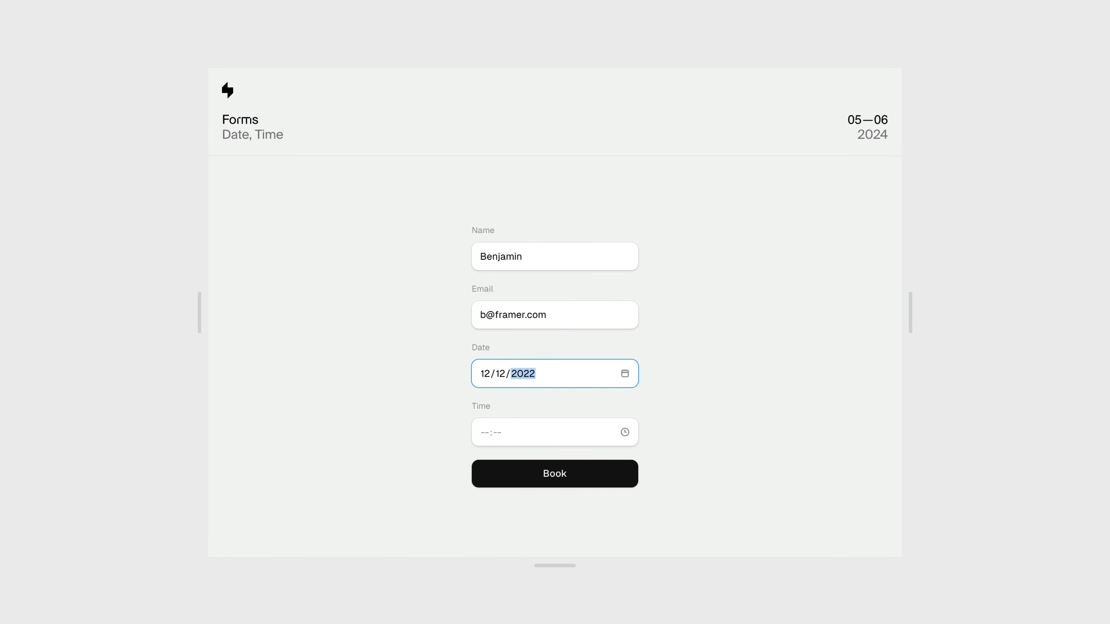
left_click(546, 427)
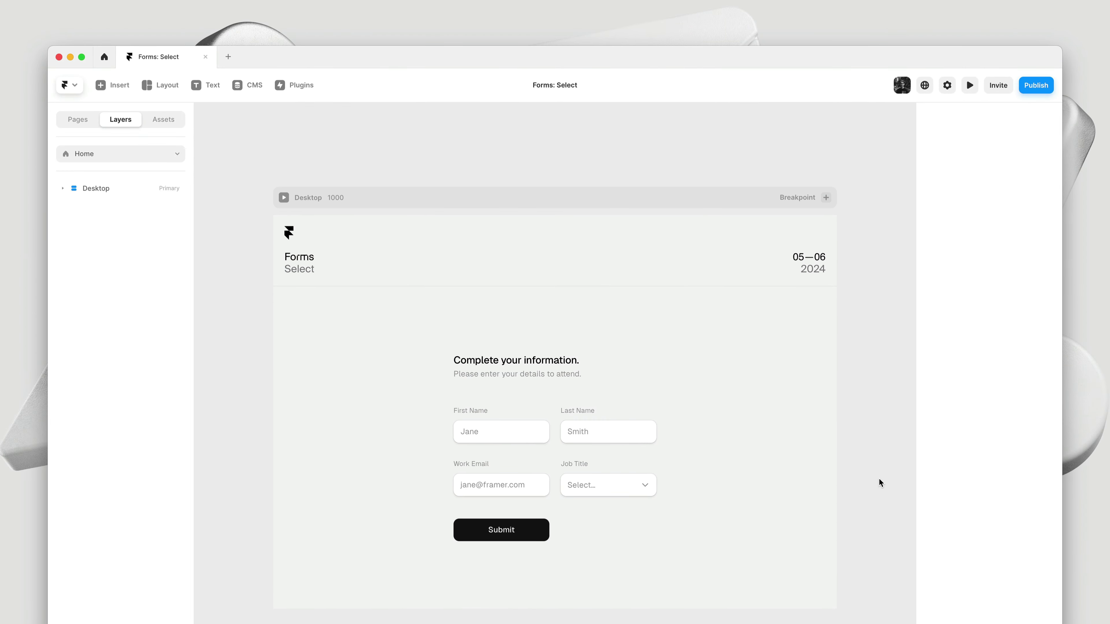
Inspect the Job Title select, then preview the Radio form and pick Windows, Linux, Windows, macOS
left_click(634, 478)
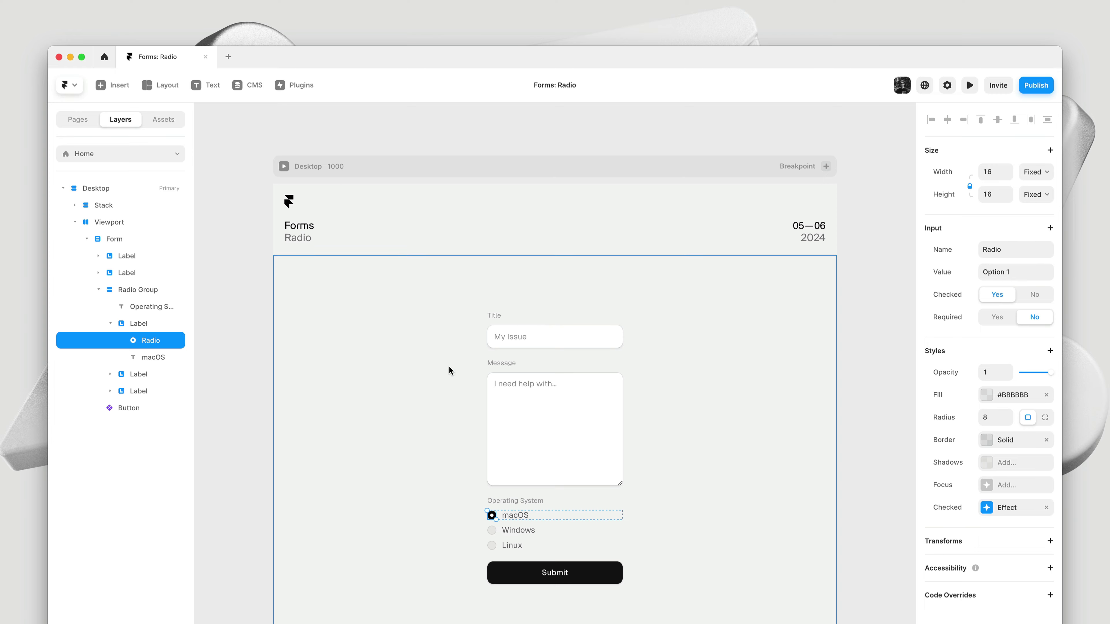
key("super+p")
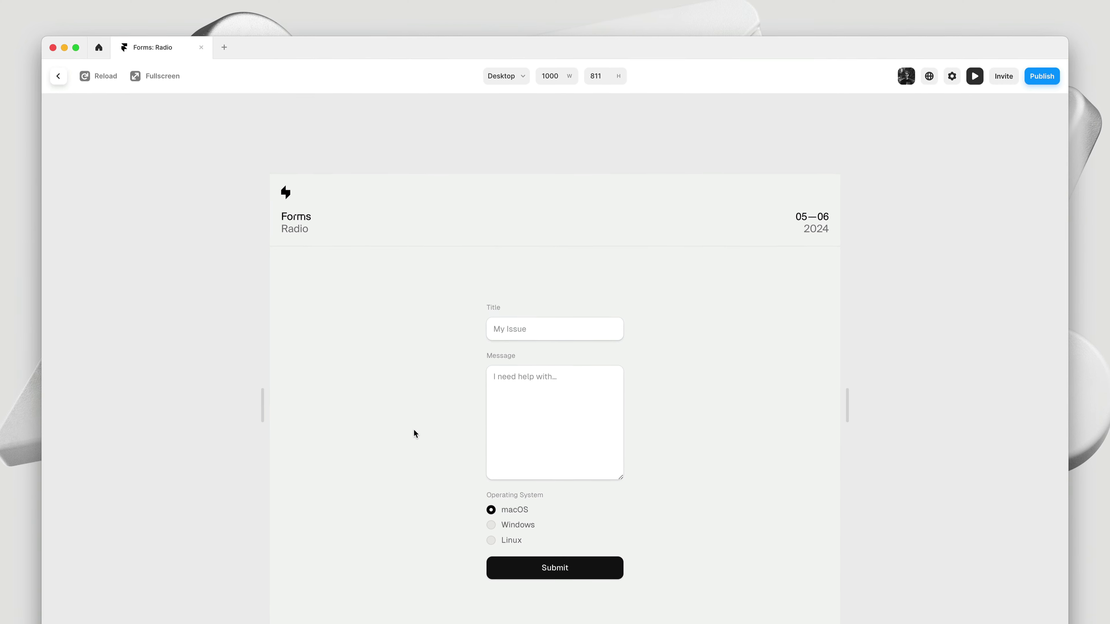
left_click(519, 528)
left_click(504, 472)
left_click(503, 459)
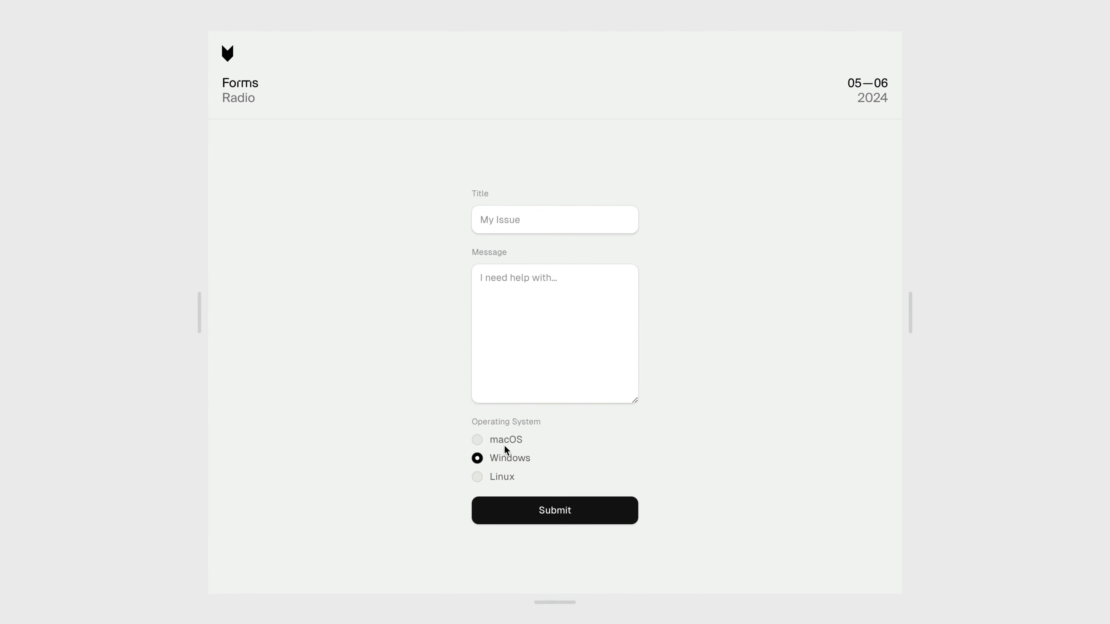
left_click(505, 444)
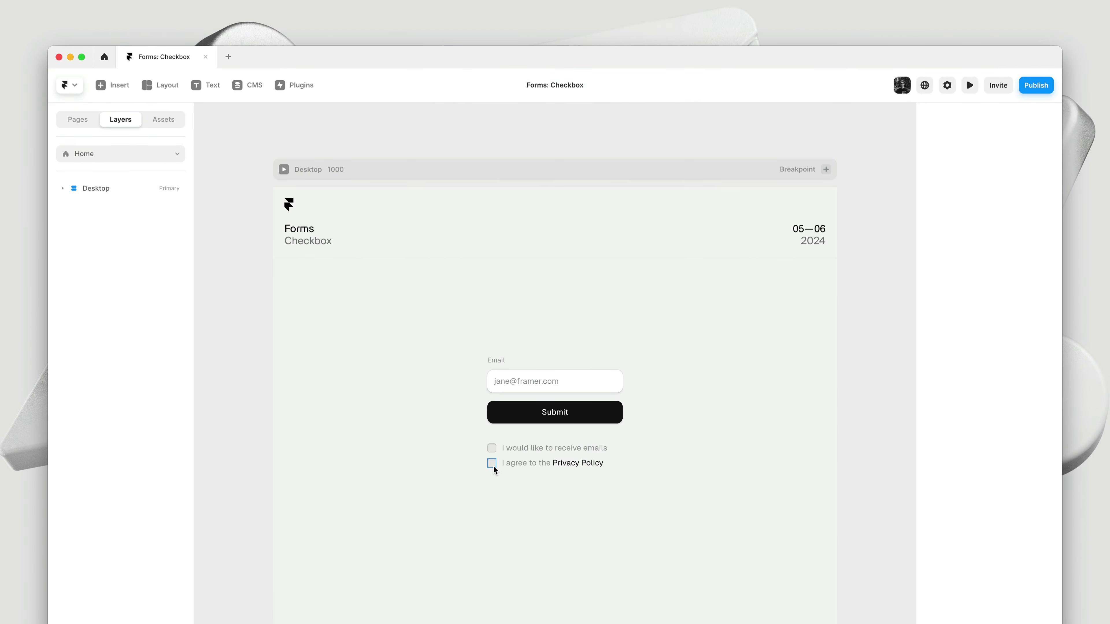
Select the 'I agree to the Privacy Policy' text layer in the Checkbox form
left_click(557, 464)
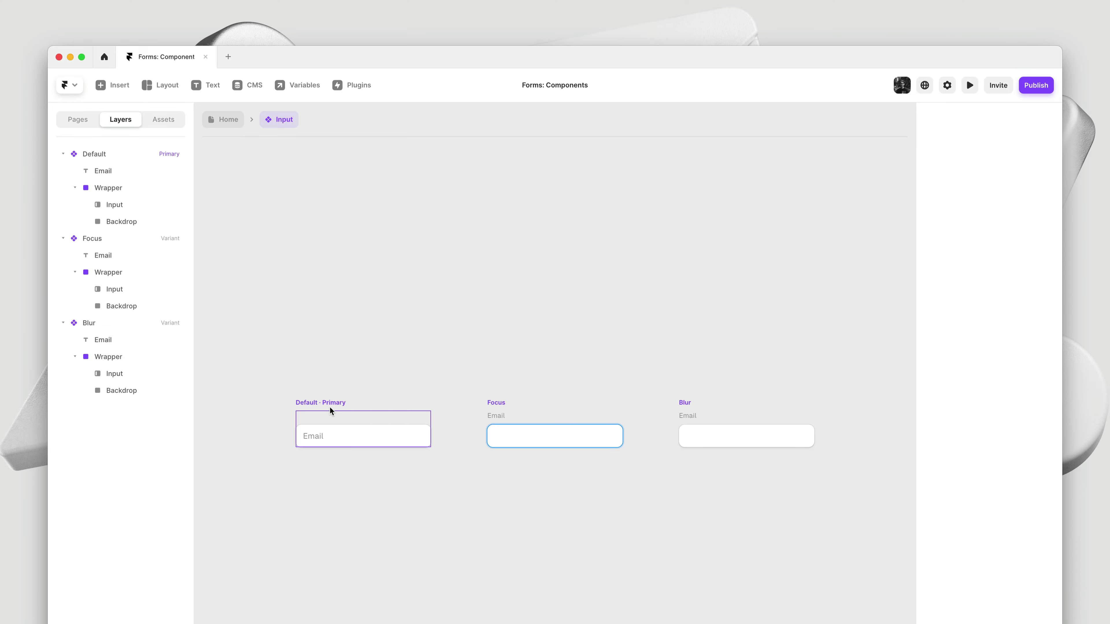
Select the Default variant's Email label, then its Input layer
left_click(312, 436)
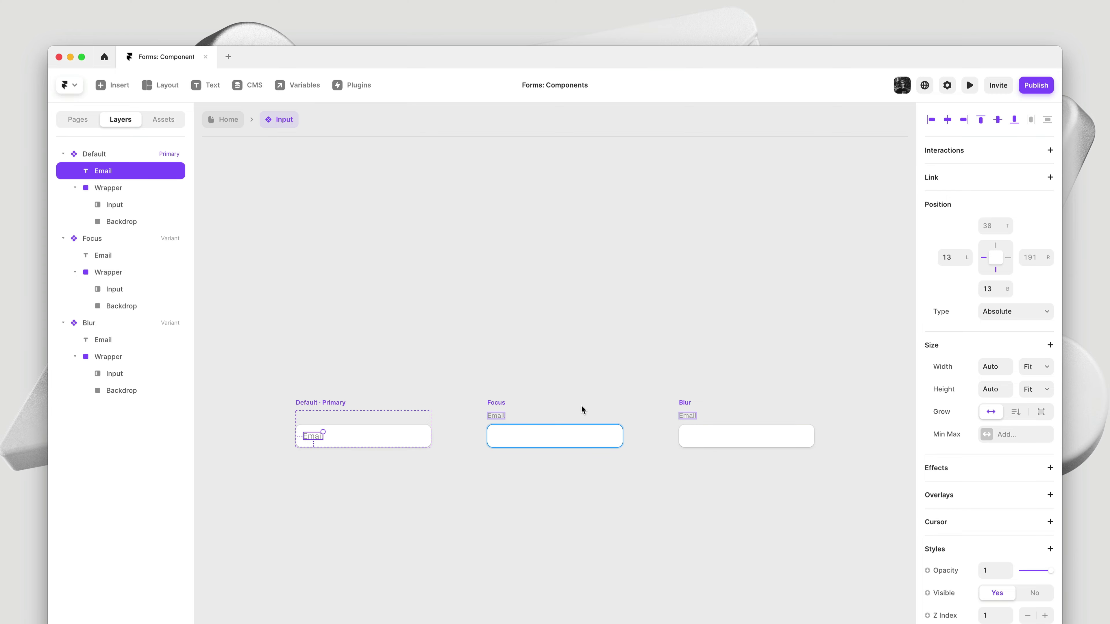
left_click(379, 434)
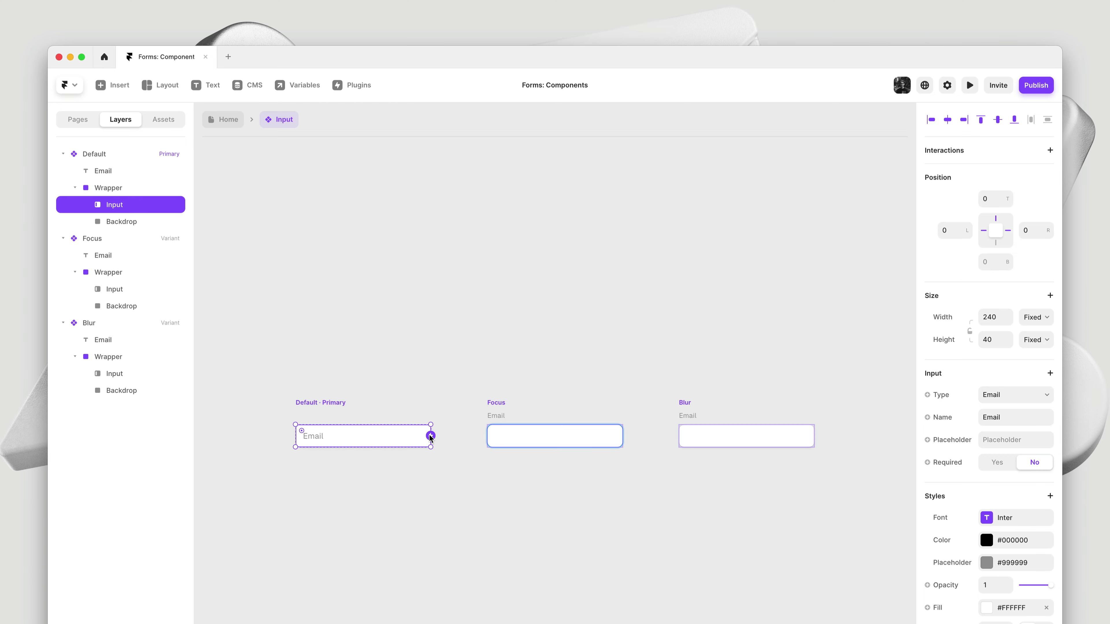
Link the Default input to Focus on focus and to Blur on blur, value Any
left_click_drag(430, 436, 563, 439)
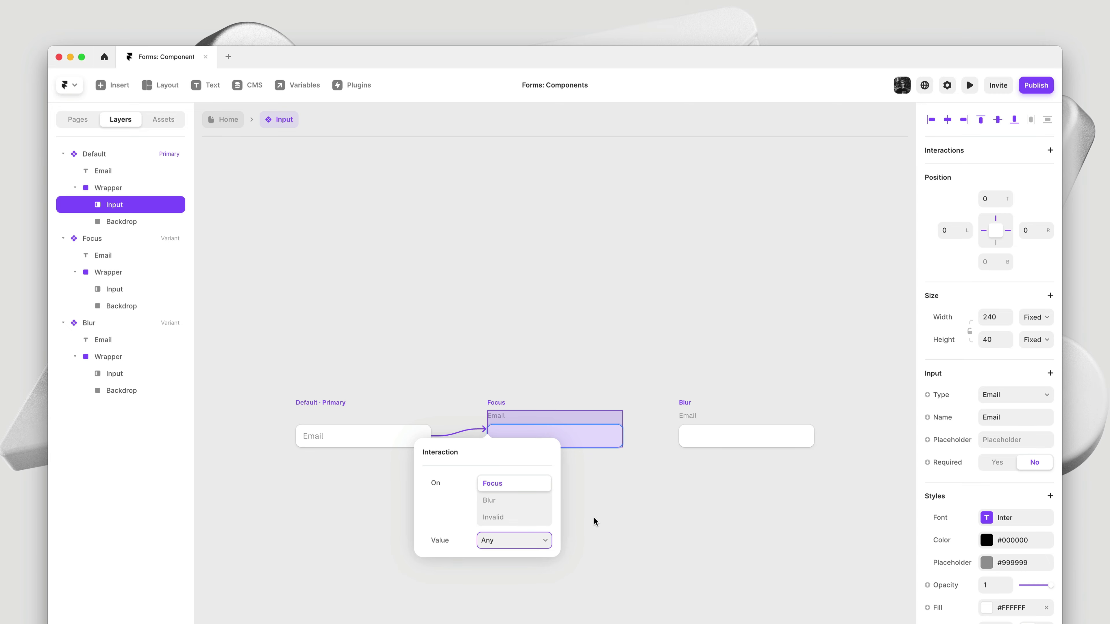
left_click(593, 518)
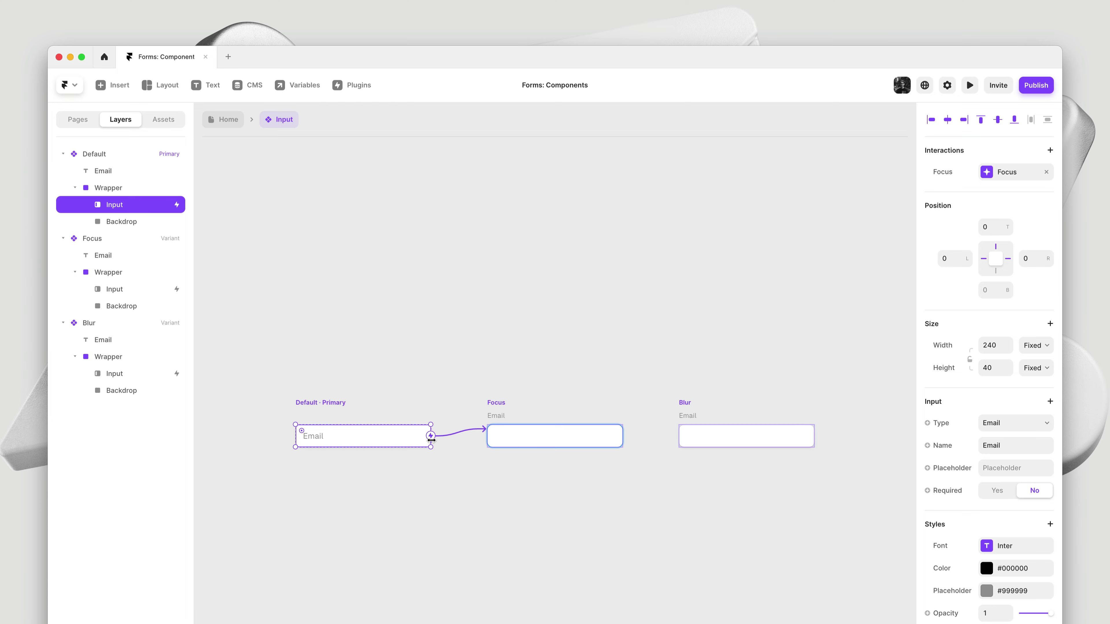
left_click_drag(431, 437, 749, 442)
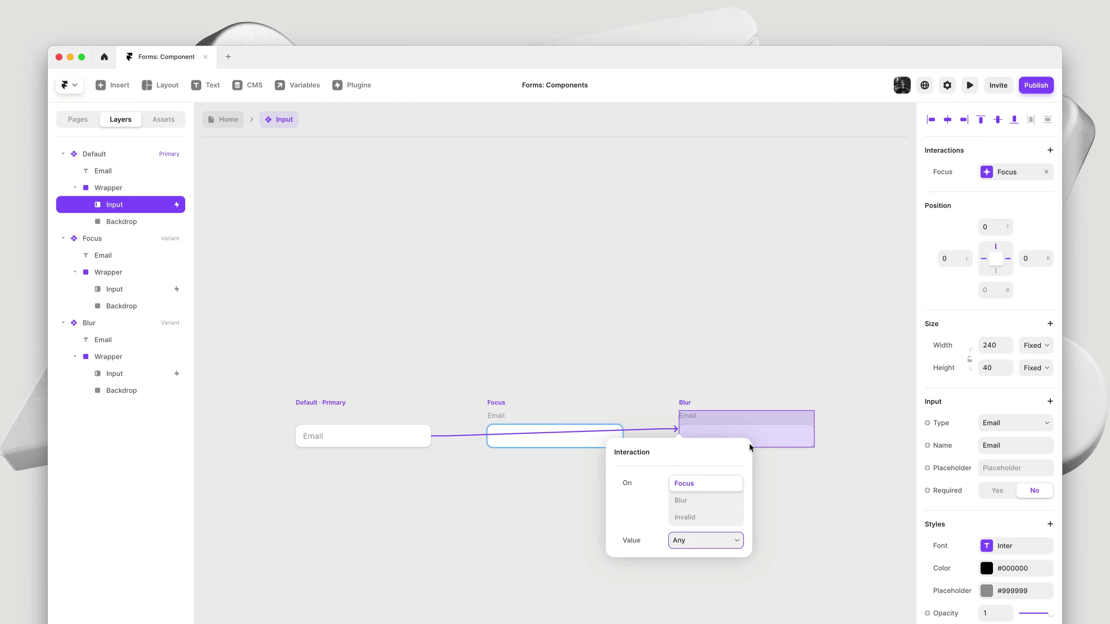
left_click(705, 504)
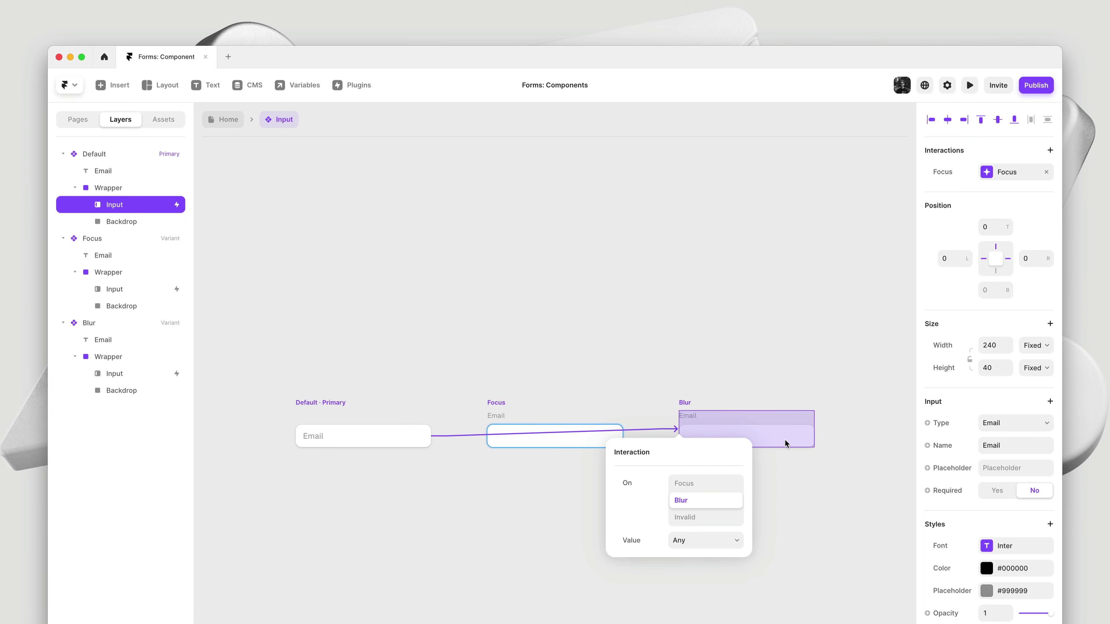
left_click(694, 542)
key("Escape")
left_click(481, 522)
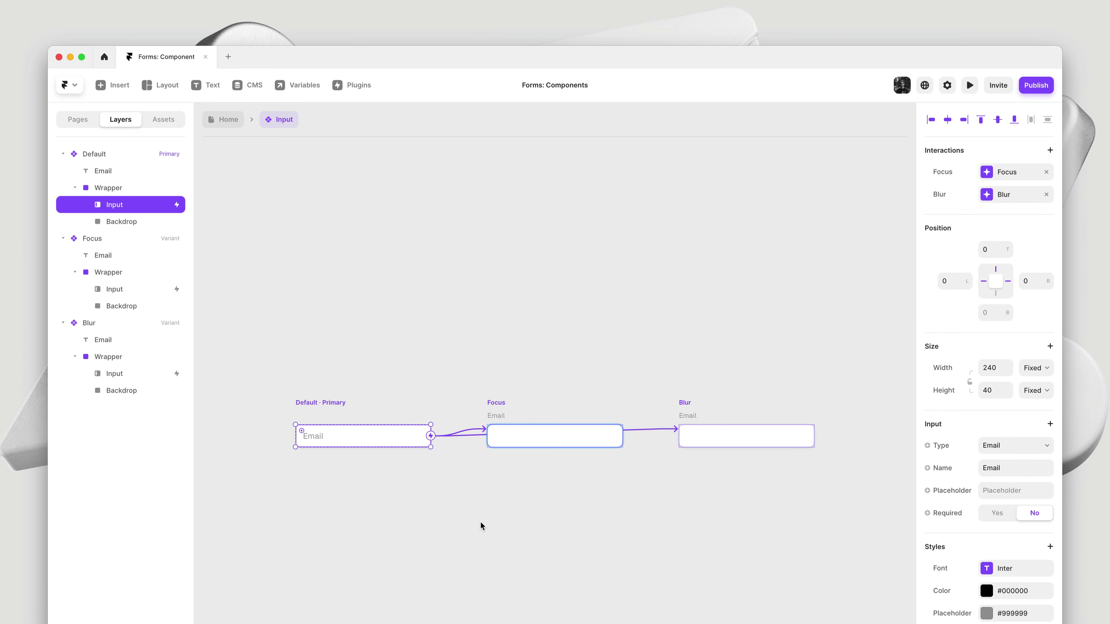
Add an On Blur, Is Empty interaction returning the Default input to itself, then go Home
left_click_drag(430, 436, 375, 443)
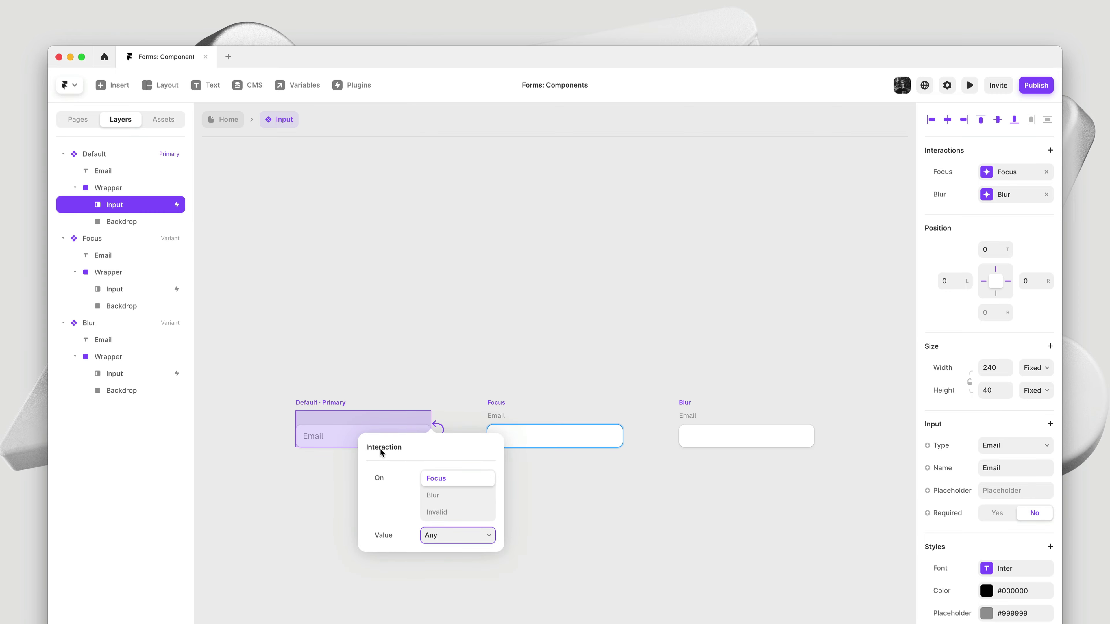
left_click(433, 495)
left_click(445, 536)
left_click(446, 548)
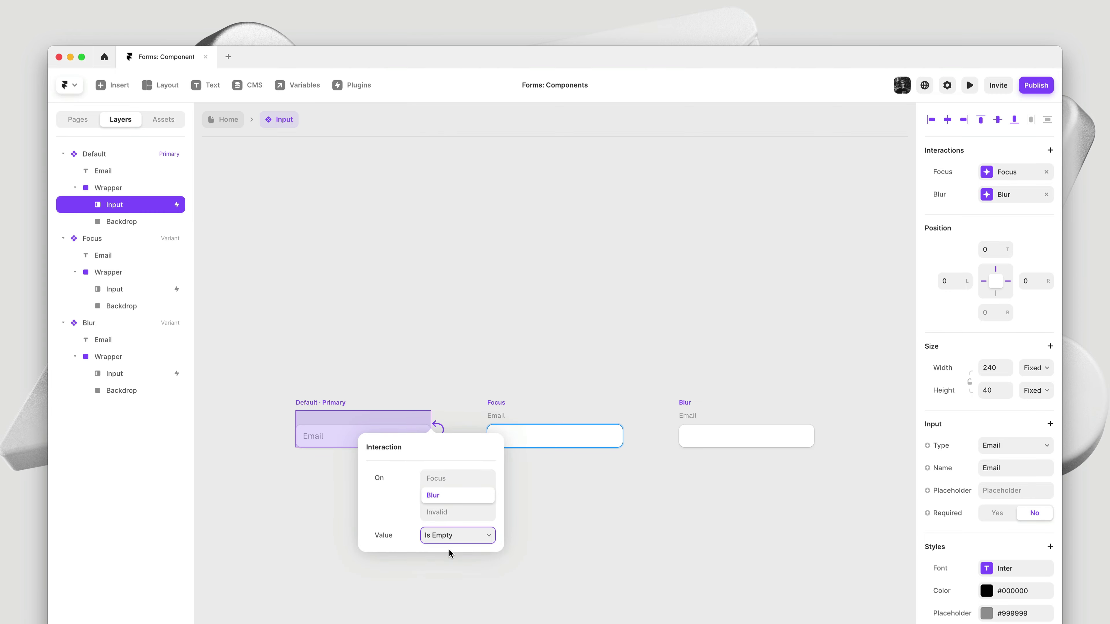
left_click(318, 476)
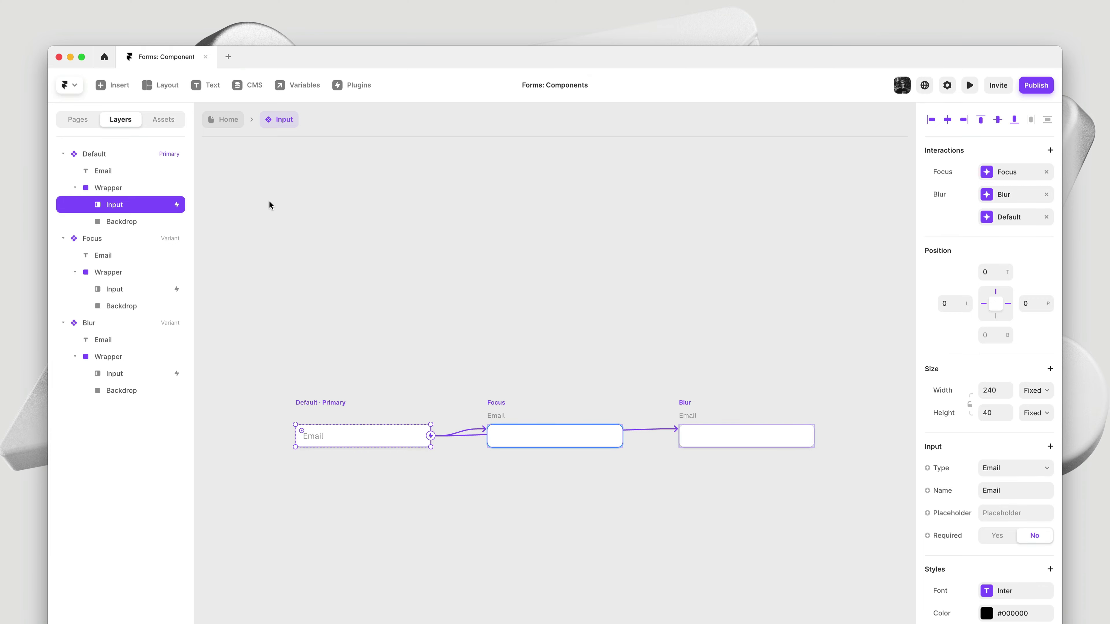
left_click(238, 125)
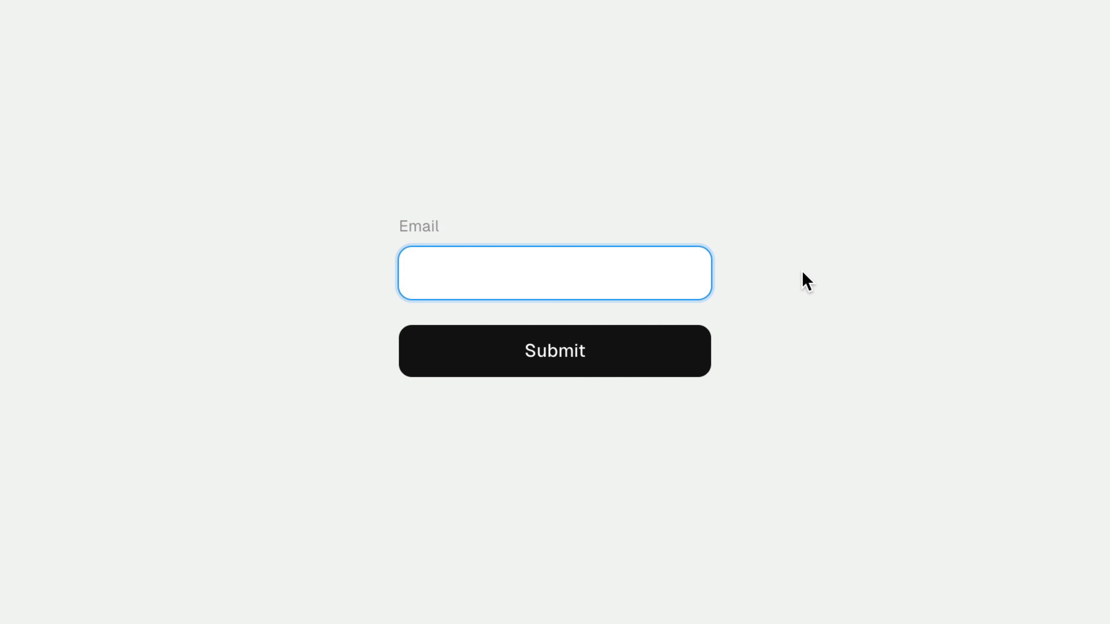
Unfocus and refocus the Email field, entering an e-mail address to show its states
left_click(802, 280)
left_click(642, 274)
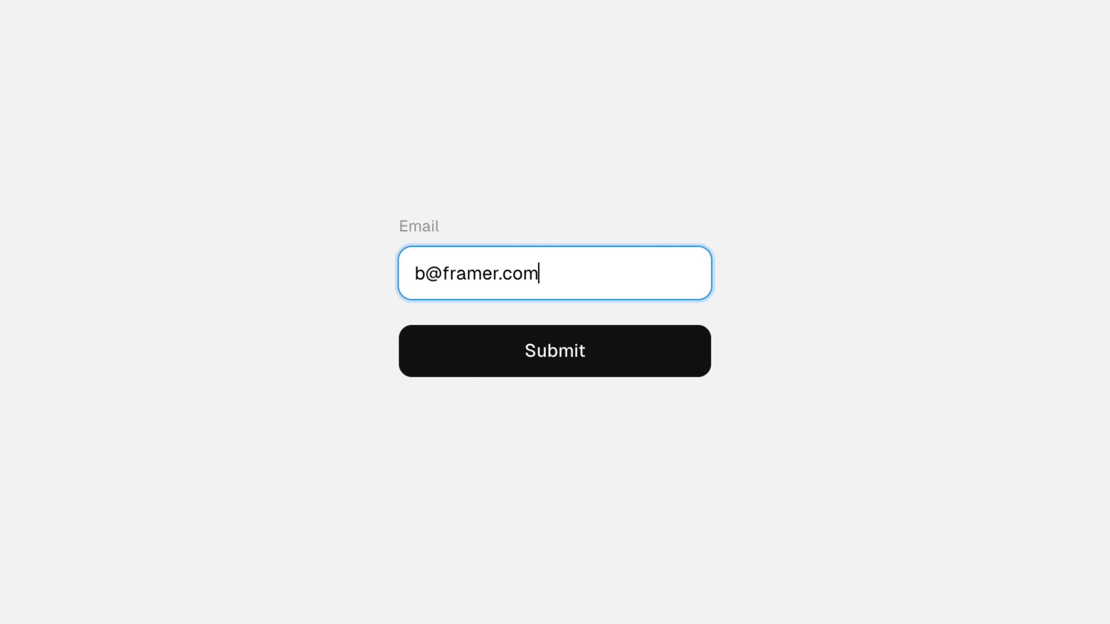
left_click(663, 174)
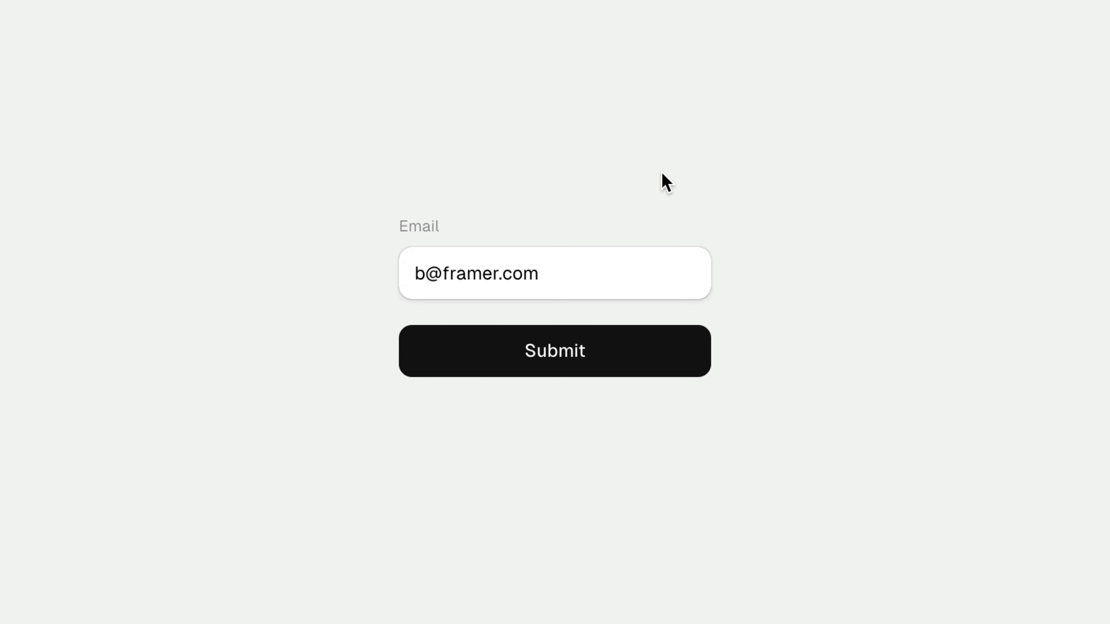
Toggle the Email field's focus and blur states again and erase its last characters
left_click(630, 262)
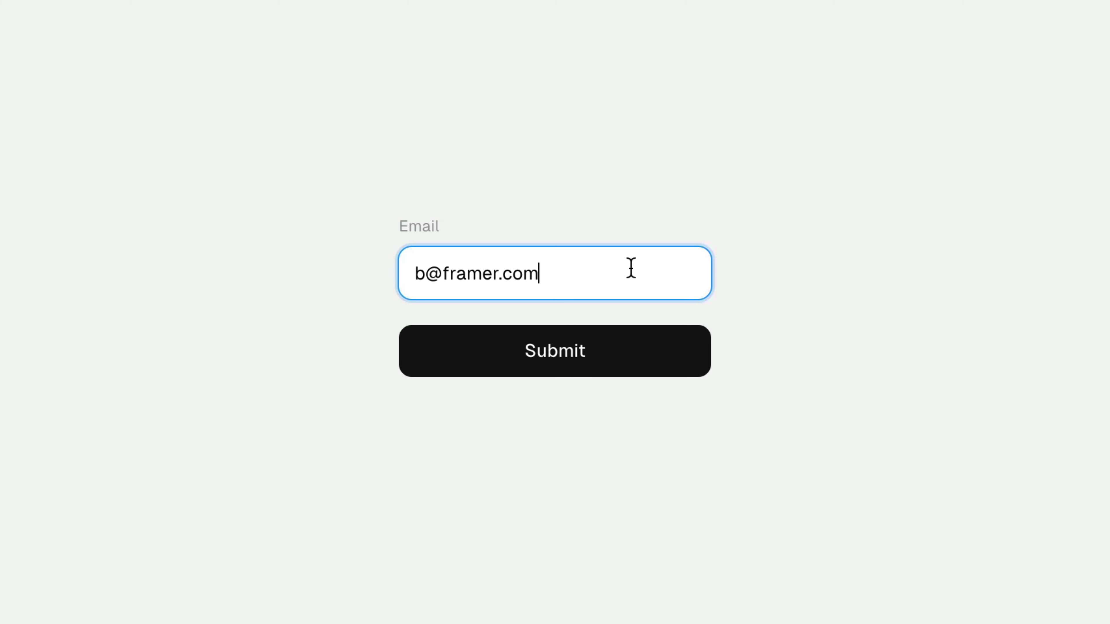
left_click(625, 202)
left_click(597, 275)
key("BackSpace")
key("BackSpace")
key("BackSpace")
key("BackSpace")
key("BackSpace")
key("BackSpace")
key("BackSpace")
key("BackSpace")
key("BackSpace")
key("BackSpace")
key("BackSpace")
key("BackSpace")
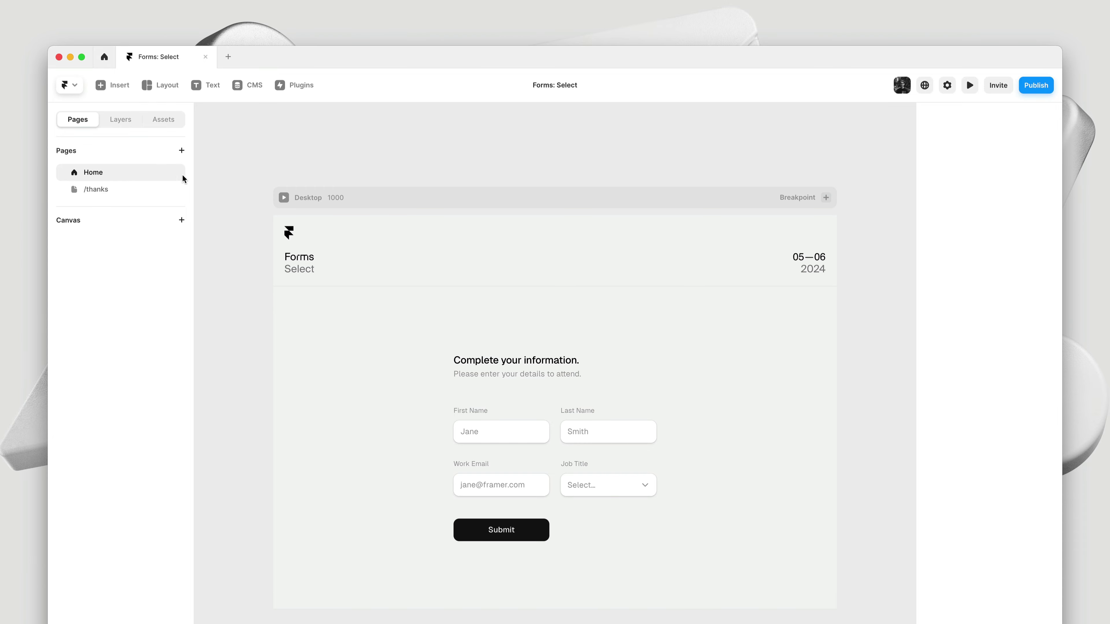
Check the thank-you message on the /thanks page, then return to Home
left_click(127, 191)
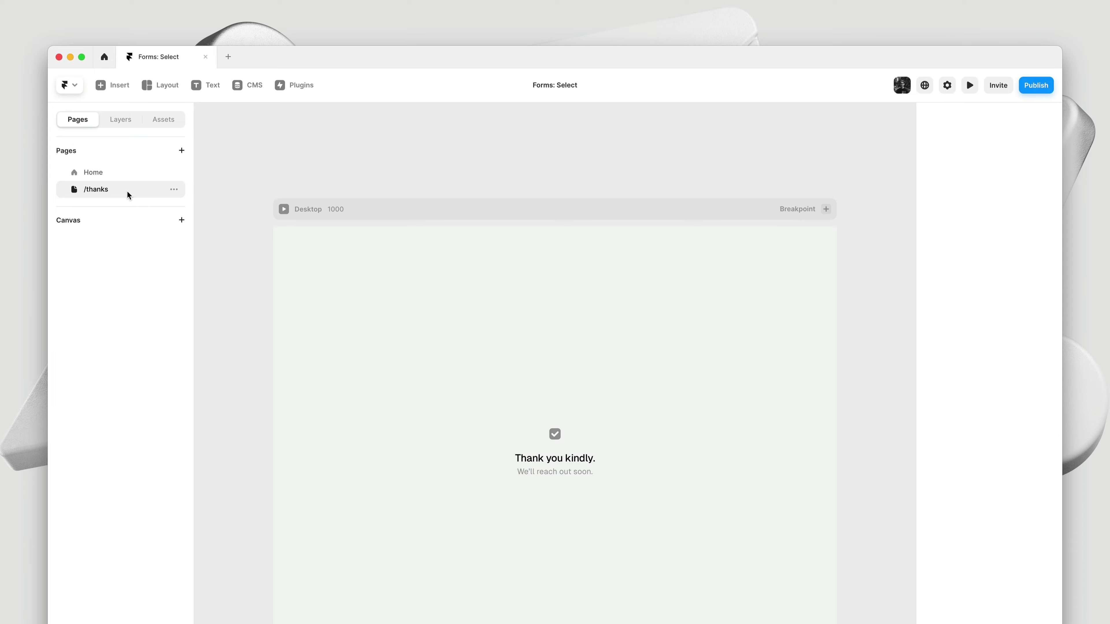
double_click(555, 454)
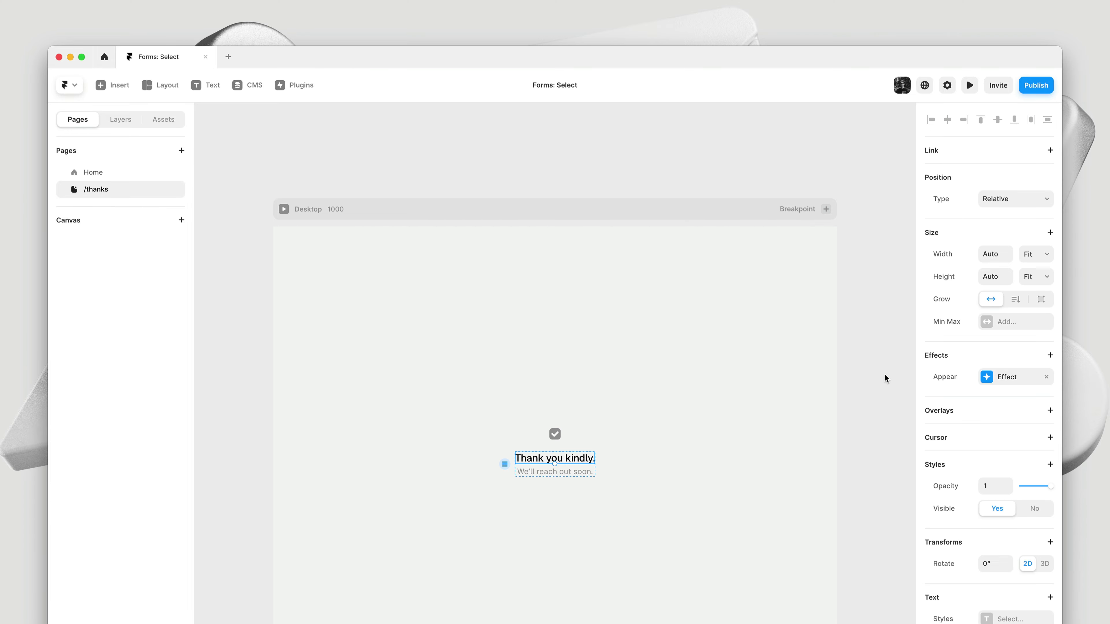
left_click(122, 176)
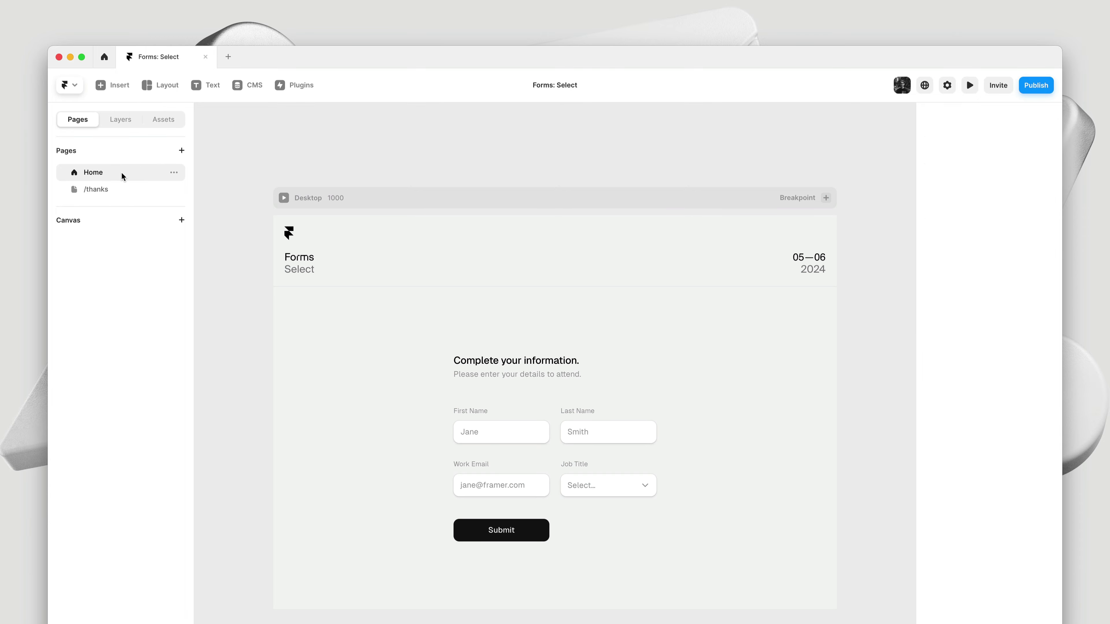
Set the form stack's success redirect to the /thanks page
left_click(586, 509)
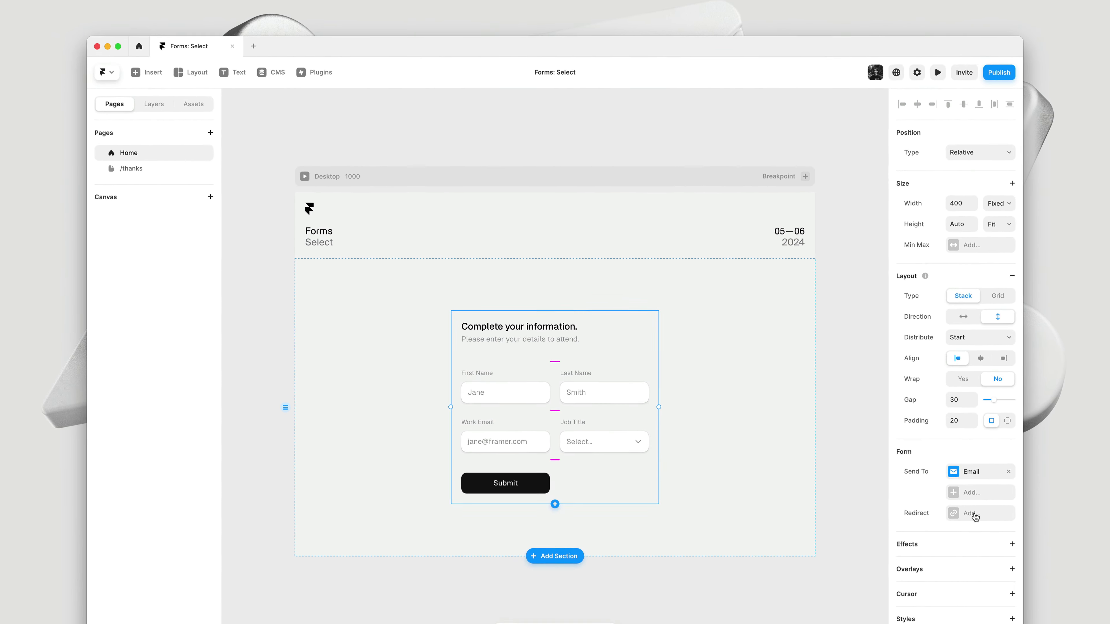
left_click(940, 464)
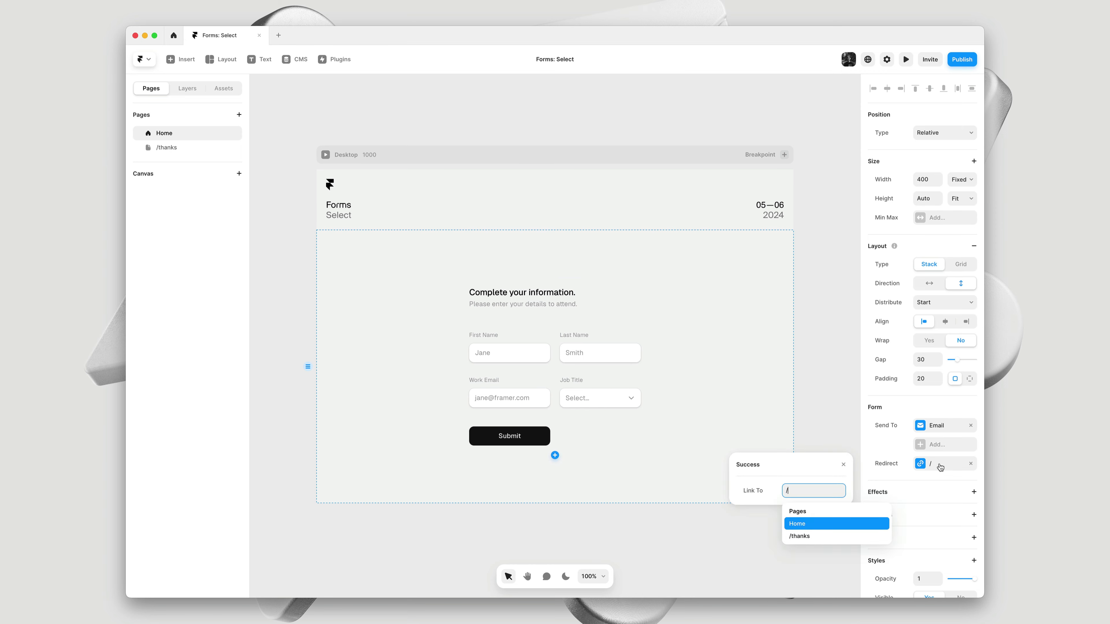
left_click(816, 535)
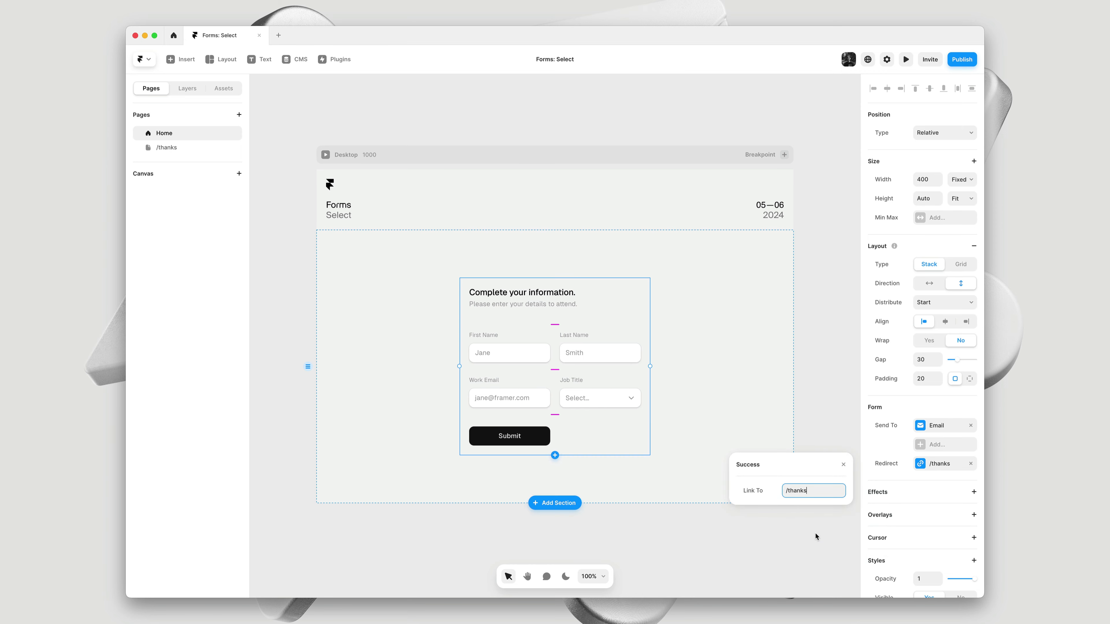
left_click(844, 465)
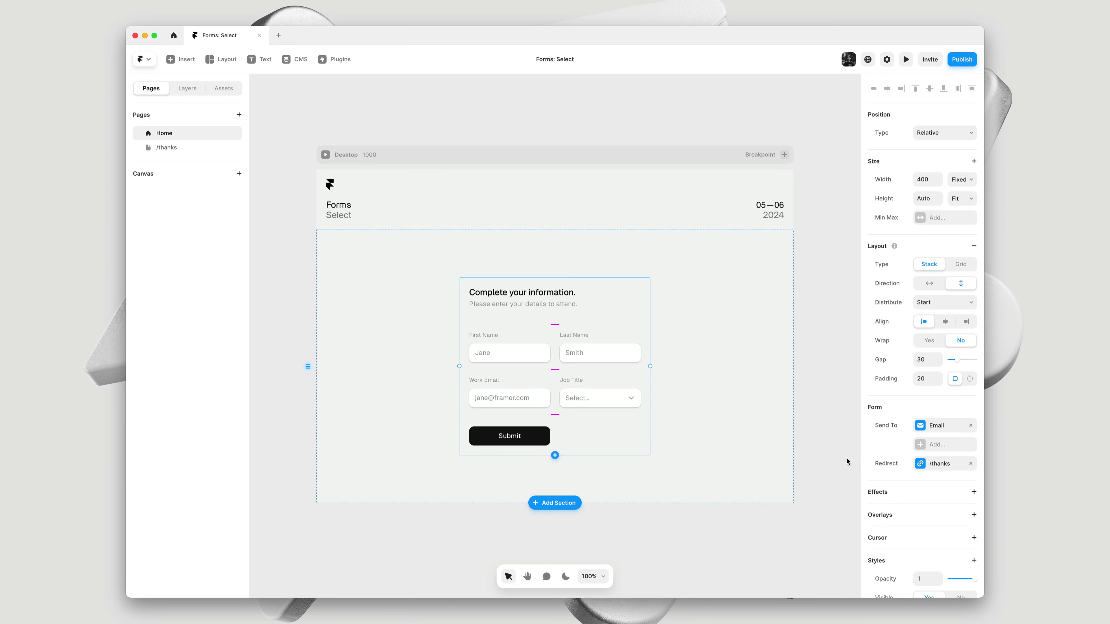
Preview the site and enter a first and last name in the form
key("super+p")
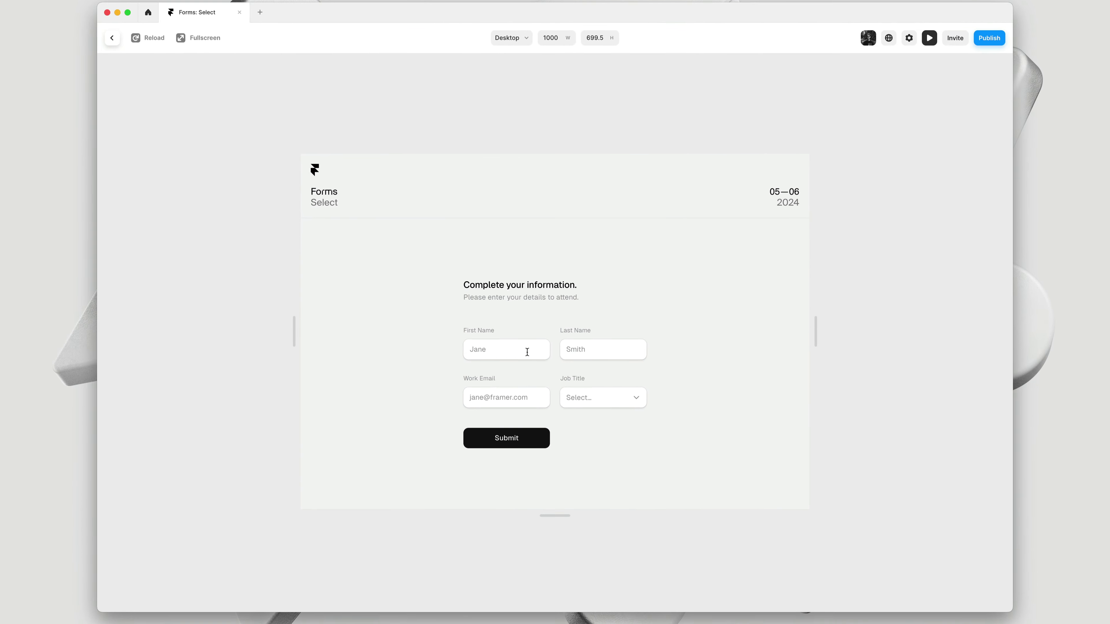
left_click(527, 352)
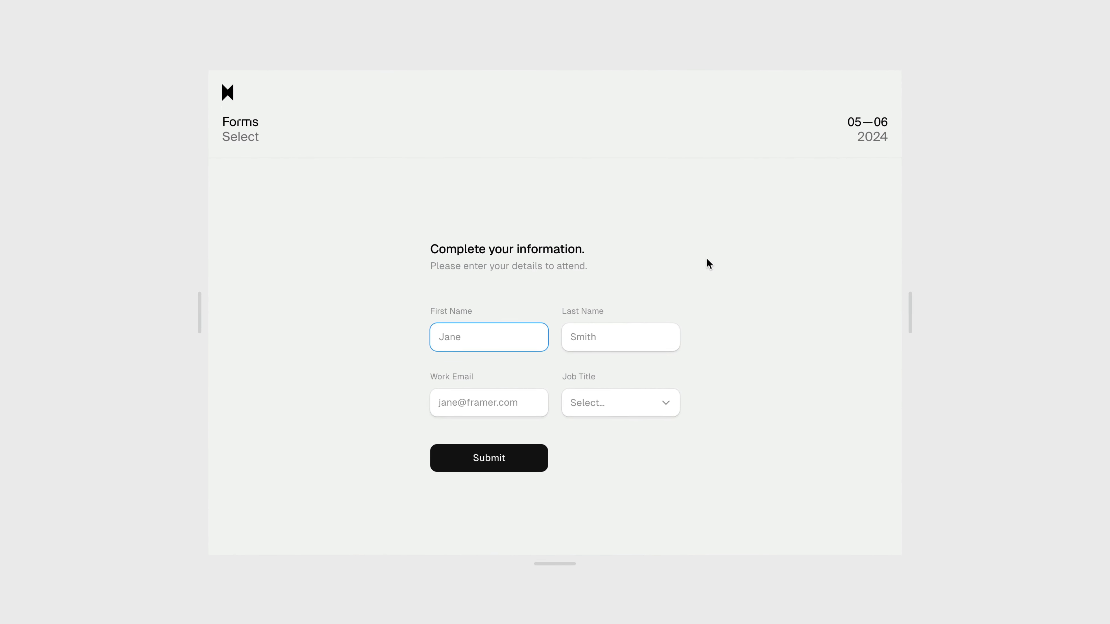
type("N")
key("BackSpace")
type("Benjamin")
left_click(571, 336)
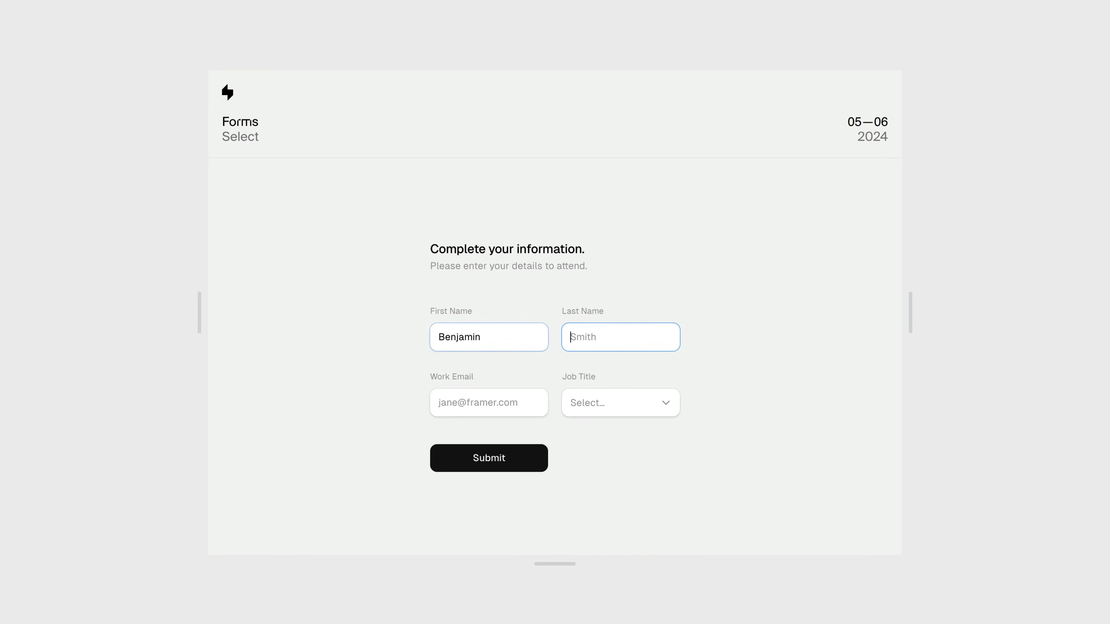
type("Framer")
Enter a work e-mail, choose Designer as Job Title, and submit the form
left_click(439, 402)
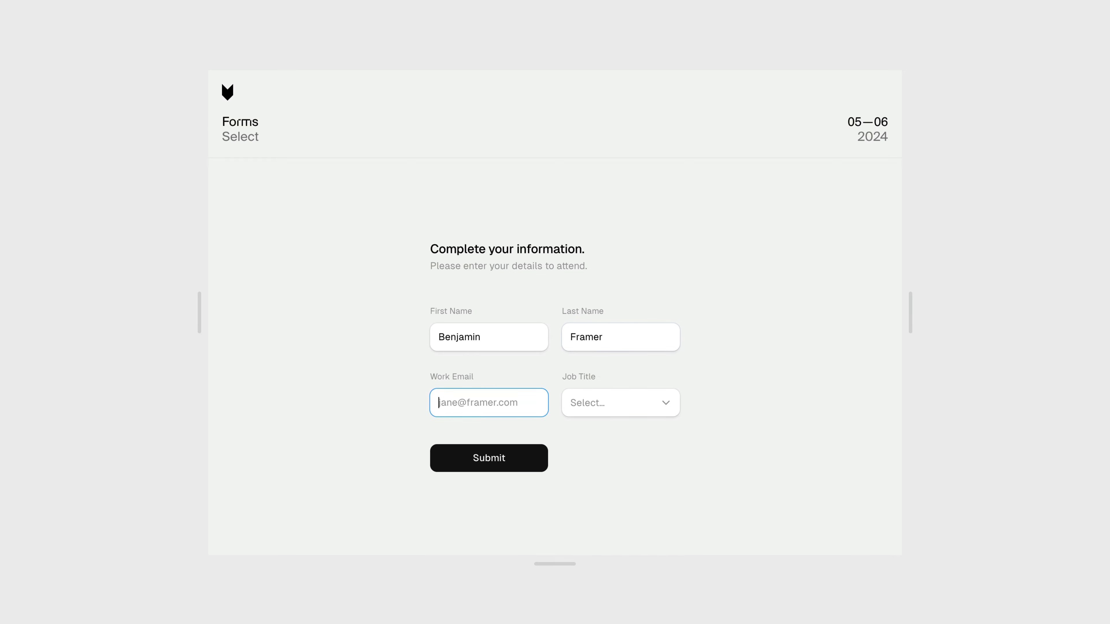
left_click(631, 409)
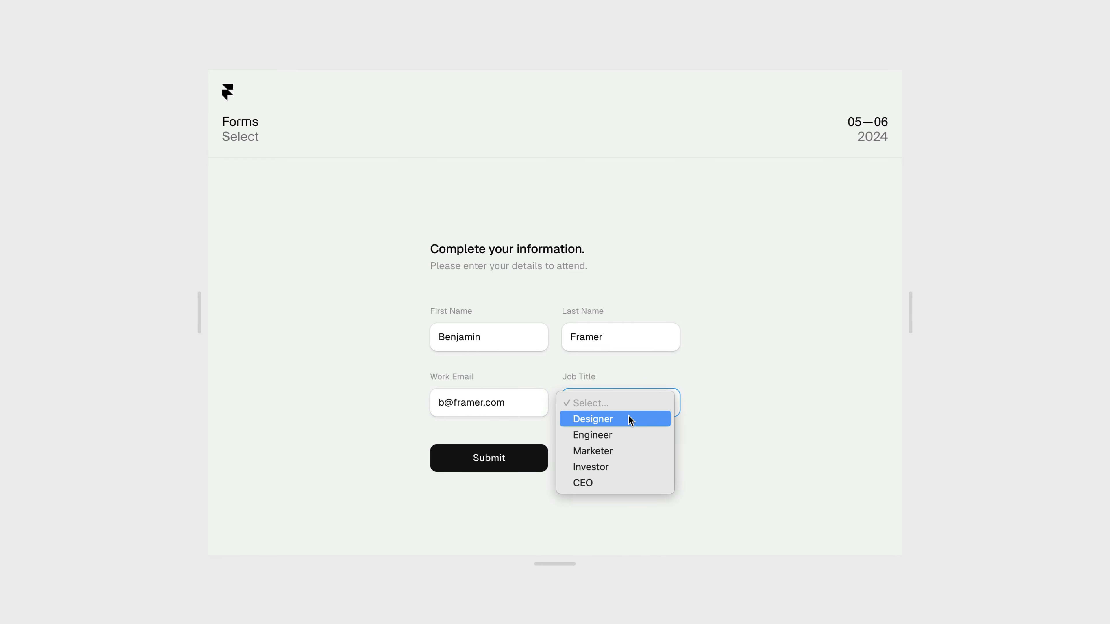
left_click(628, 420)
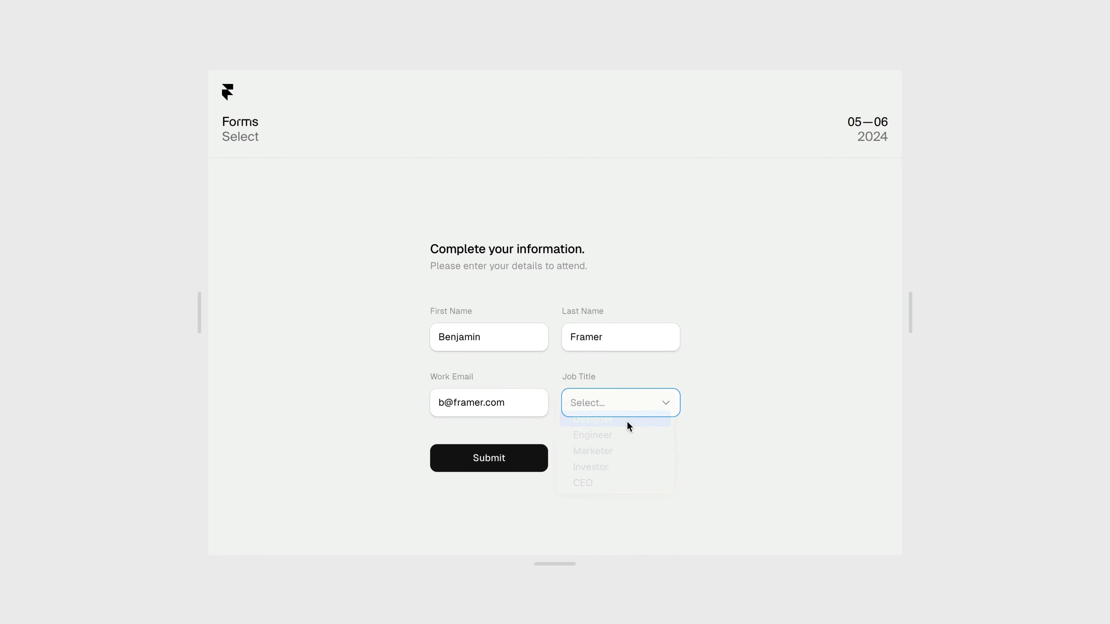
left_click(511, 468)
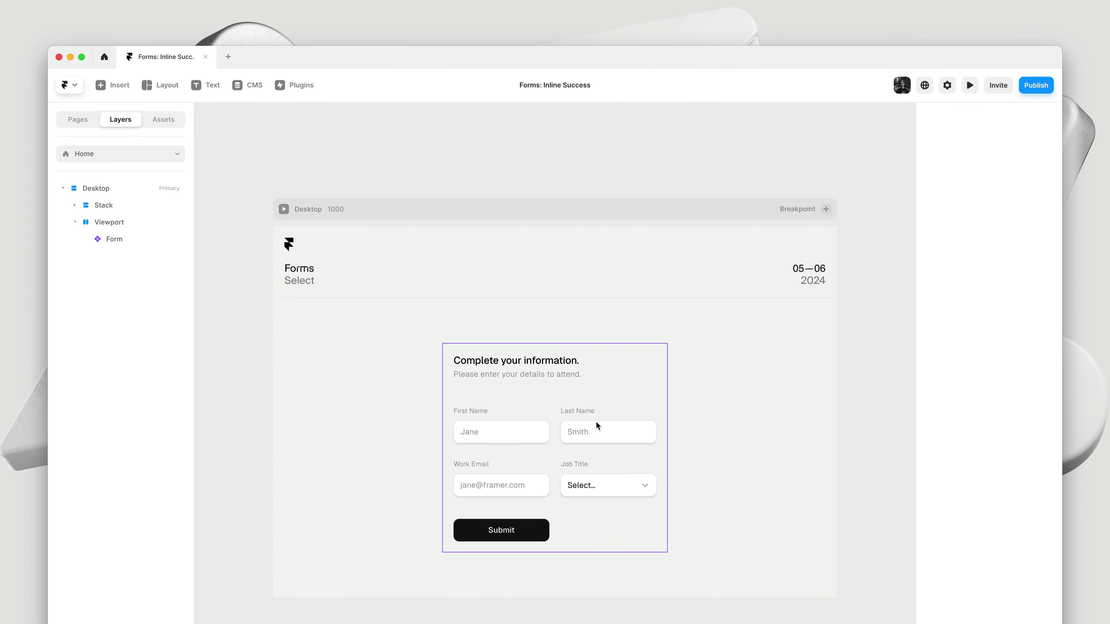
Add an On Success interaction switching the Form component's Default variant to Thanks
double_click(636, 385)
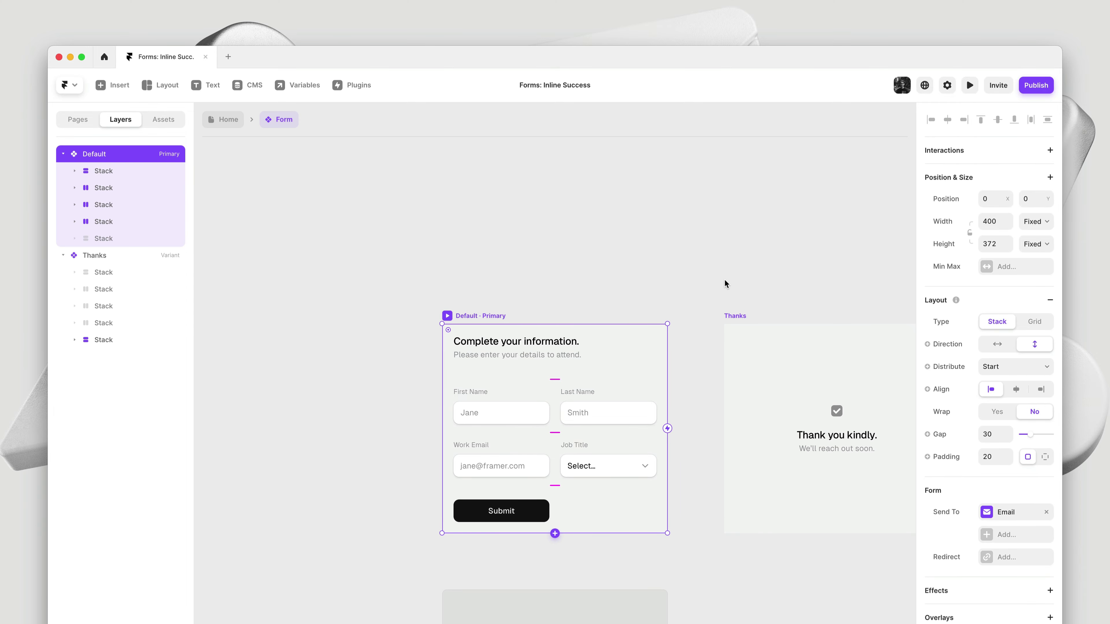
left_click_drag(724, 280, 594, 263)
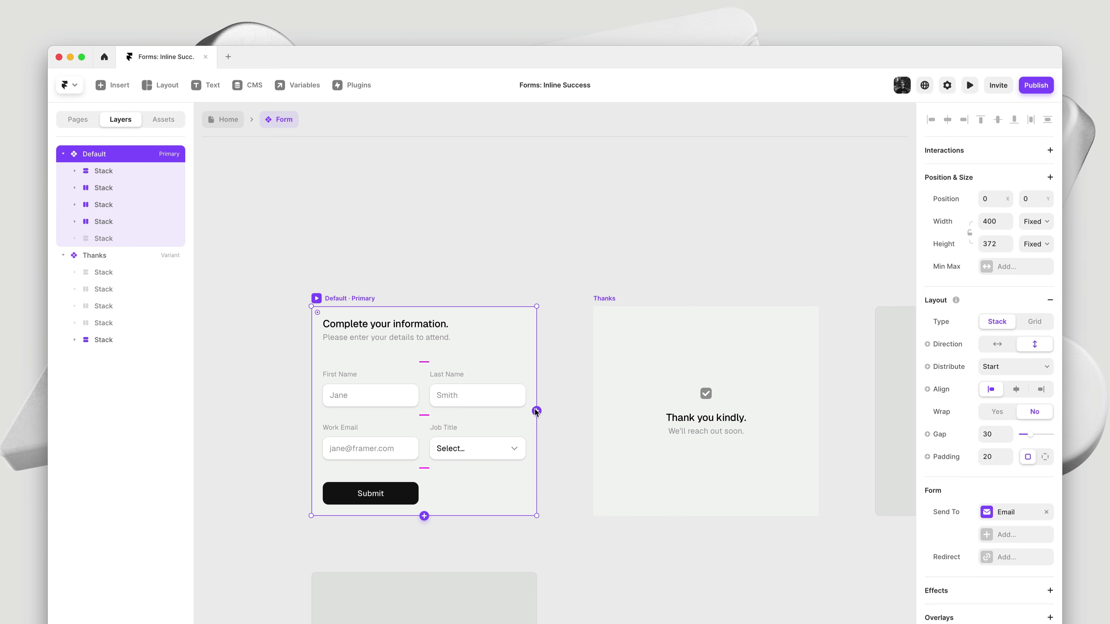
left_click_drag(536, 411, 599, 436)
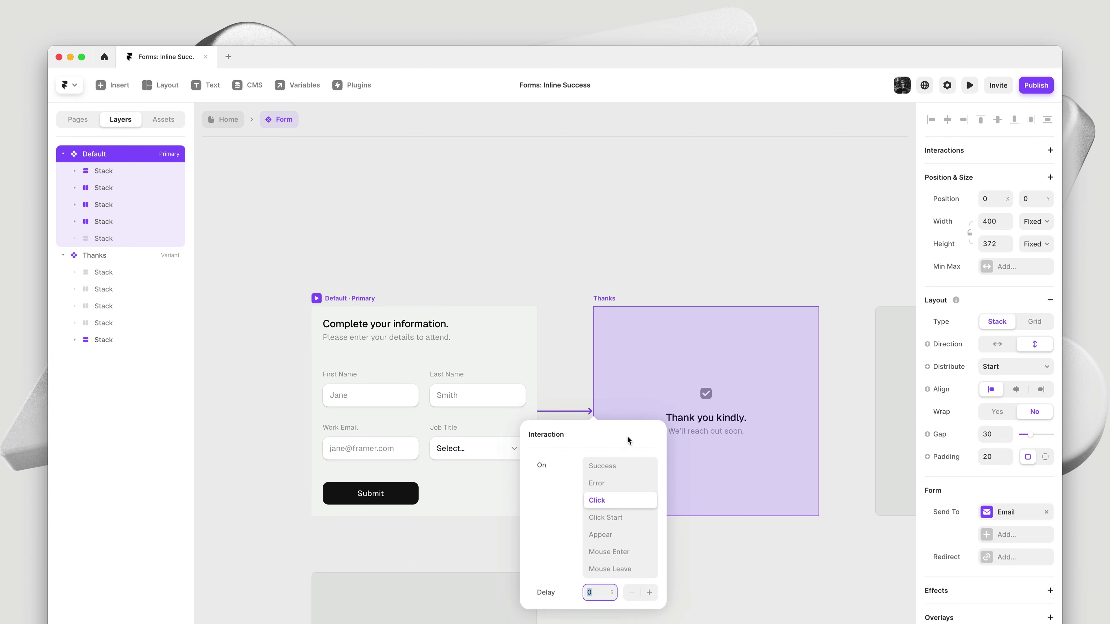
left_click(613, 466)
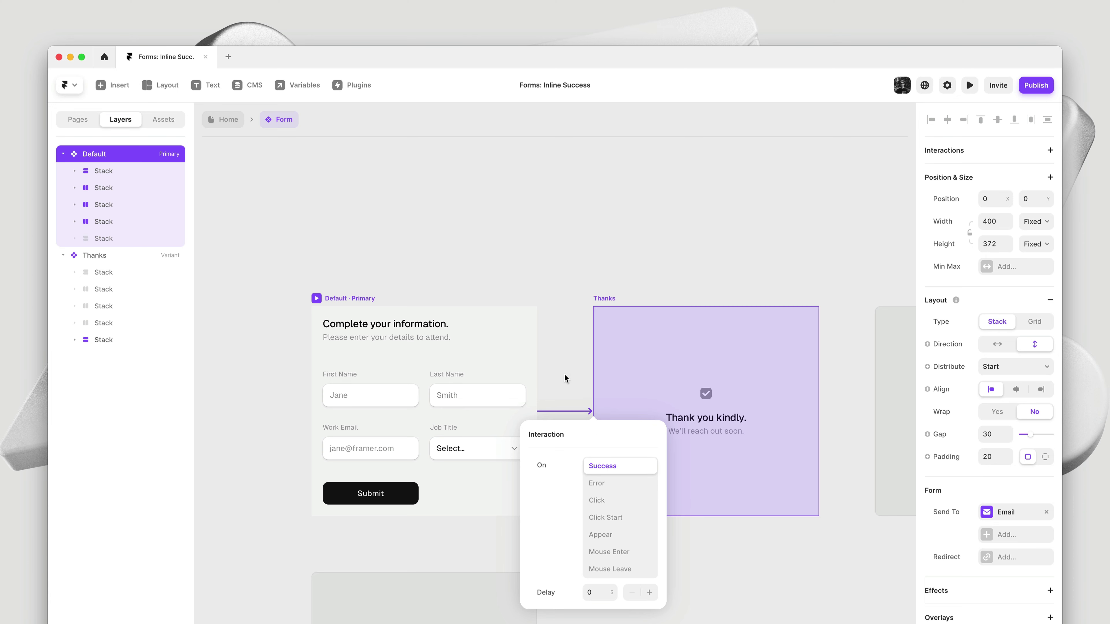
key("Escape")
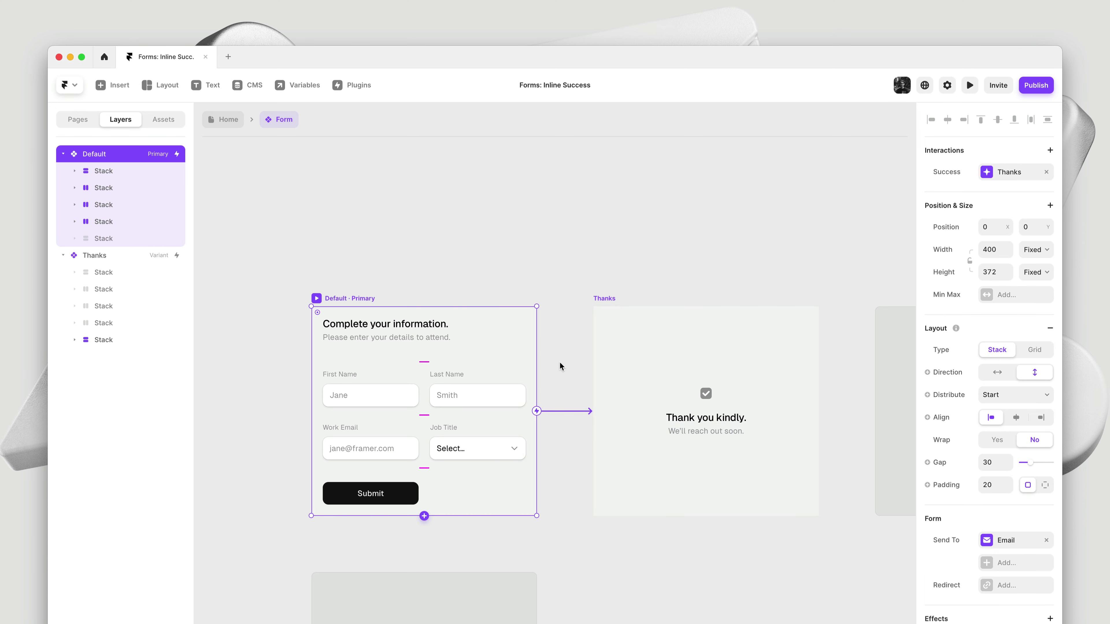
Preview the Home page and enter a first and last name in the form
left_click(205, 126)
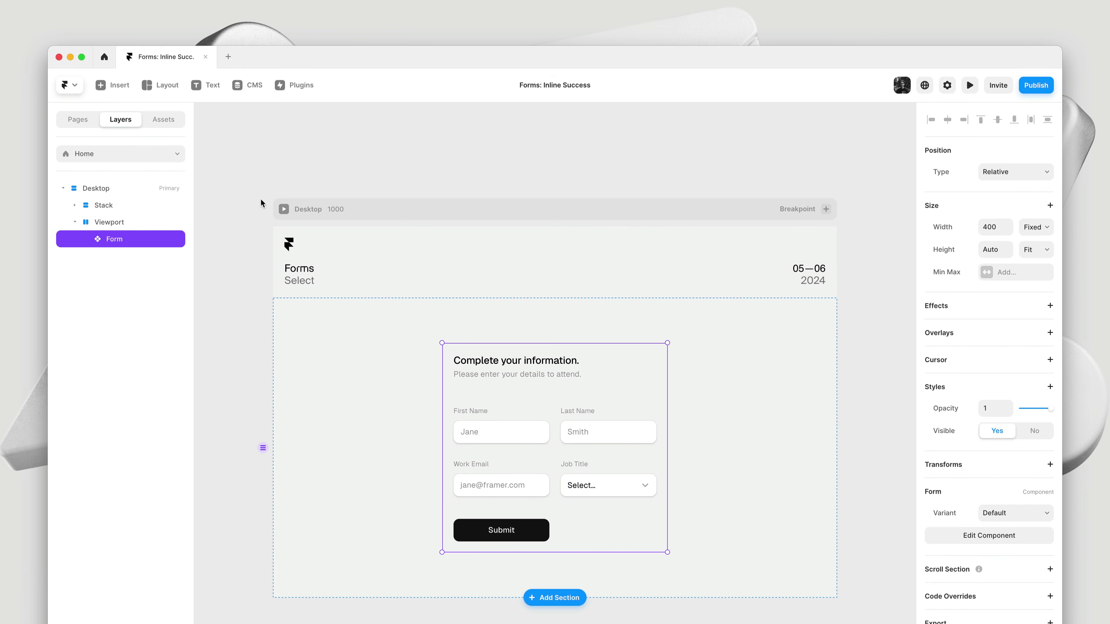
left_click(283, 209)
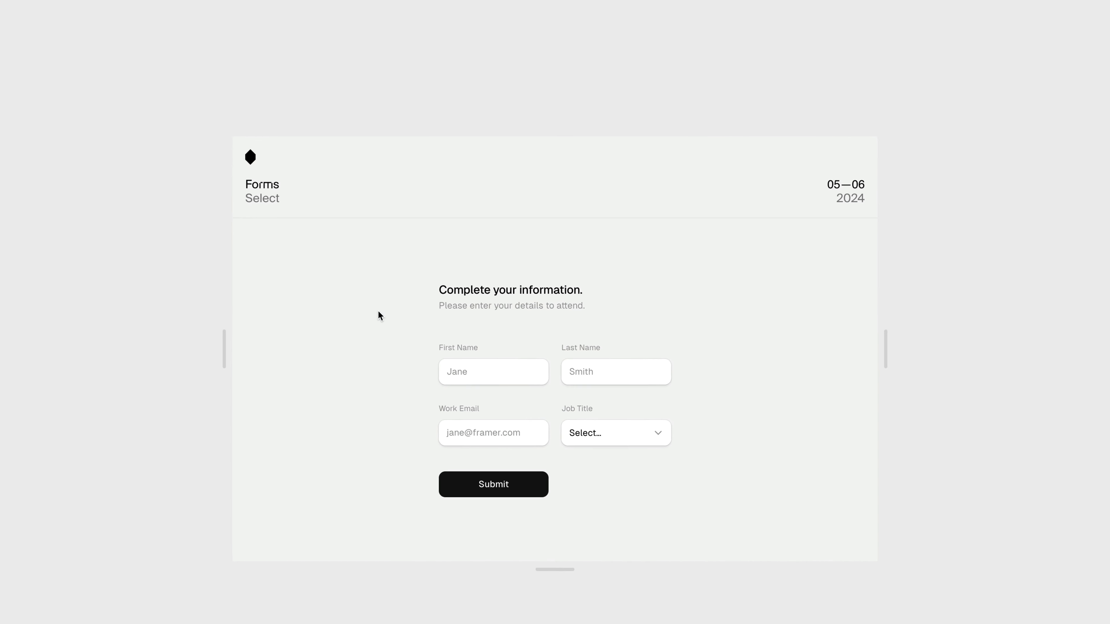
left_click(497, 425)
type("Benjamin")
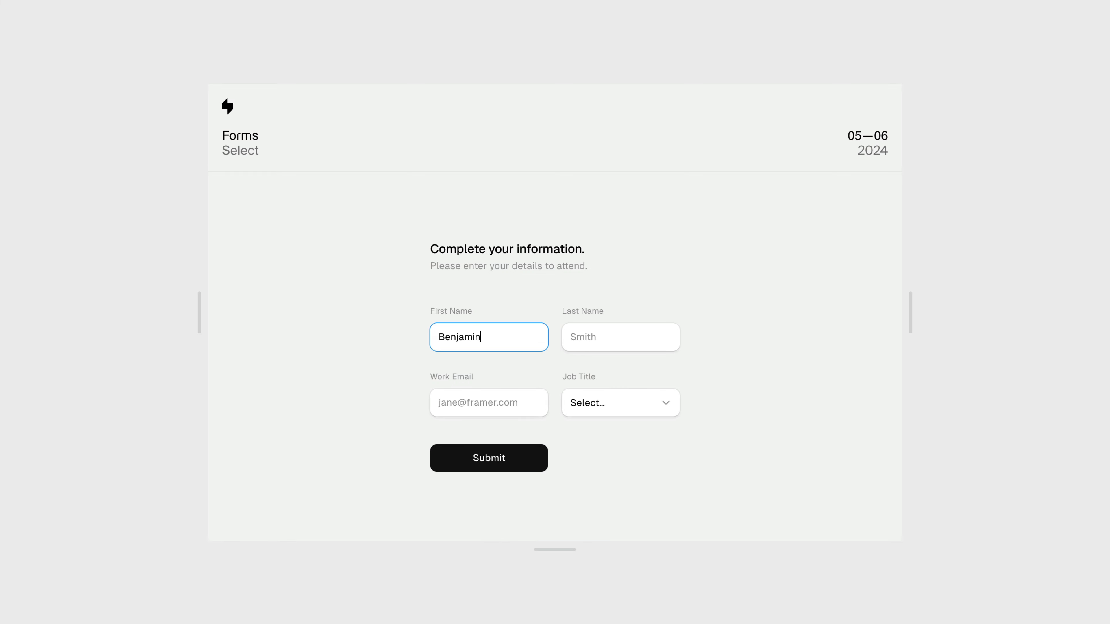
left_click(621, 337)
type("Framer")
Enter a work email address and choose Designer as the job title
left_click(490, 403)
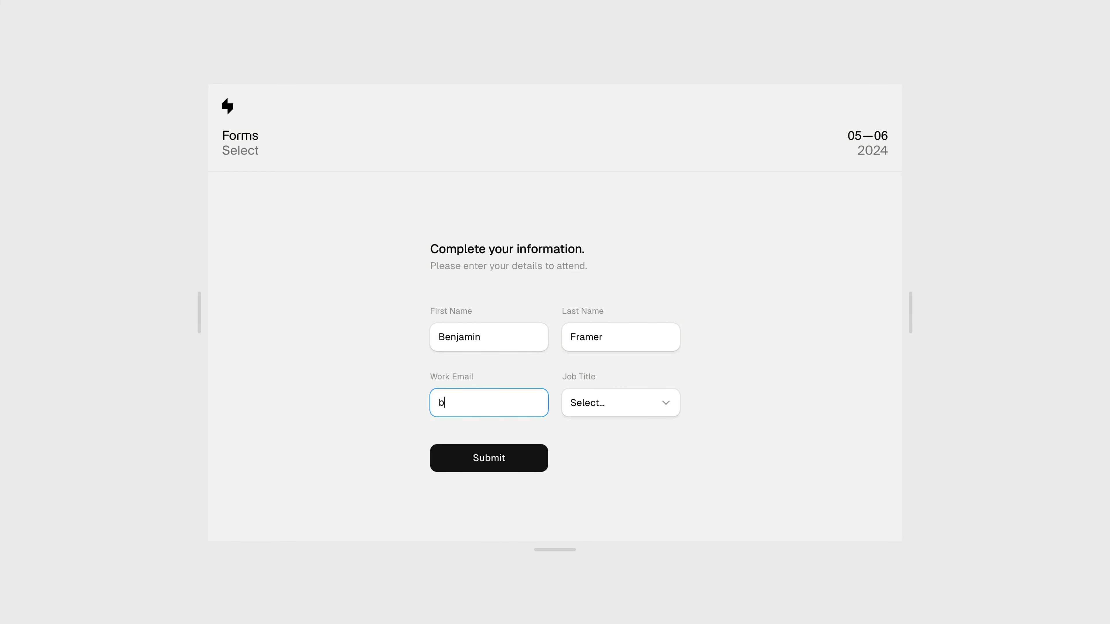
left_click(666, 403)
left_click(659, 419)
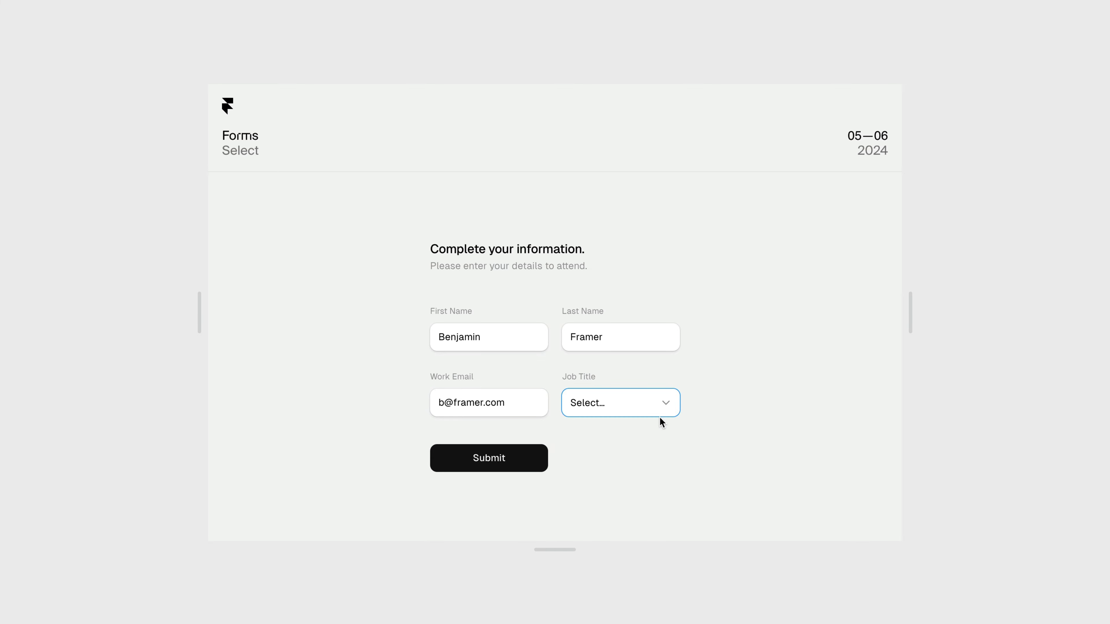